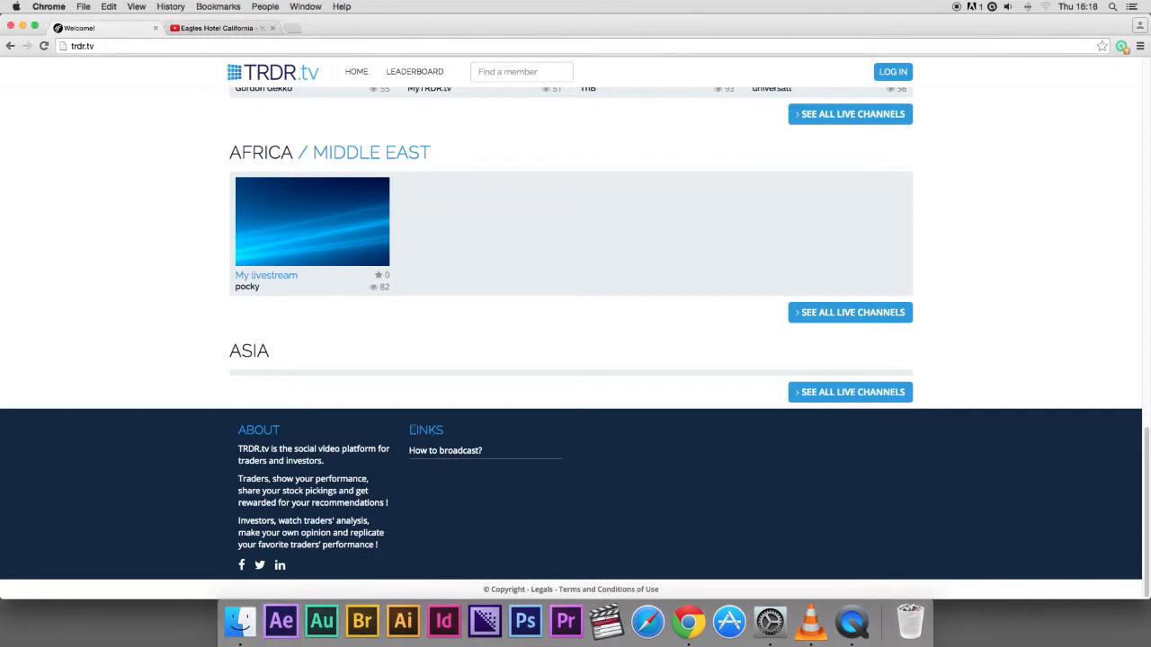
Open the How to broadcast? guide, view its linked Open Broadcaster Software download page, and return to the guide
click(440, 456)
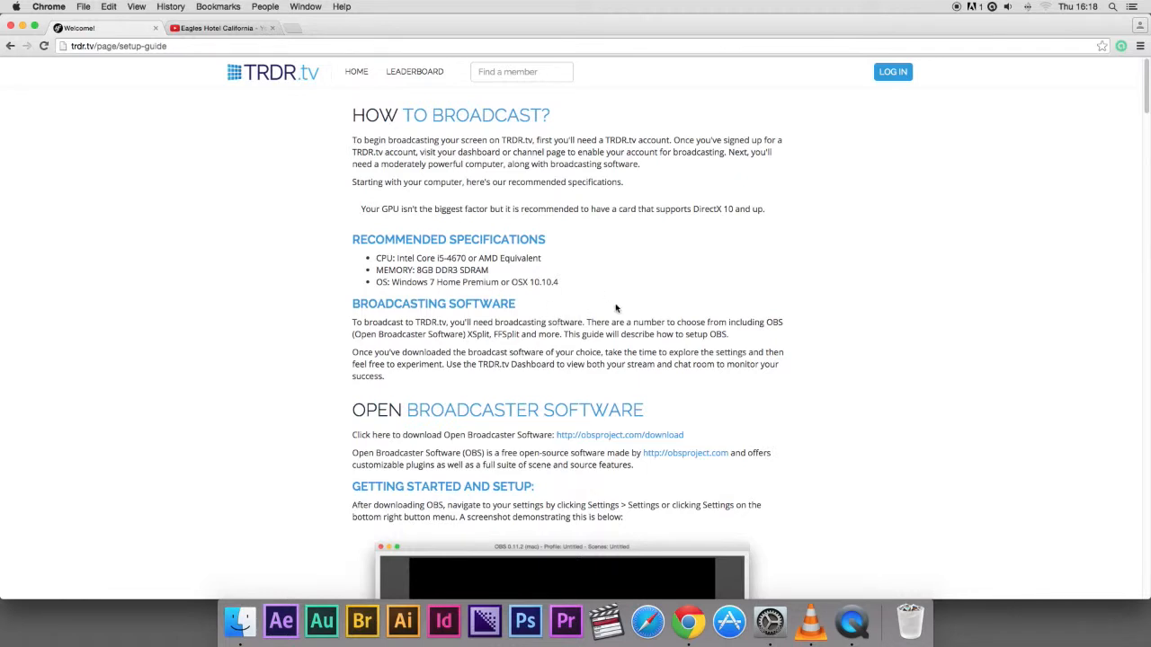
scroll(626, 318, down, 1)
scroll(626, 318, down, 5)
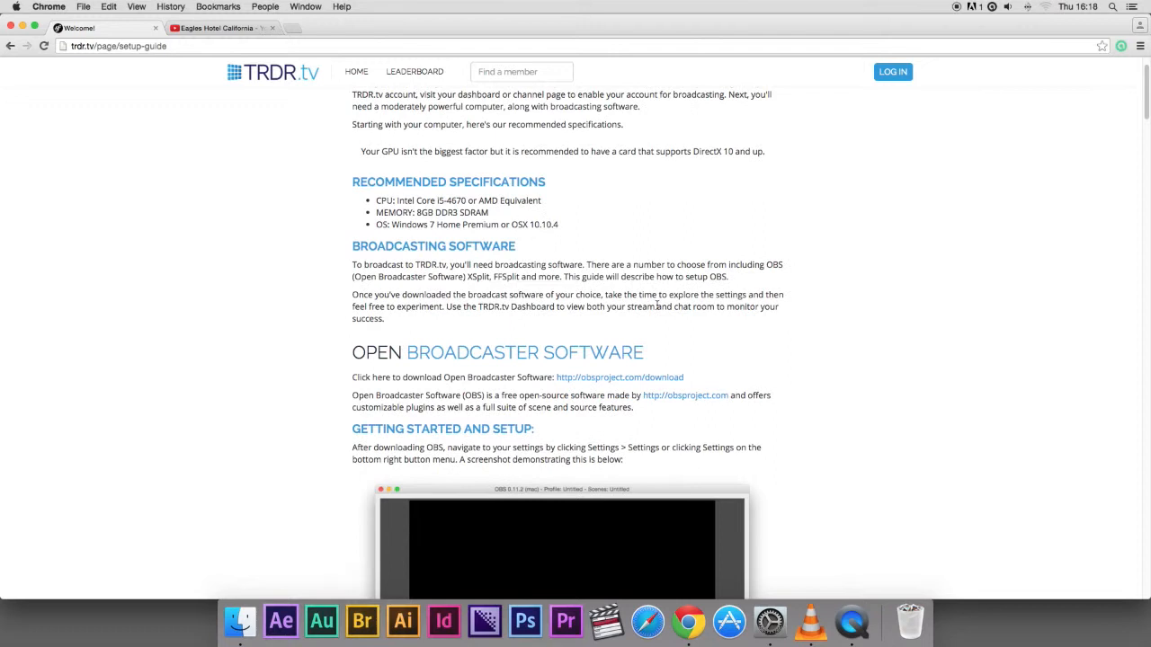
scroll(758, 329, down, 1)
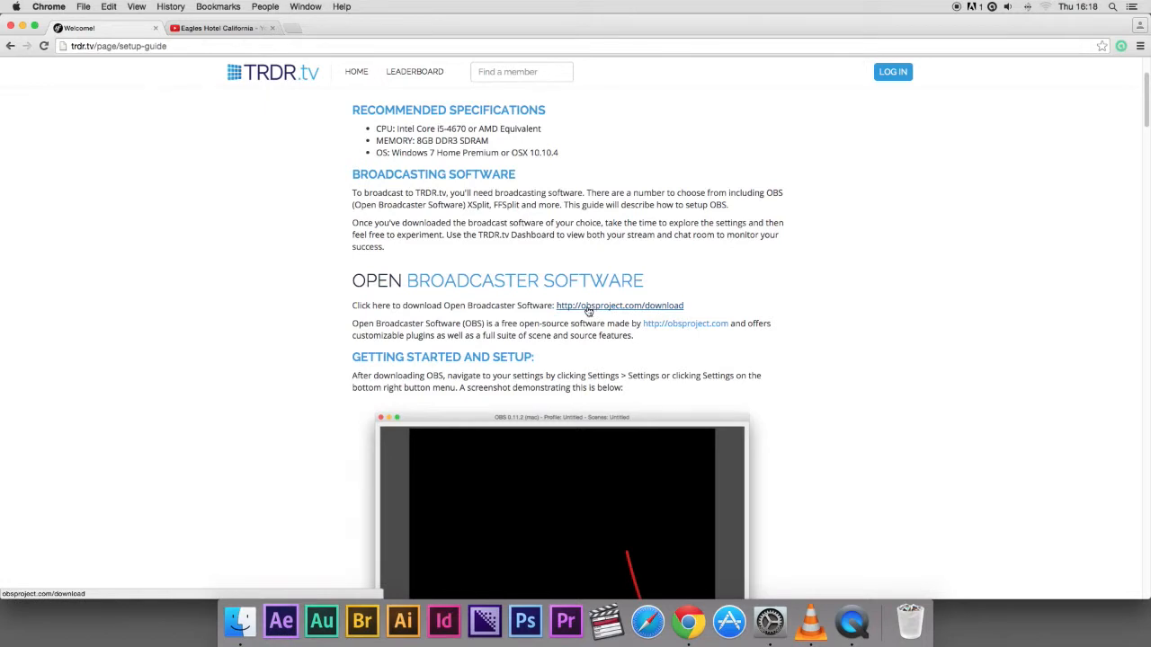
click(587, 306)
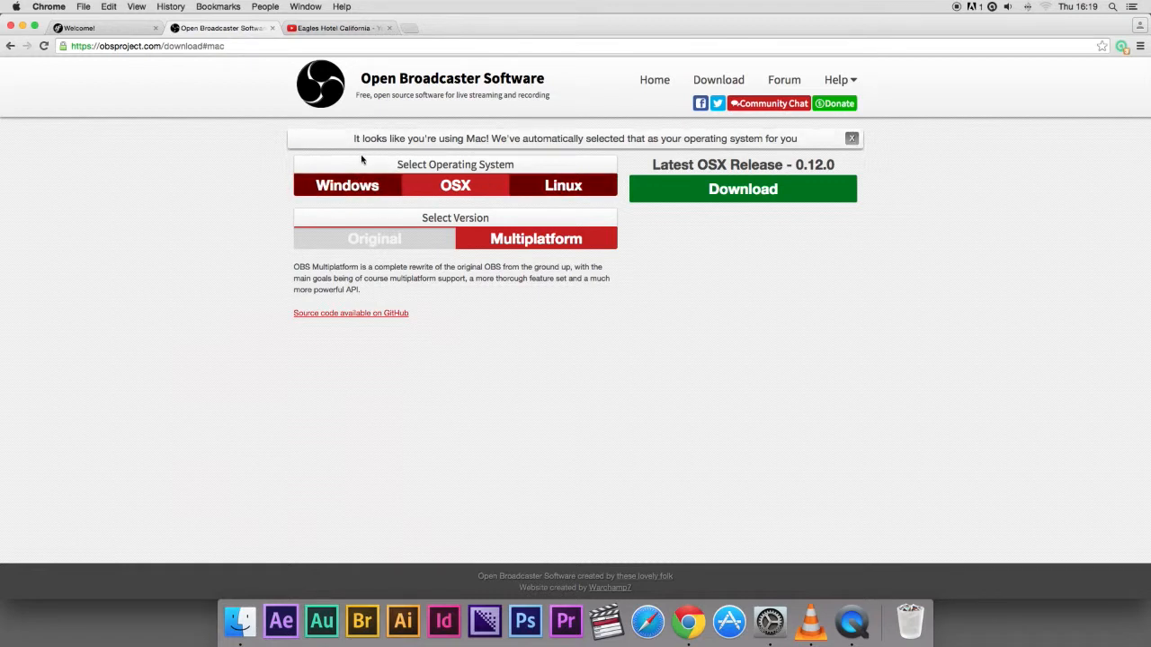
click(273, 28)
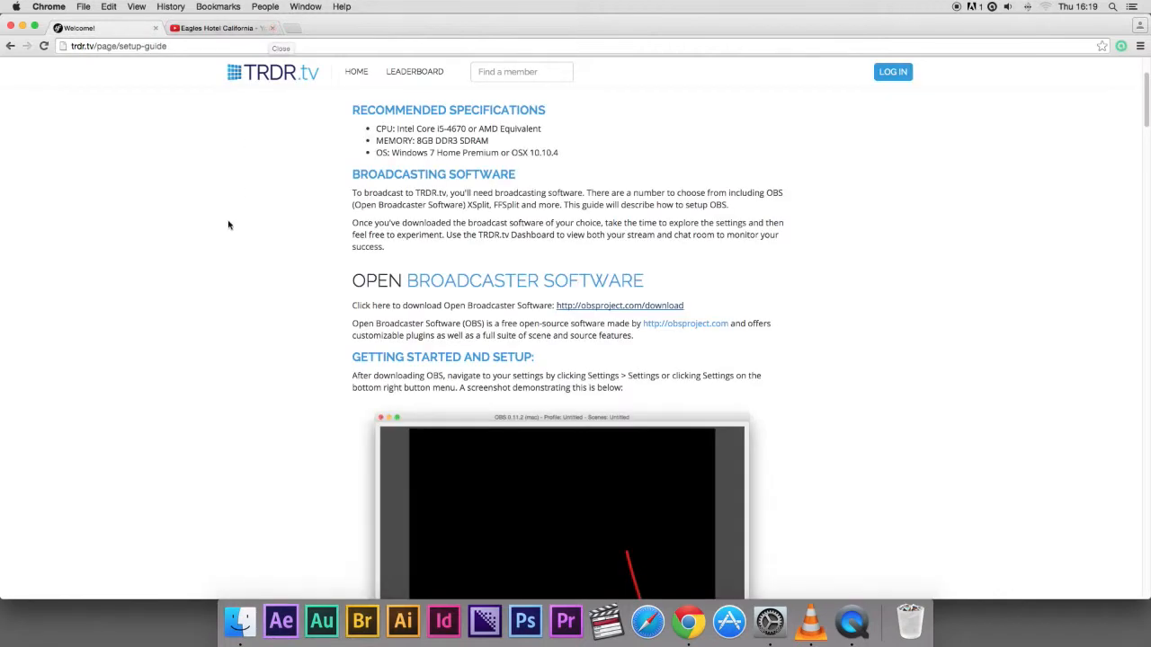
Open the WavTap GitHub page linked in the guide's audio settings and locate the kext-dev-mode command under Installation
scroll(272, 252, down, 2)
scroll(278, 257, down, 8)
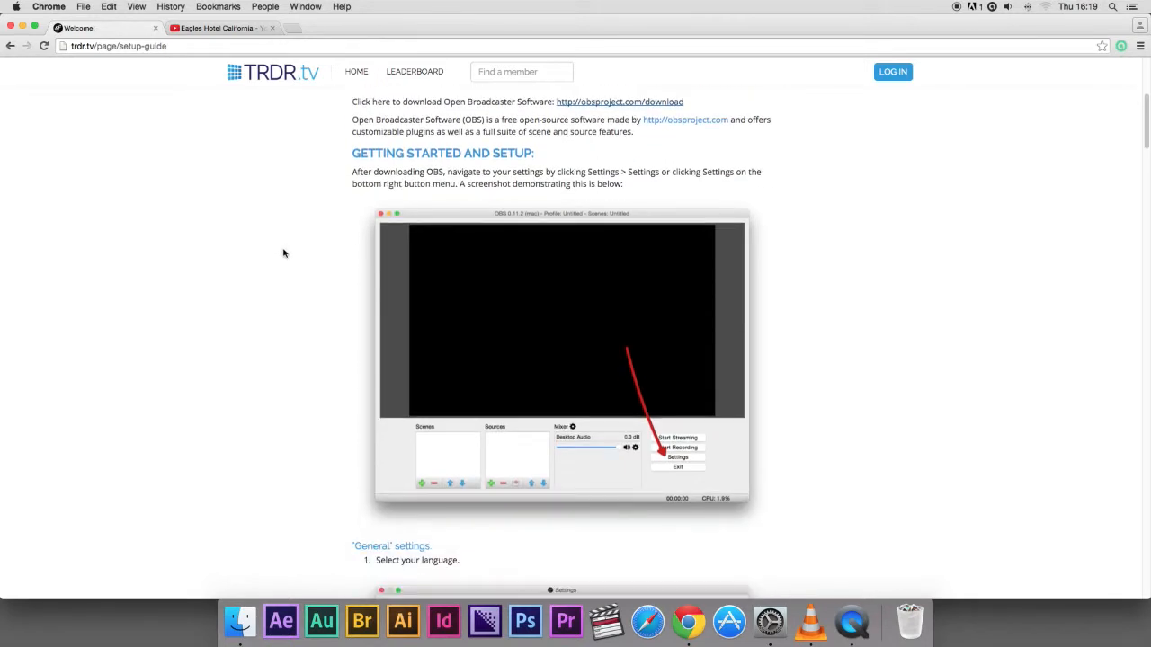
scroll(293, 261, down, 17)
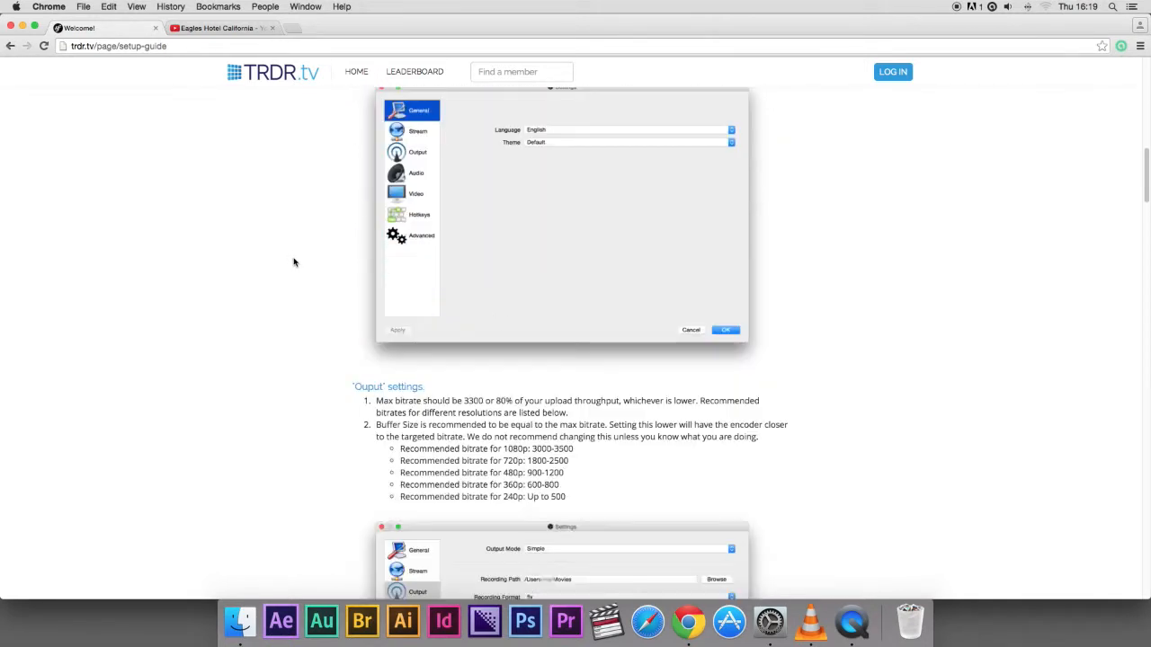
scroll(293, 261, down, 10)
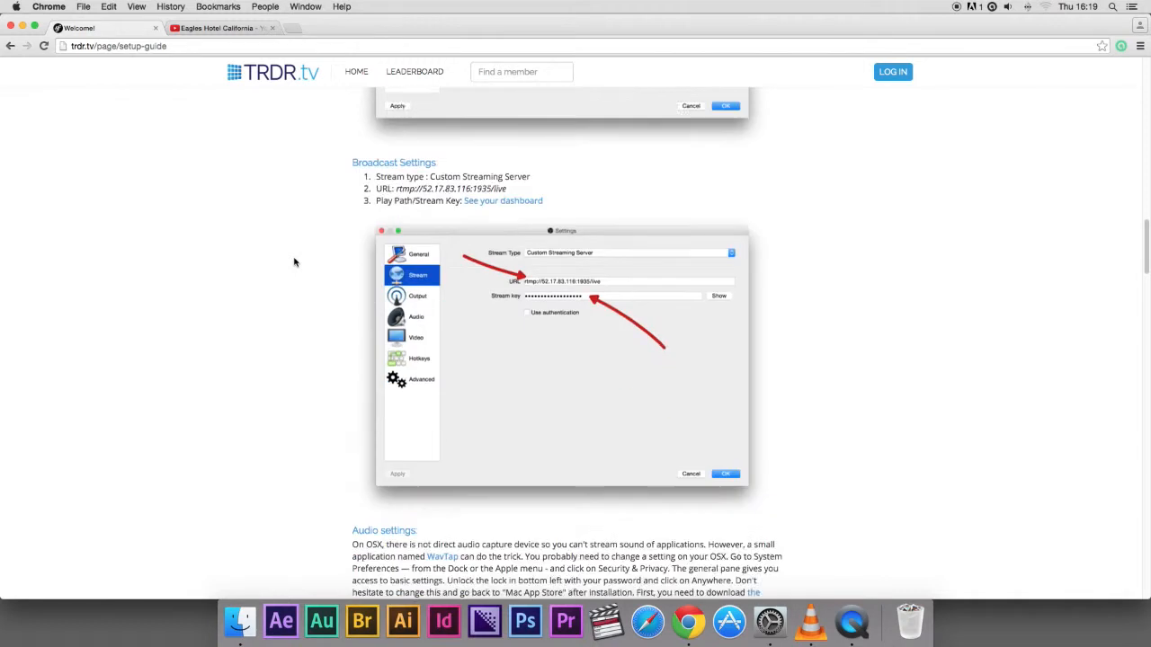
scroll(293, 262, down, 2)
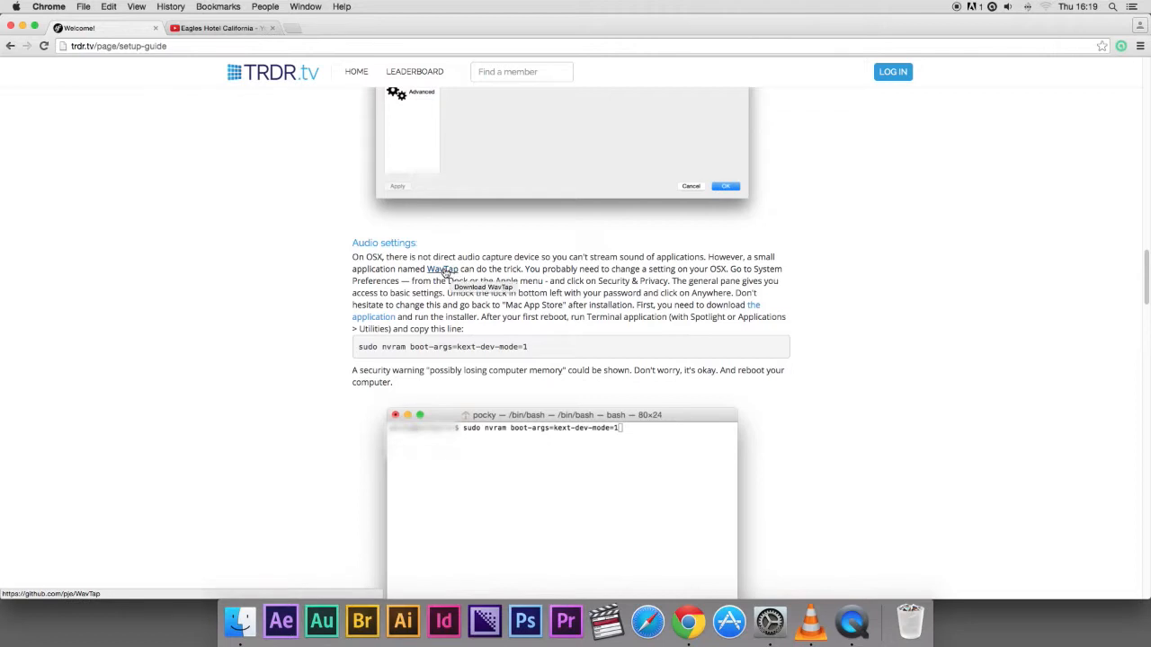
click(445, 269)
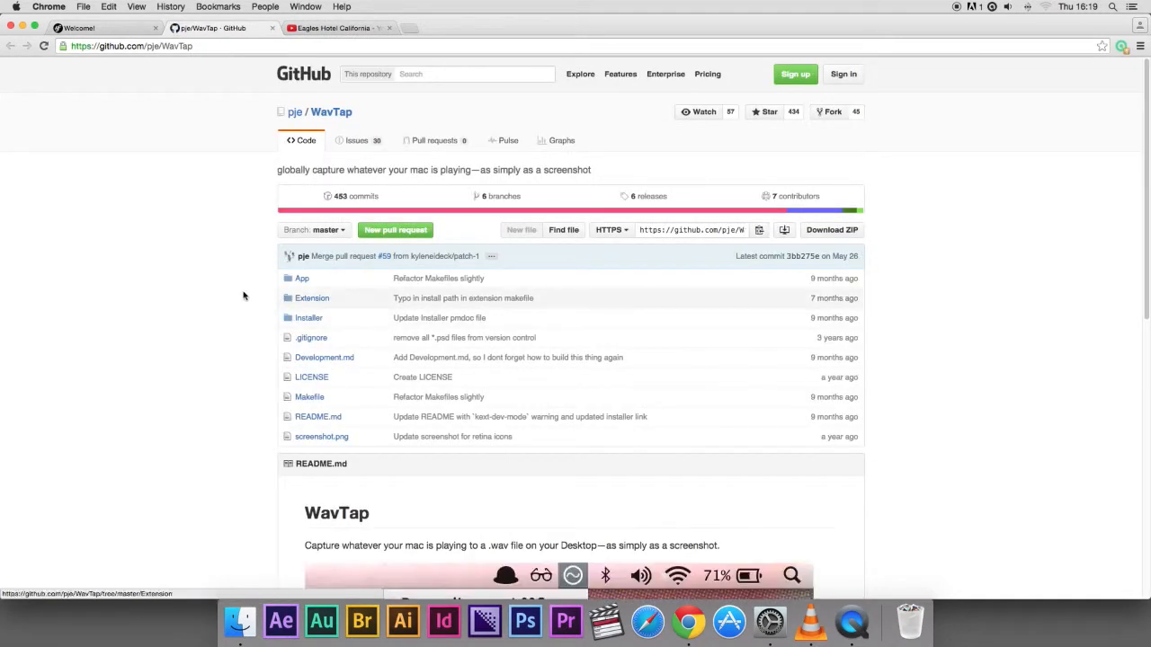
scroll(243, 296, down, 10)
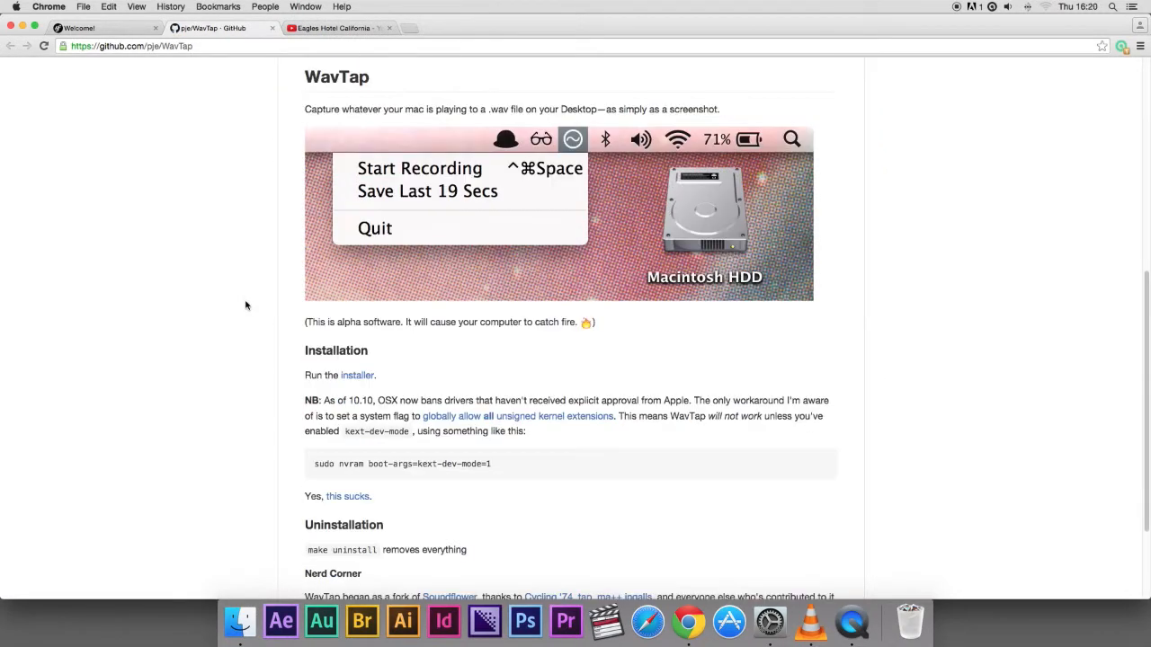
scroll(246, 305, down, 1)
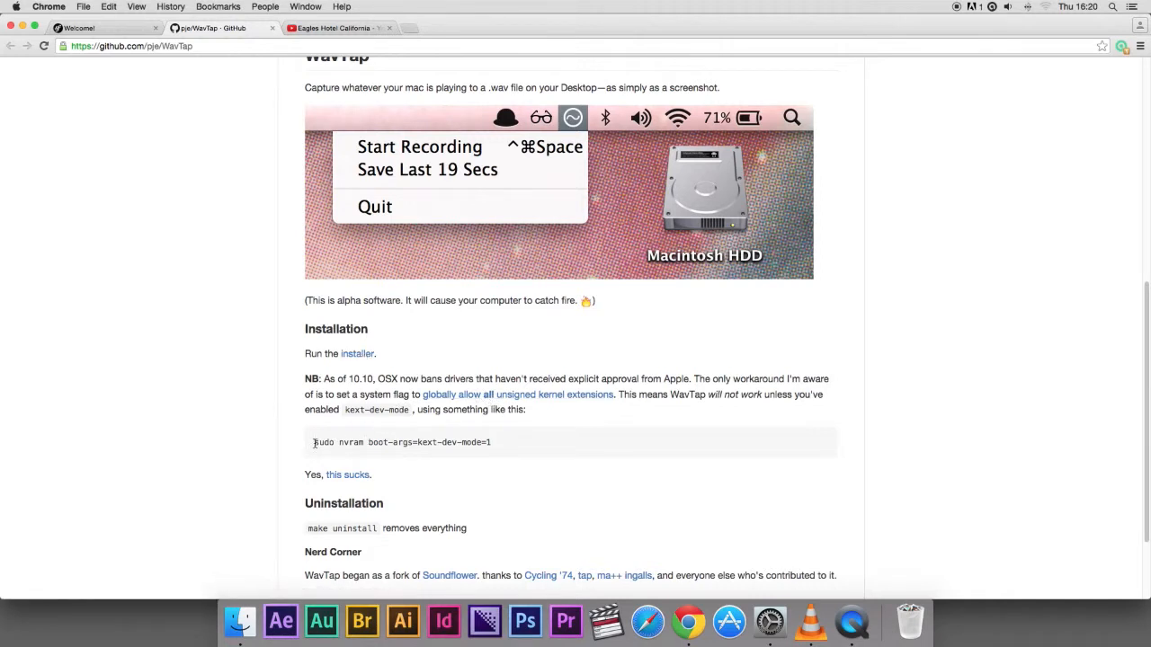
drag(315, 442, 500, 443)
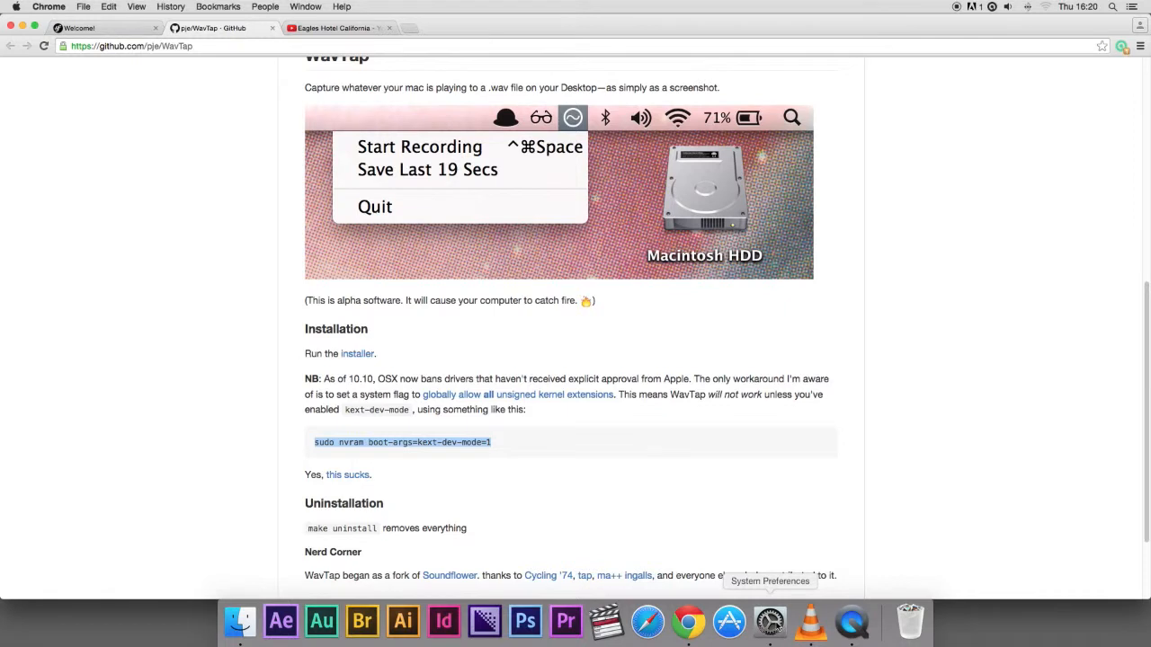
Open Terminal from the Utilities folder inside Applications
click(769, 620)
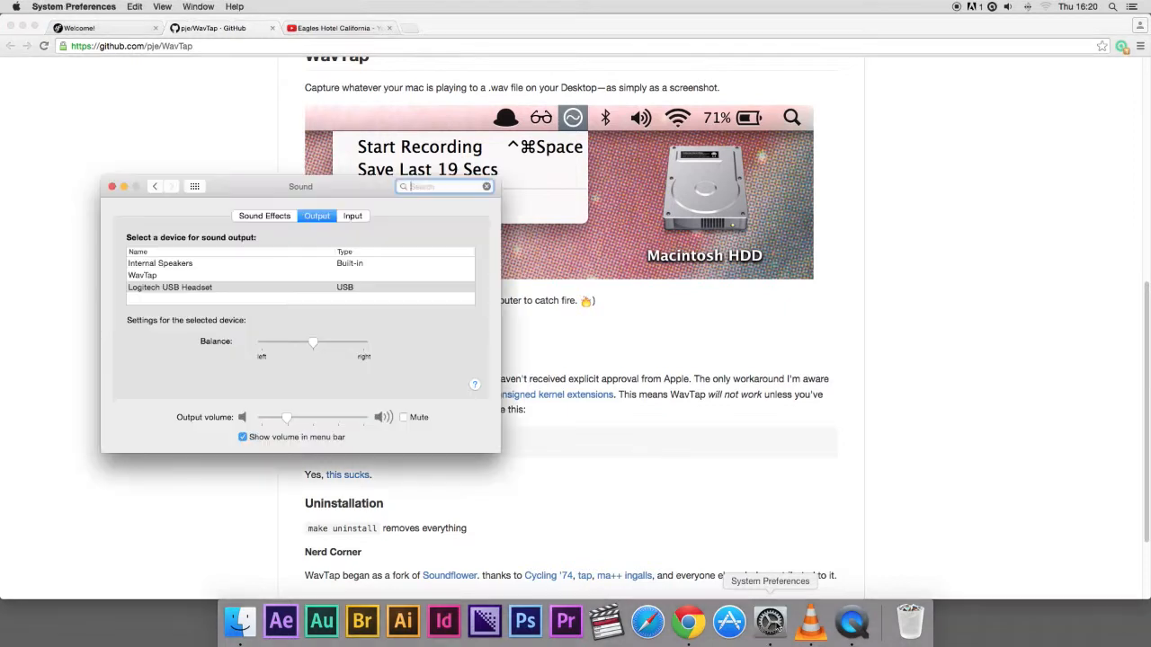
click(113, 186)
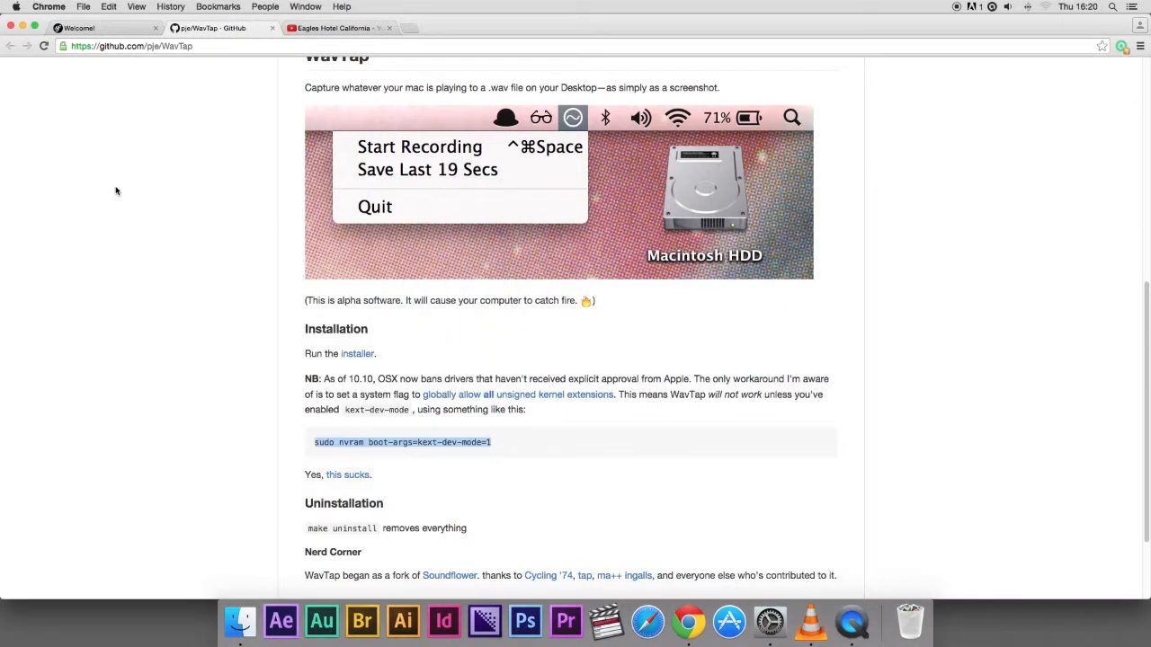
click(241, 622)
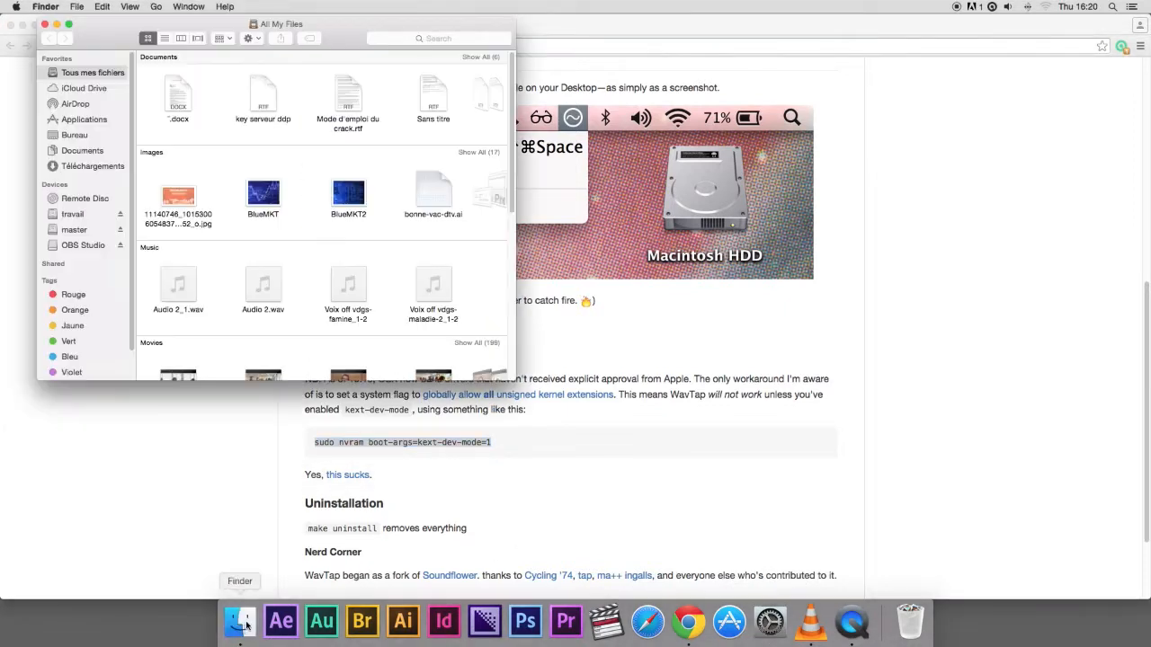
click(85, 120)
scroll(278, 252, down, 3)
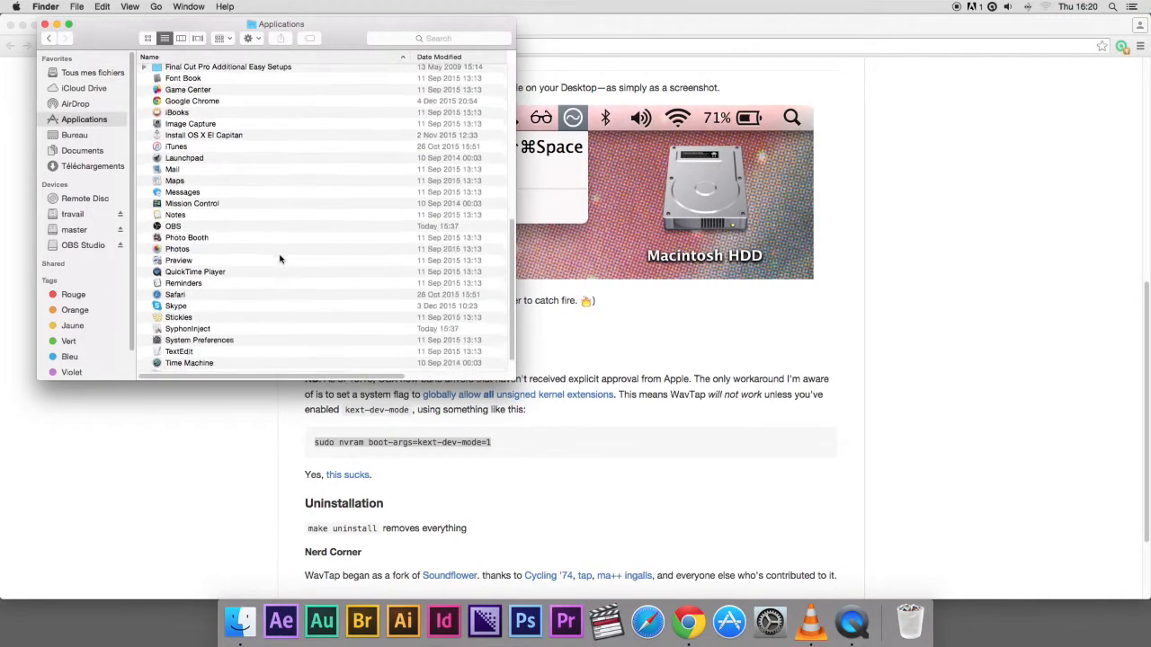
double_click(175, 356)
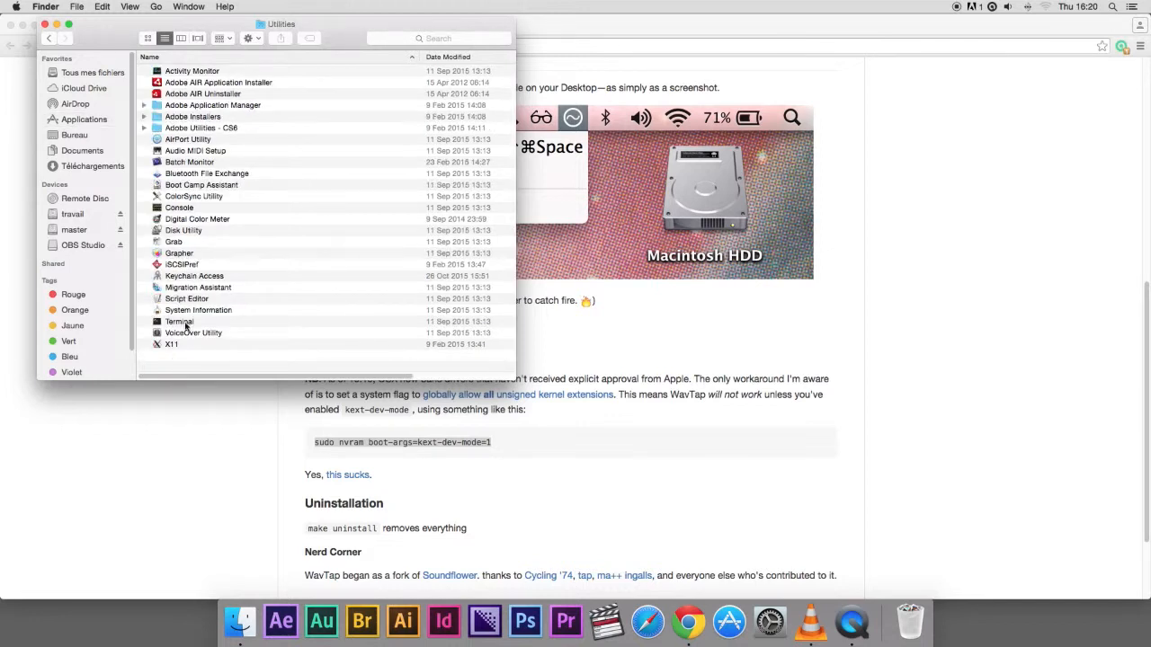
double_click(180, 321)
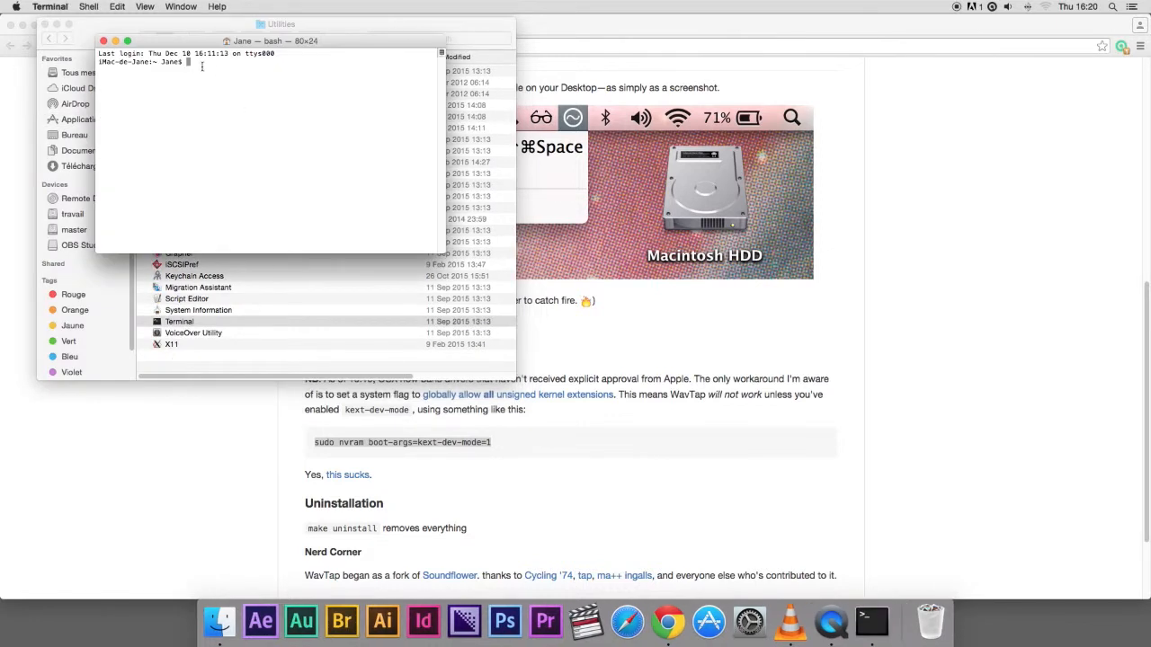
Copy the command "sudo nvram boot-args=kext-dev-mode=1" from the WavTap page, try running it in Terminal, and close the Terminal window
drag(539, 443, 496, 443)
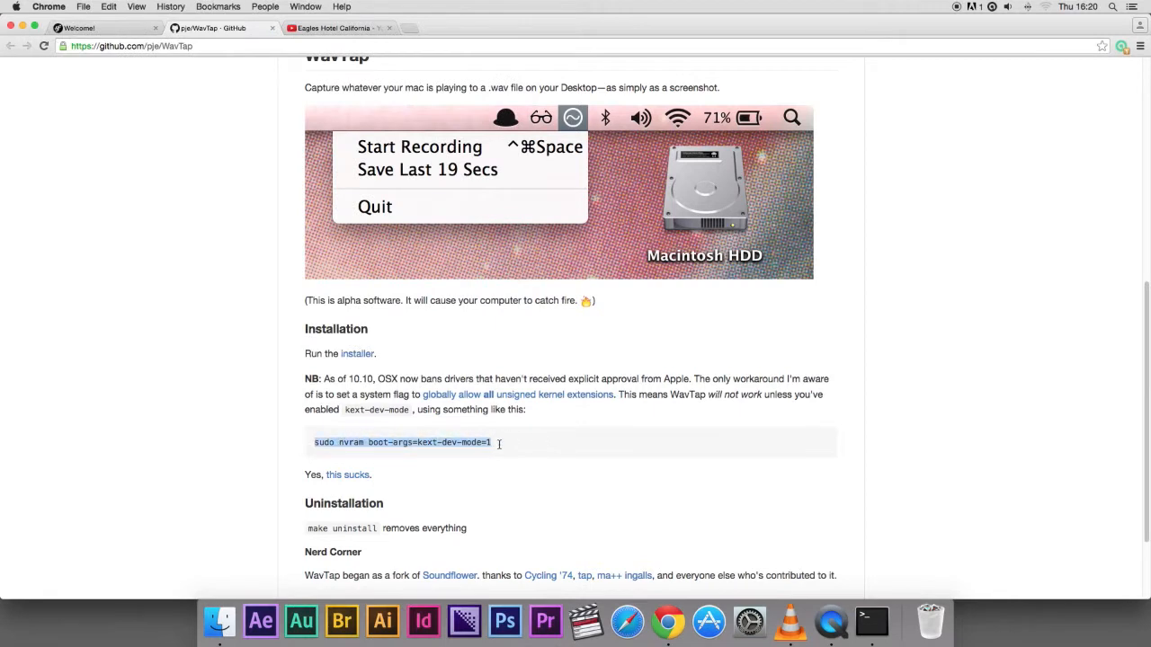
key(super+c)
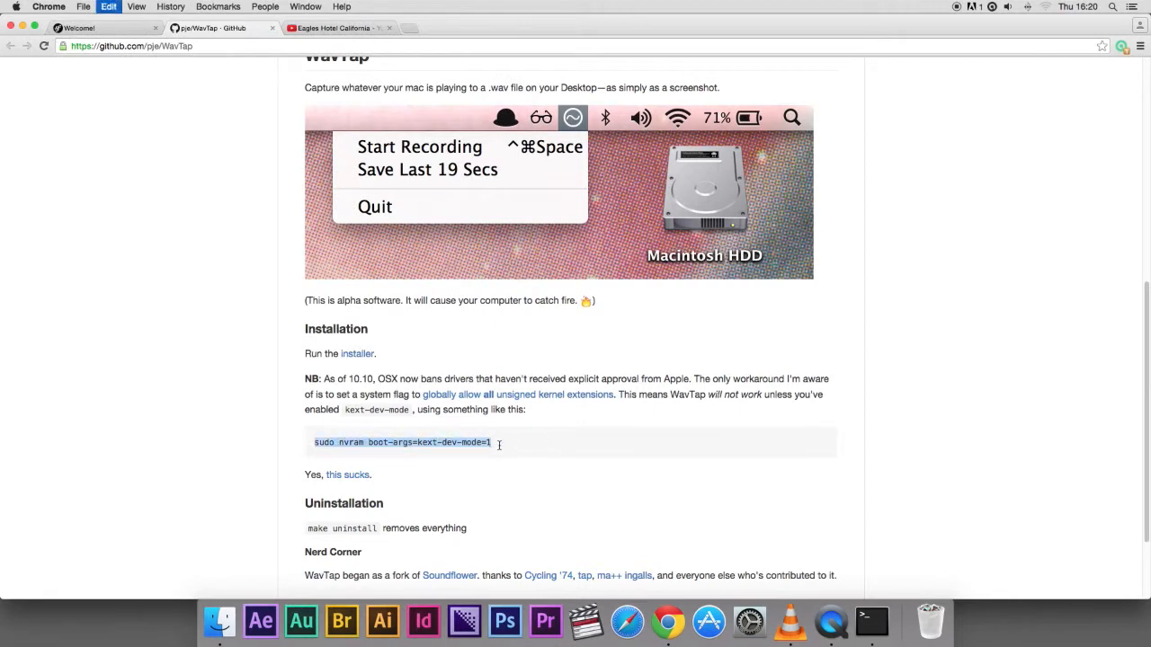
click(871, 620)
key(super+v)
key(Return)
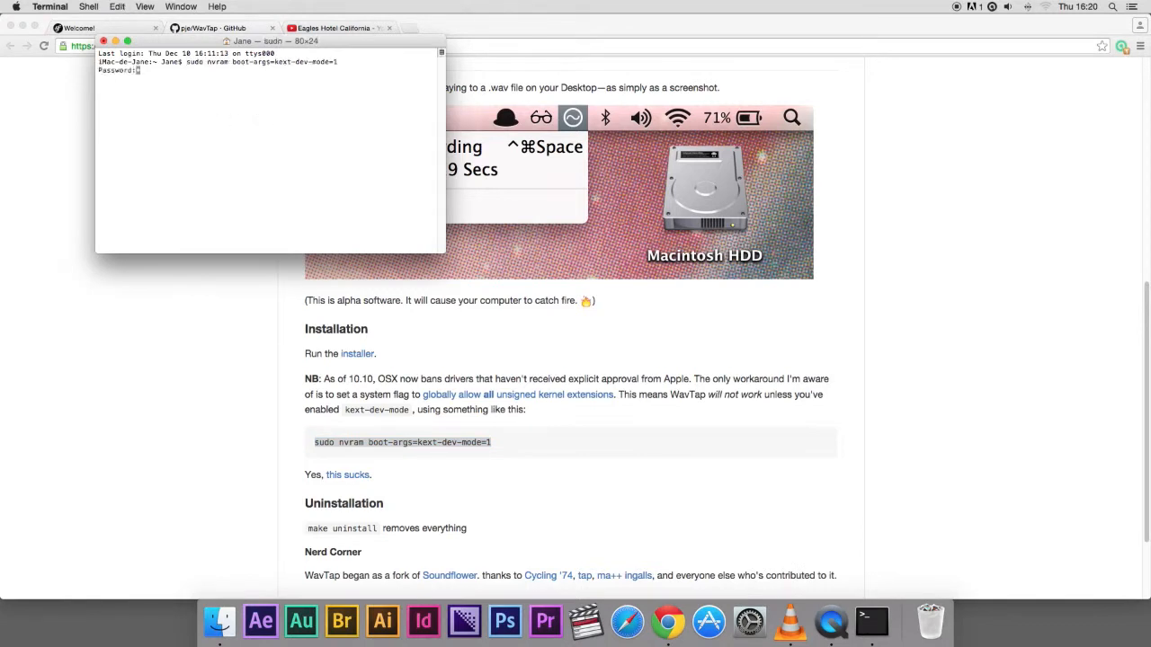
click(103, 41)
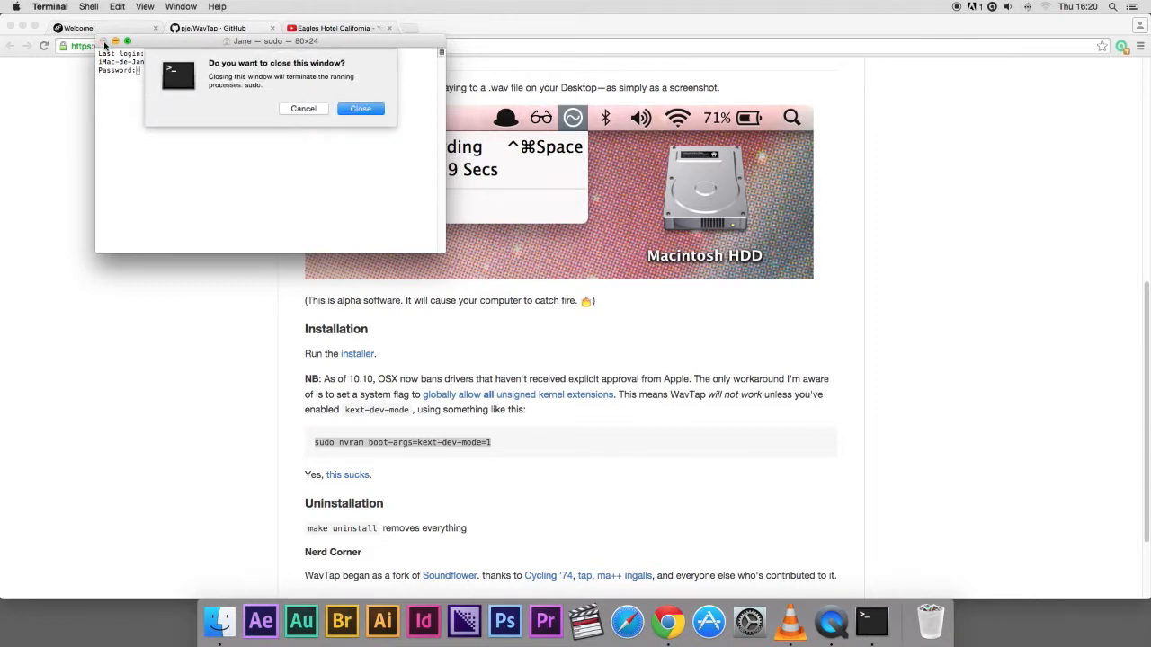
click(349, 110)
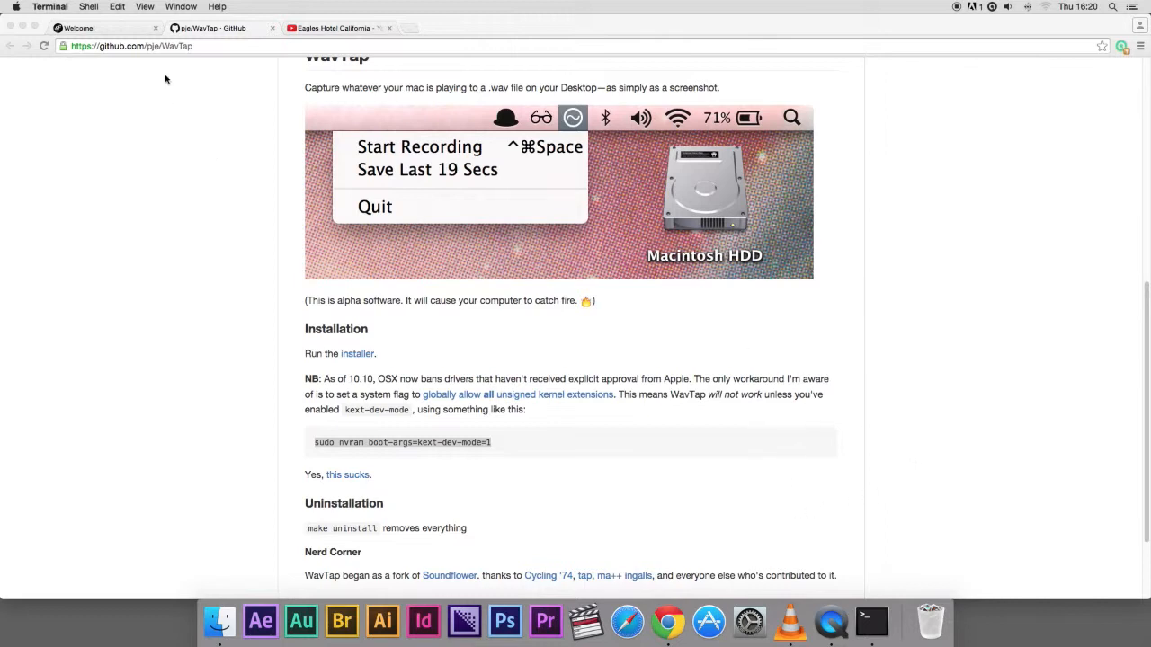
Return the browser to the setup guide, clear the open windows, launch OBS from the desktop, and select the scene named Scene
click(79, 28)
click(27, 28)
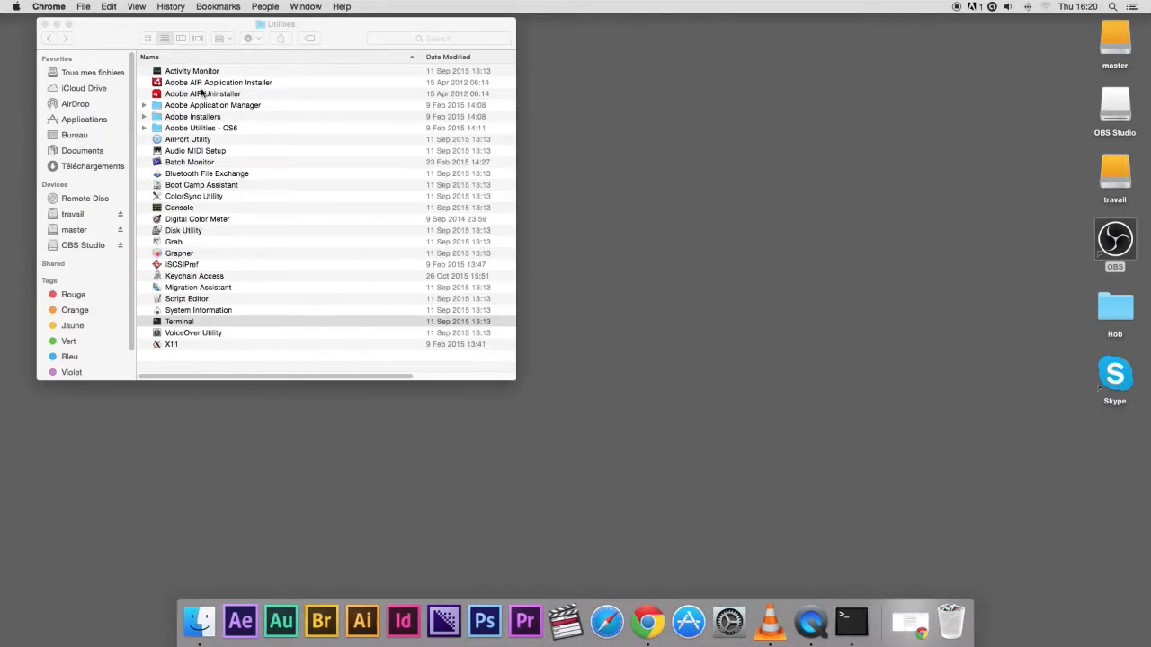
double_click(1113, 247)
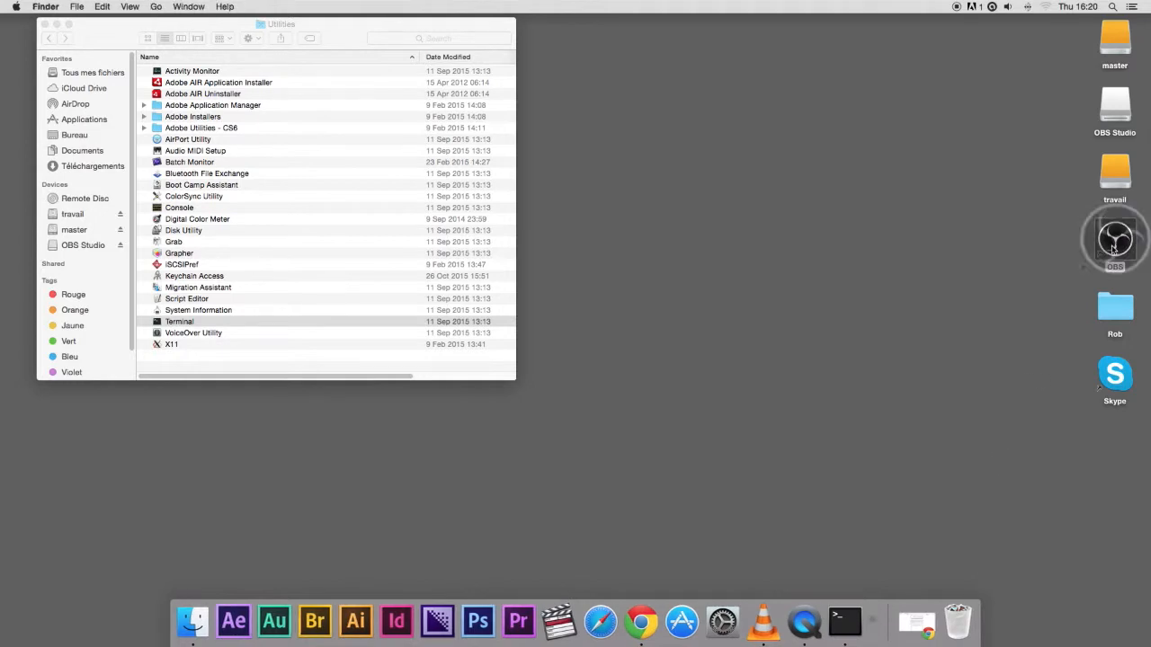
click(42, 24)
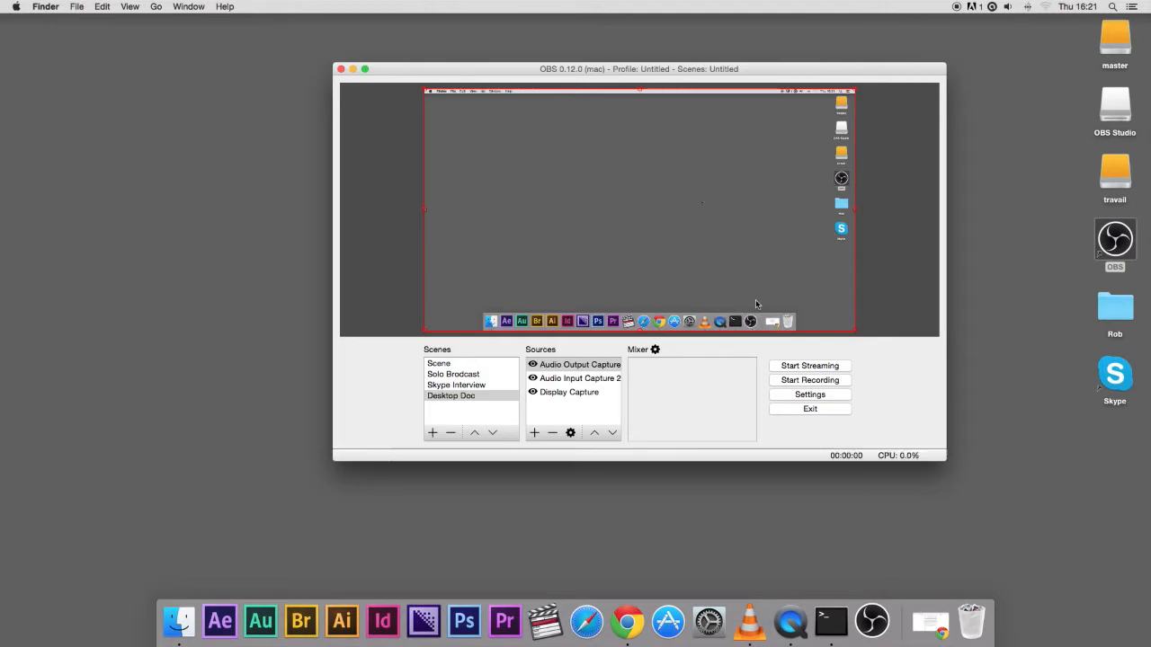
click(439, 365)
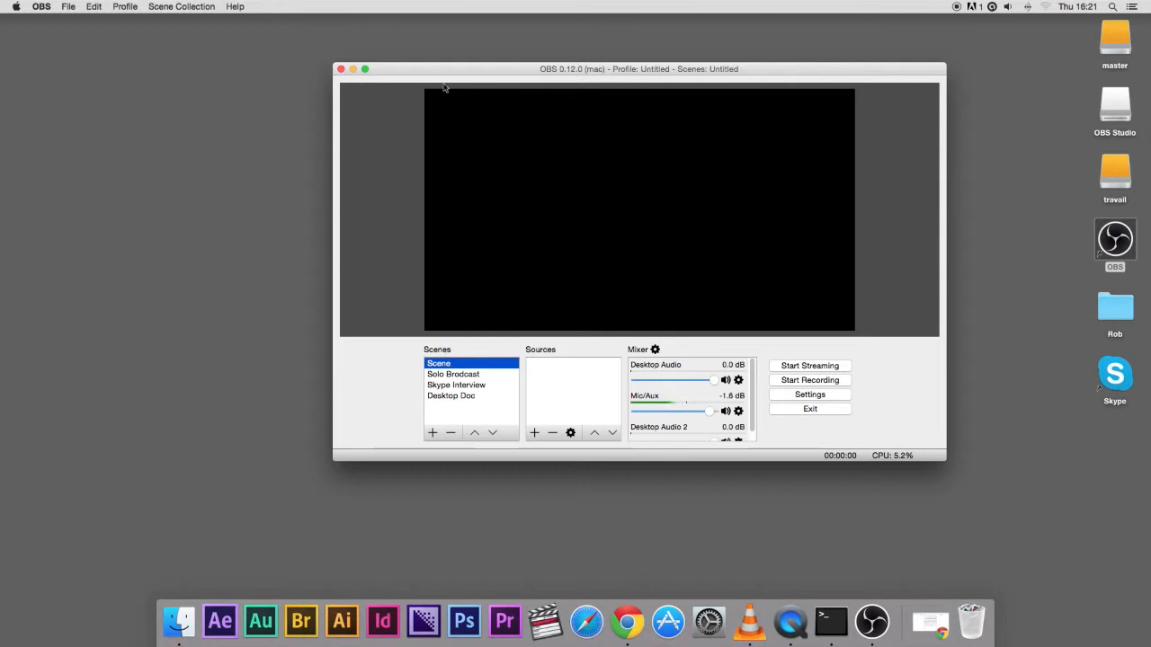
Open the OBS settings and choose English as the language and Default as the theme
click(799, 396)
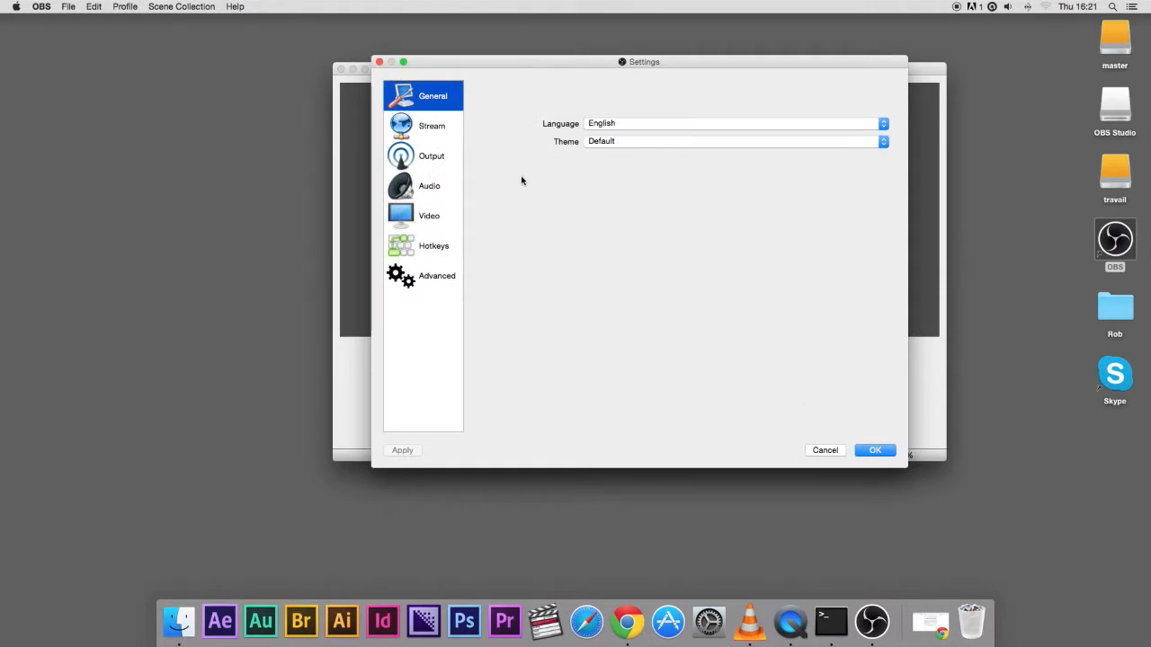
click(612, 127)
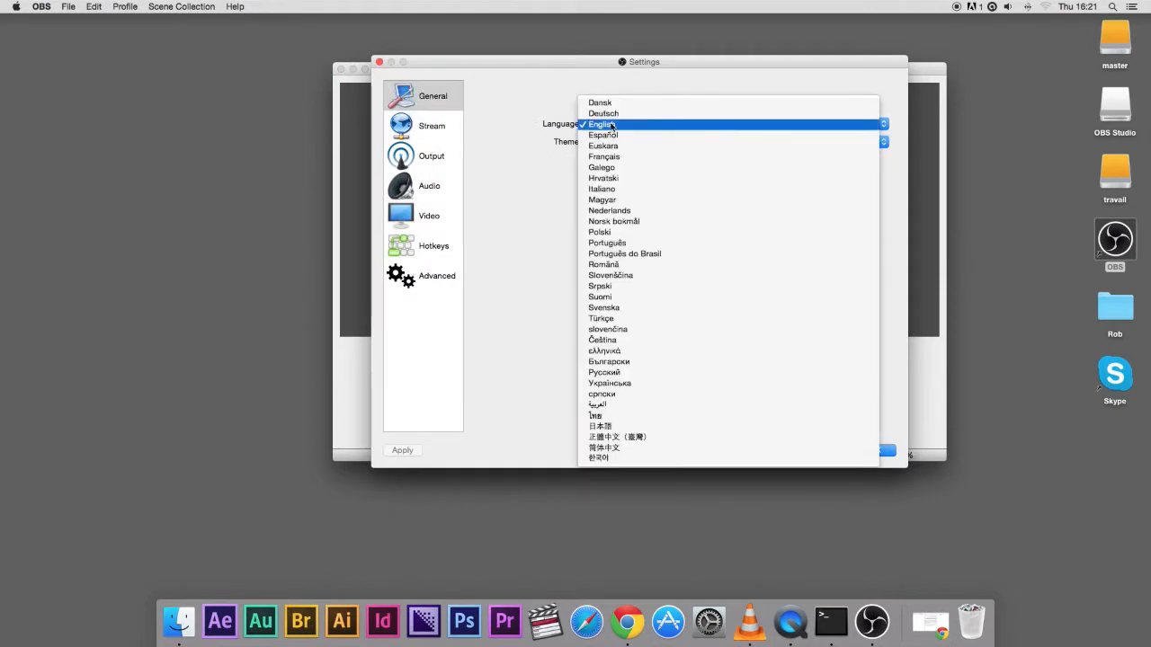
click(613, 127)
click(633, 144)
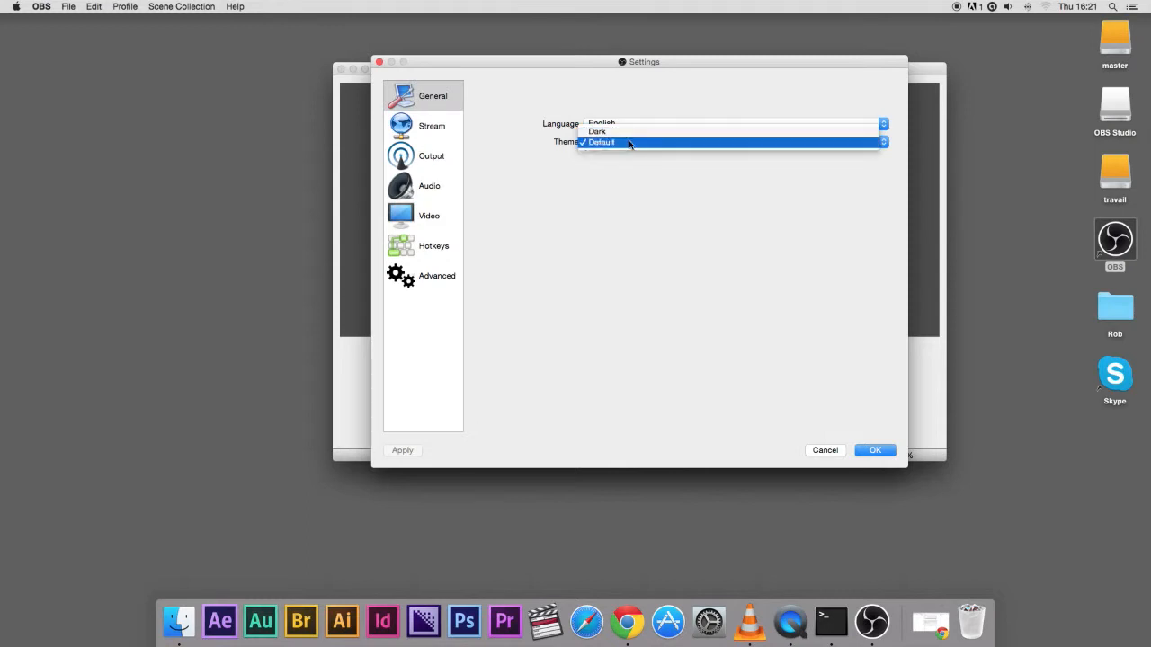
click(599, 145)
Review the server URL in the OBS Stream settings and check it against the Broadcast Settings in the Chrome setup guide
click(429, 131)
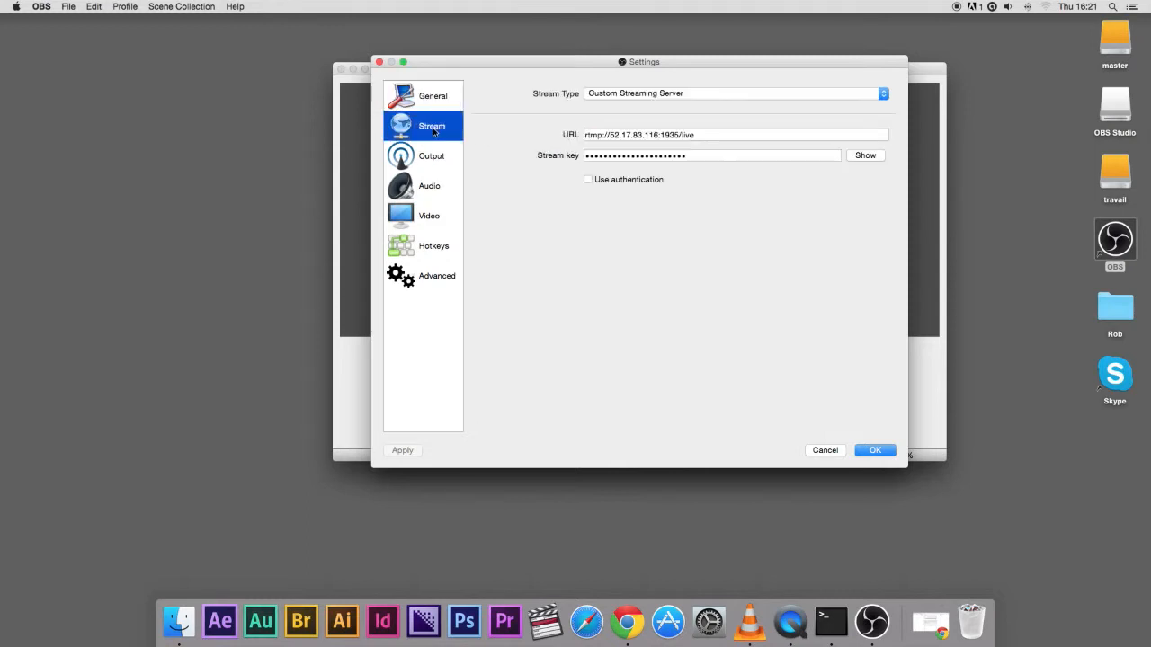
drag(584, 134, 747, 128)
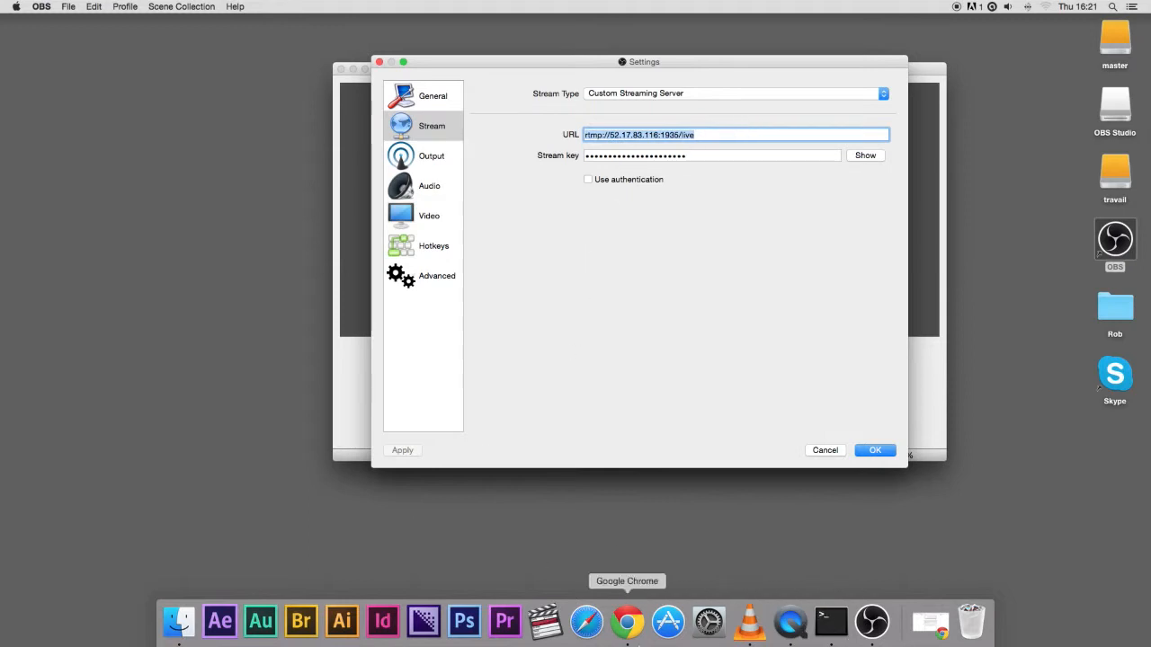
click(632, 622)
scroll(562, 307, up, 15)
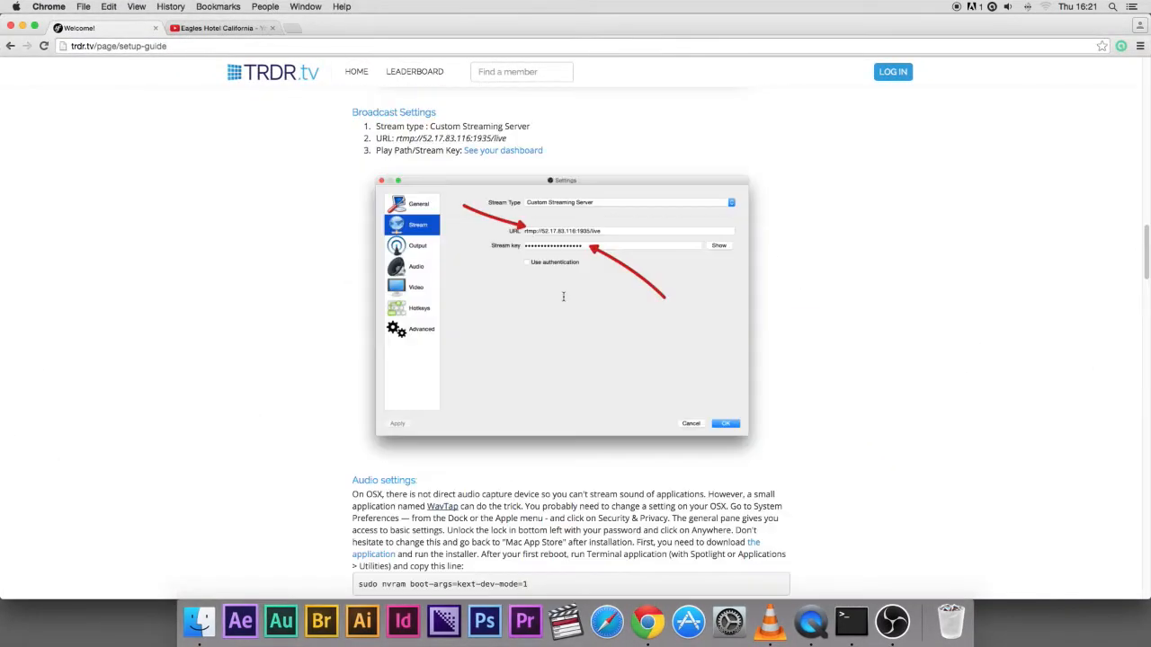
scroll(562, 307, up, 10)
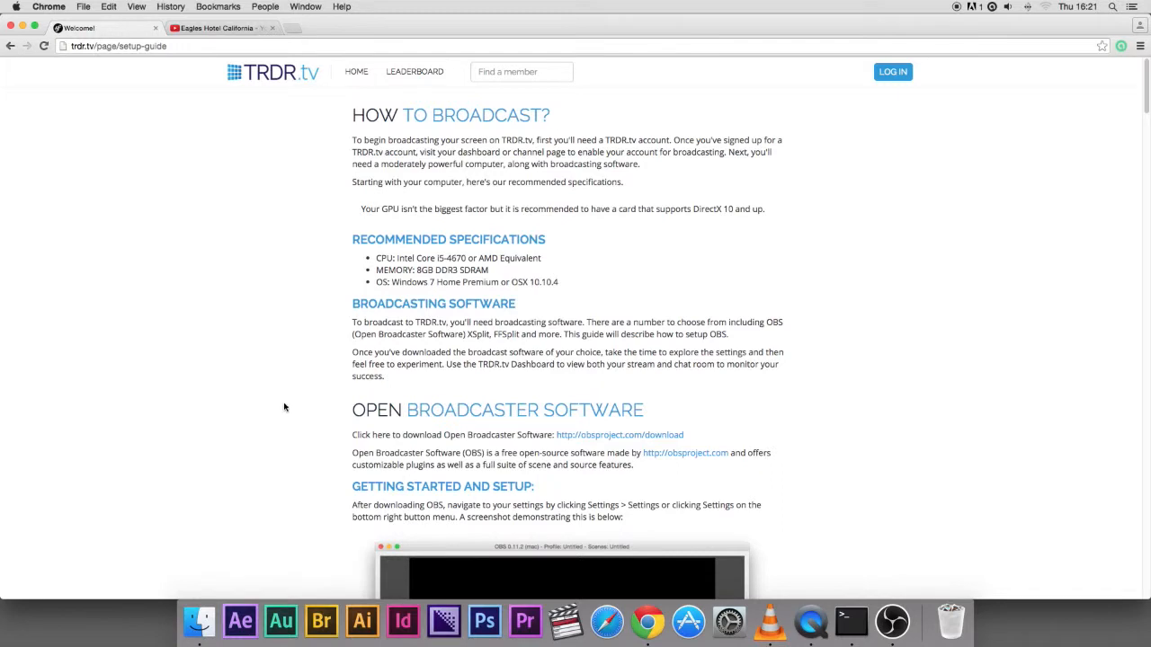
Find the server URL under Broadcast Settings in the setup guide and compare it with the URL in the OBS Stream settings
scroll(281, 395, down, 3)
scroll(282, 395, down, 10)
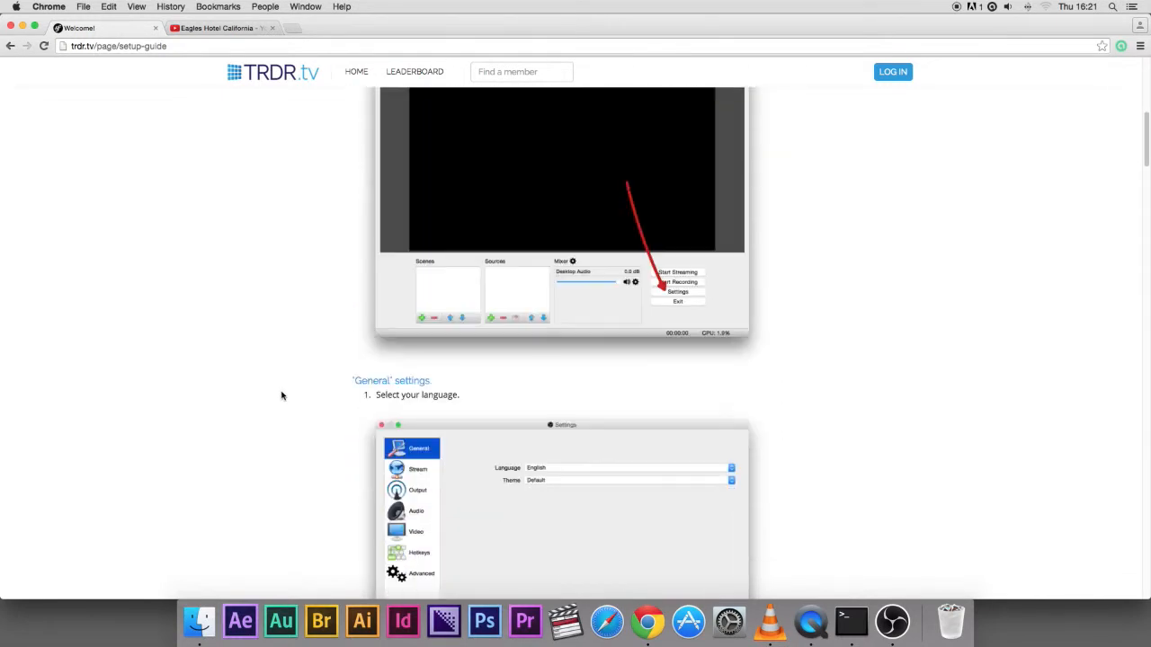
scroll(281, 395, down, 20)
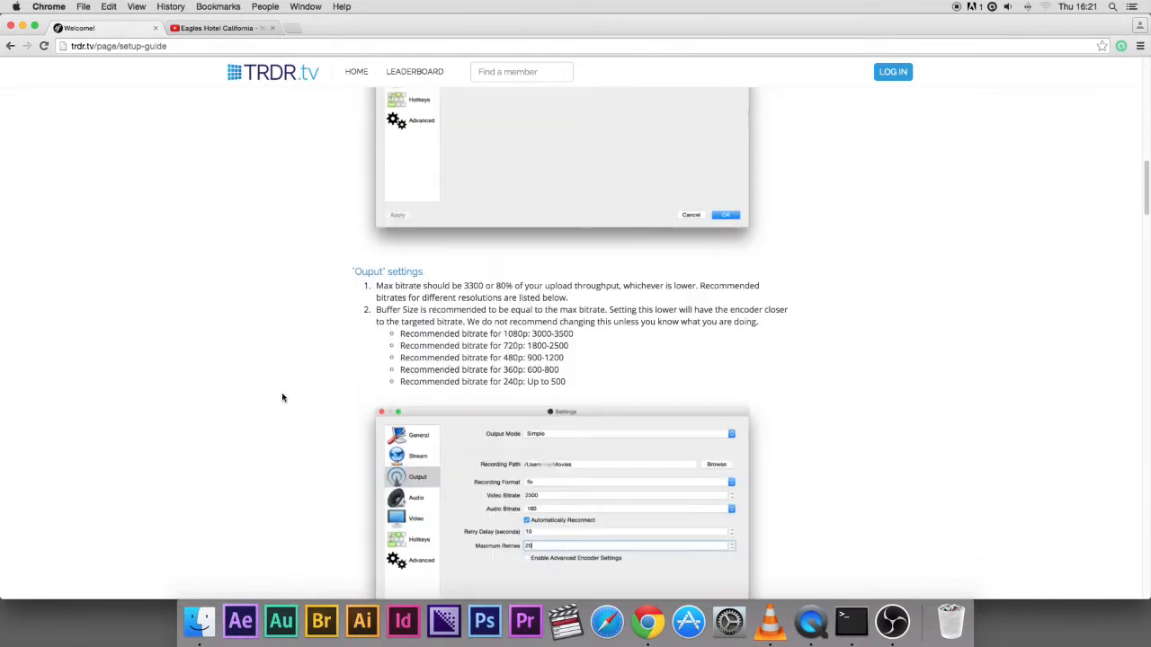
scroll(282, 397, up, 3)
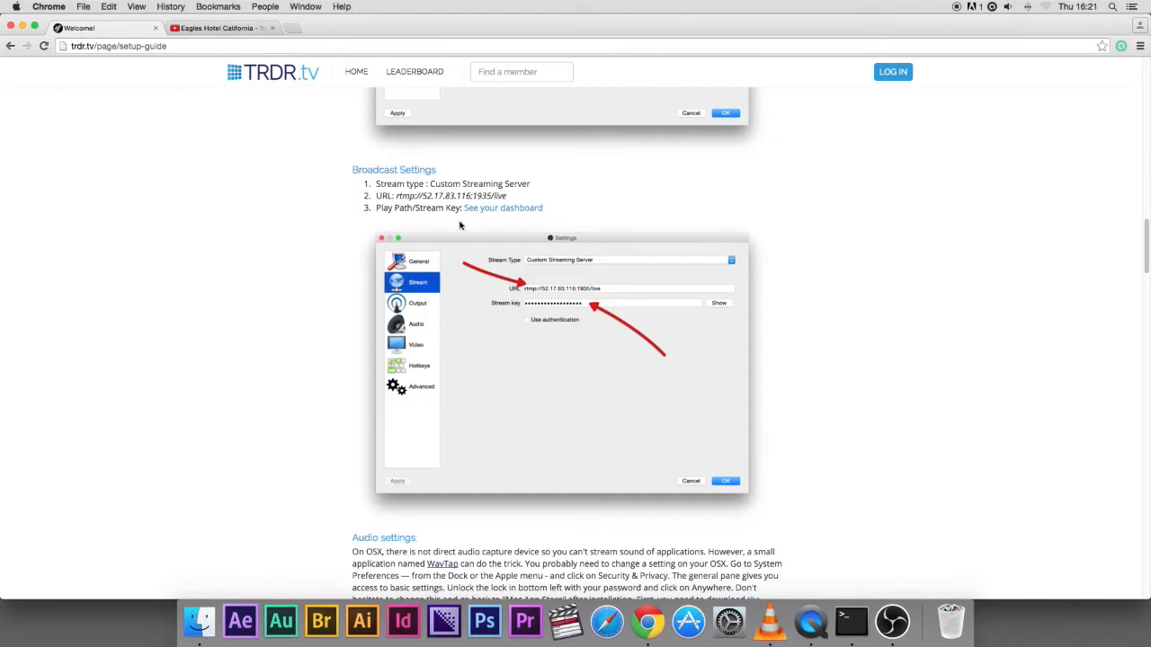
drag(375, 197, 523, 192)
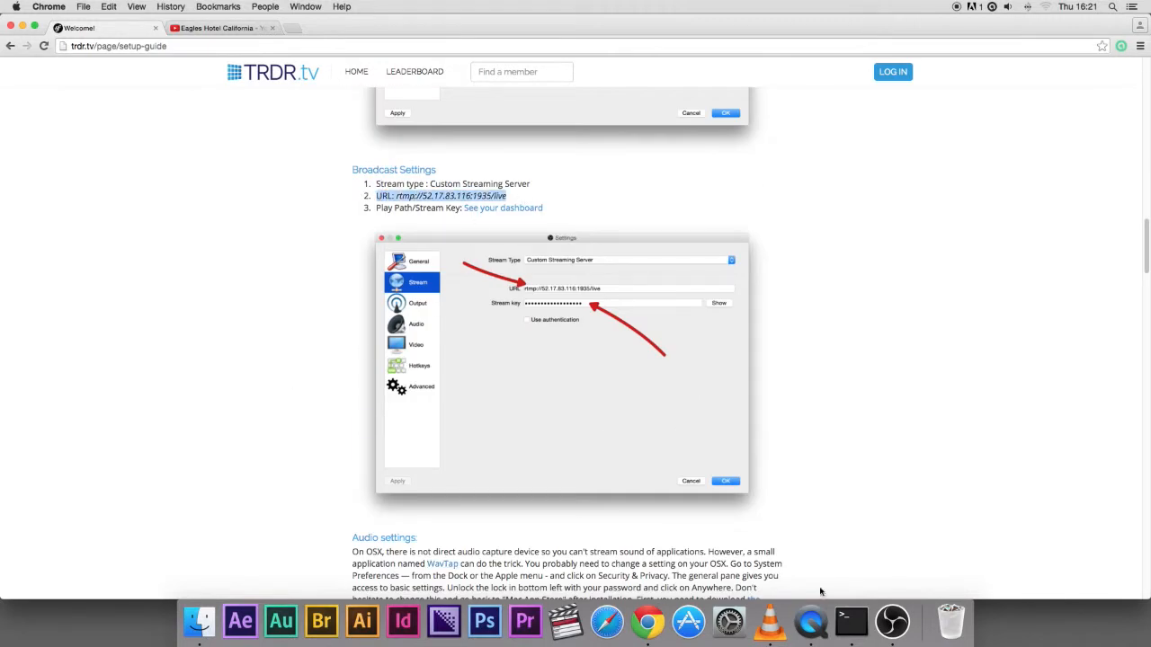
click(893, 622)
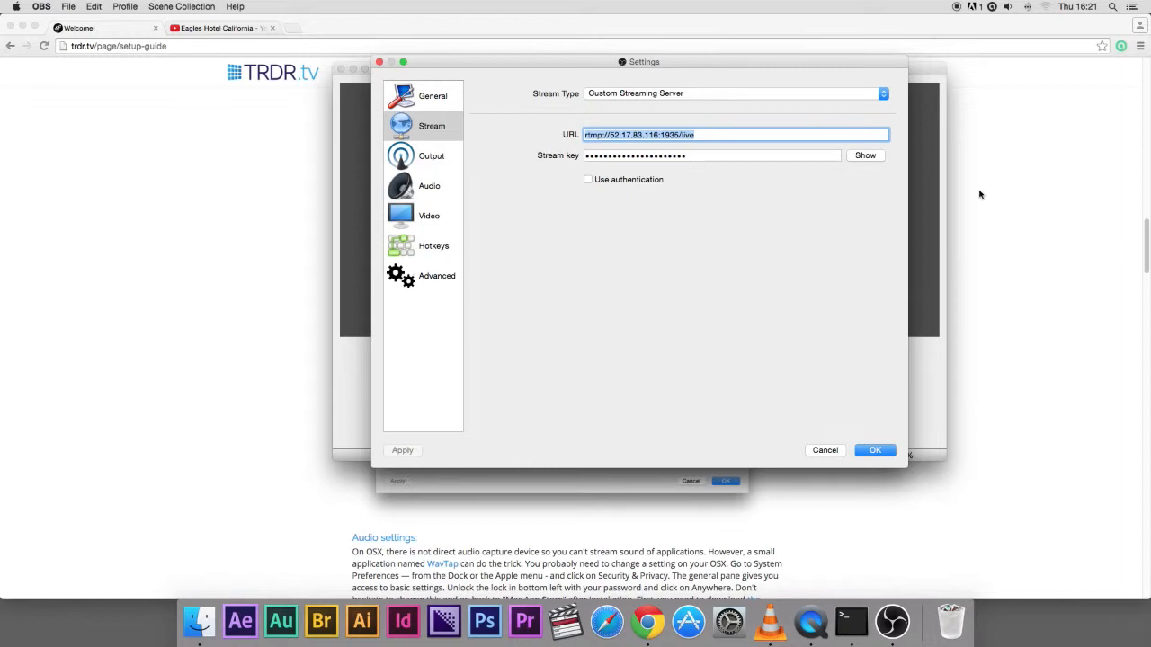
Switch back to Chrome and check the guide's Play Path/Stream Key instruction under Broadcast Settings
key(super+Tab)
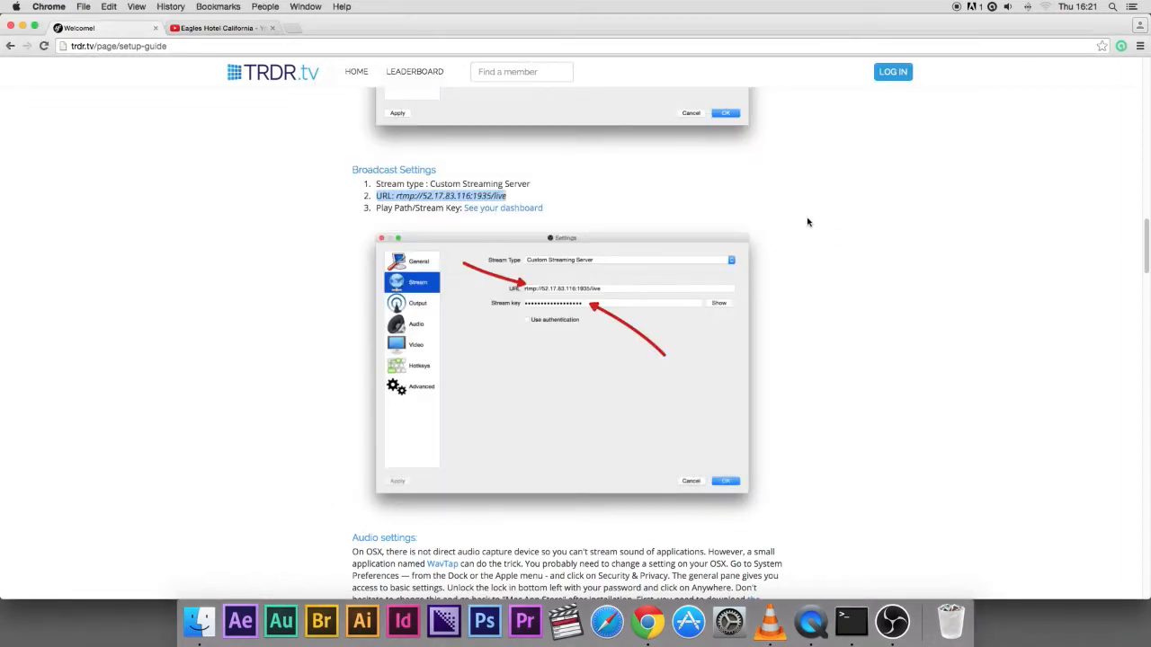
drag(376, 207, 570, 210)
click(576, 214)
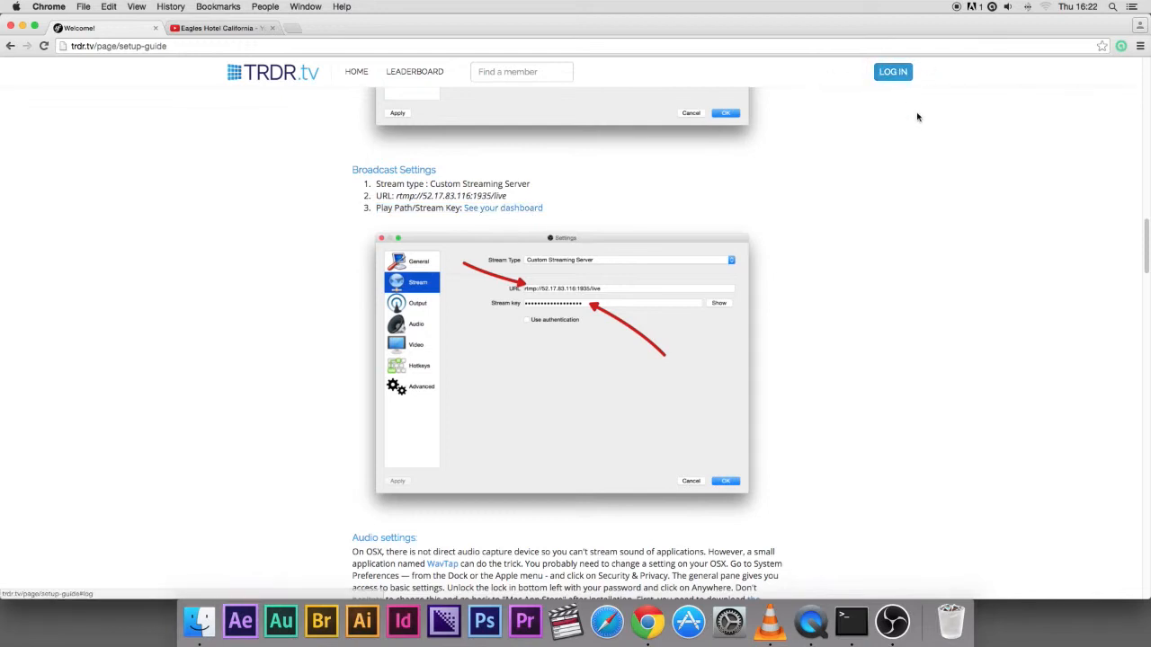
Locate the output settings section in the setup guide, then switch to OBS and display its Output settings
scroll(827, 250, up, 2)
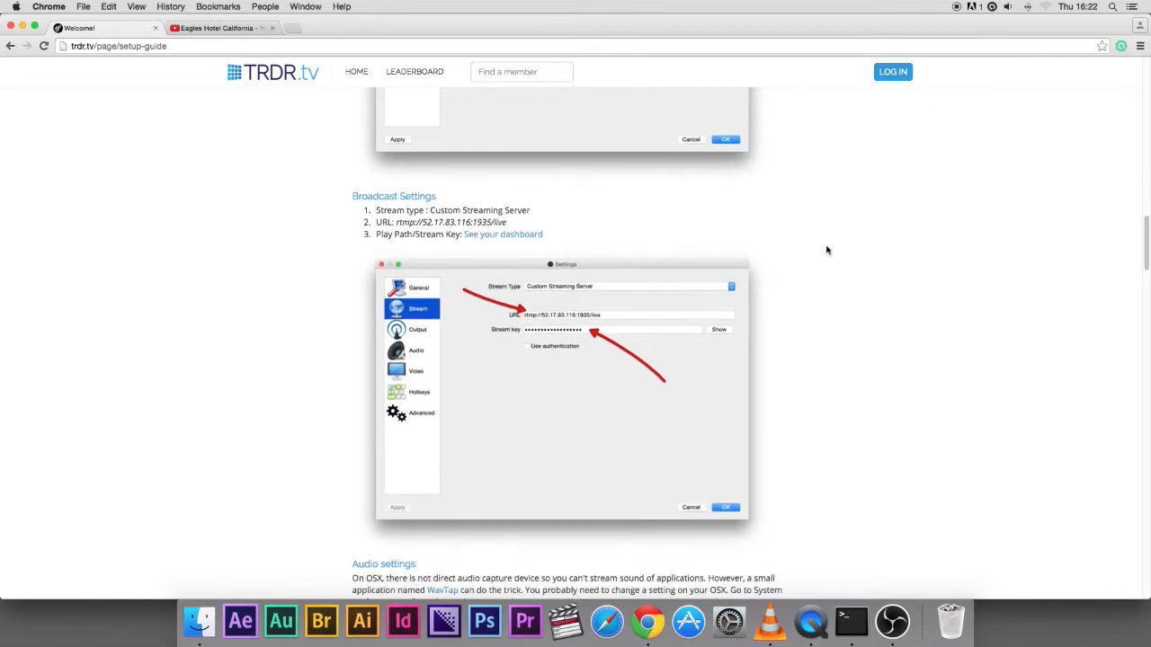
scroll(827, 250, up, 10)
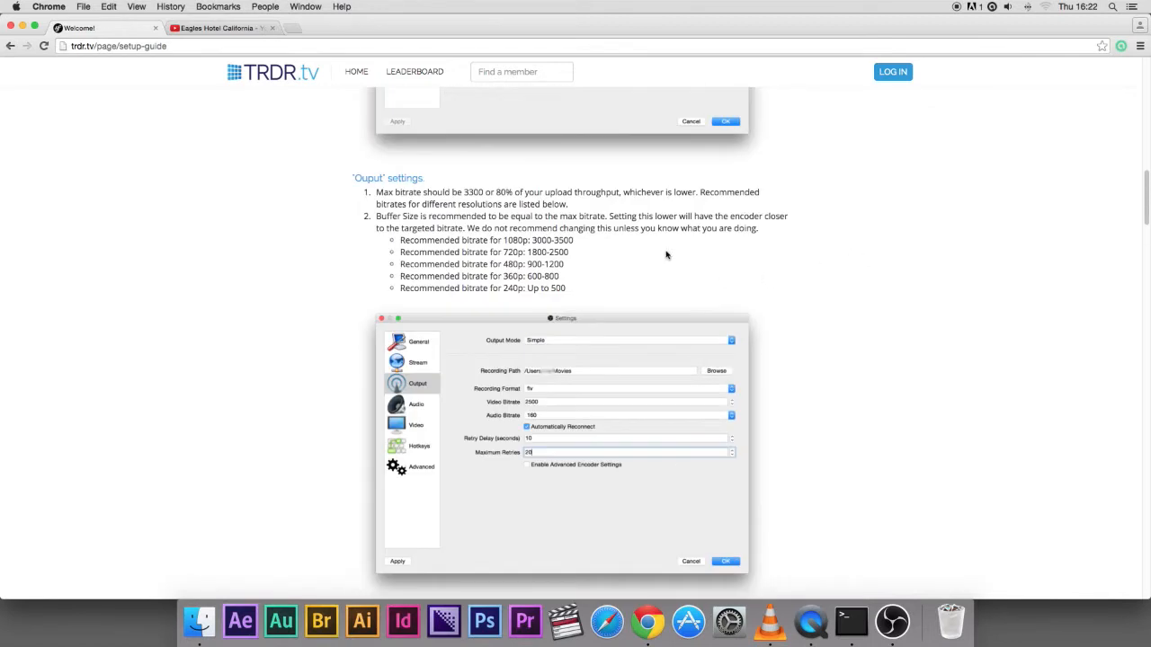
scroll(341, 198, up, 15)
scroll(317, 186, down, 12)
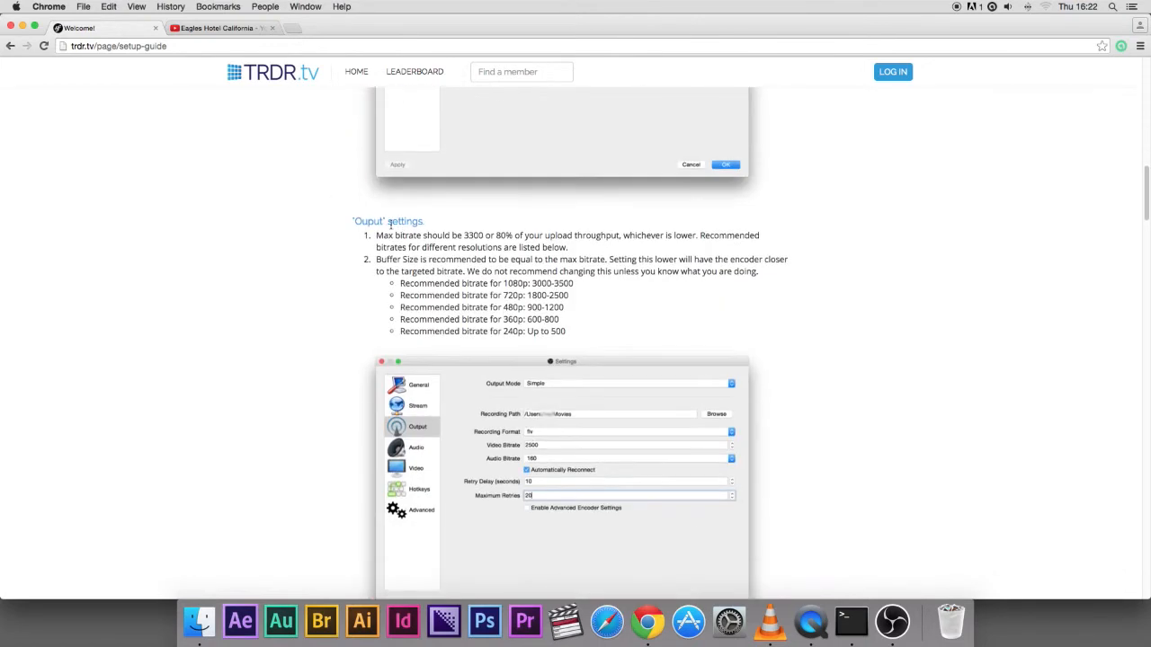
click(893, 620)
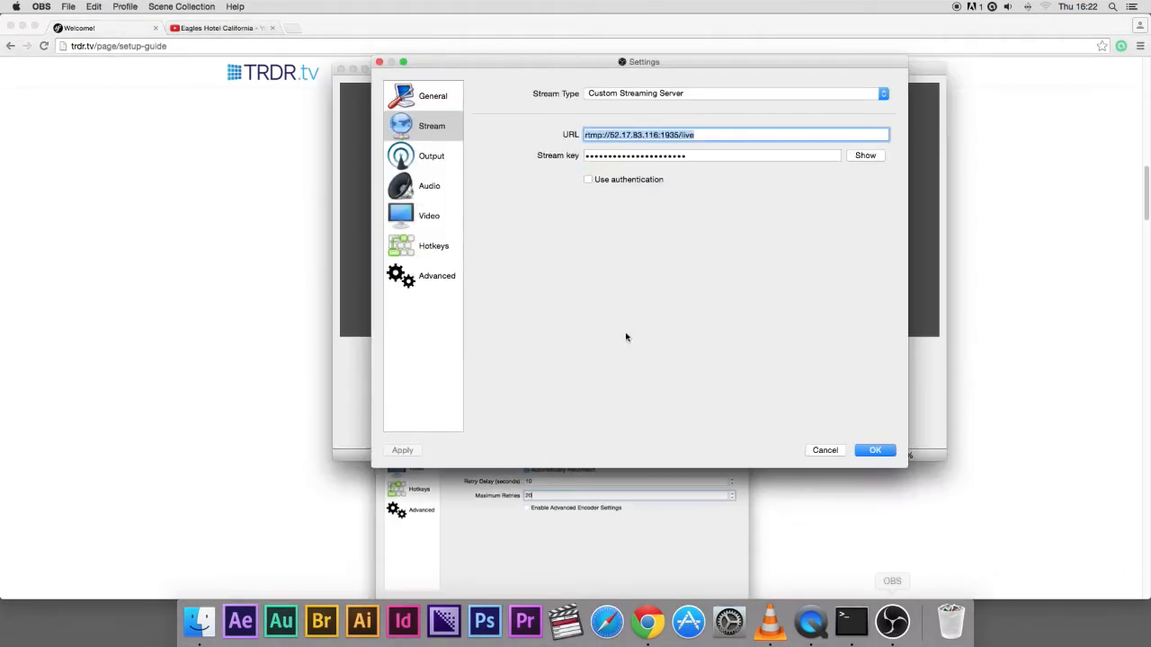
click(430, 157)
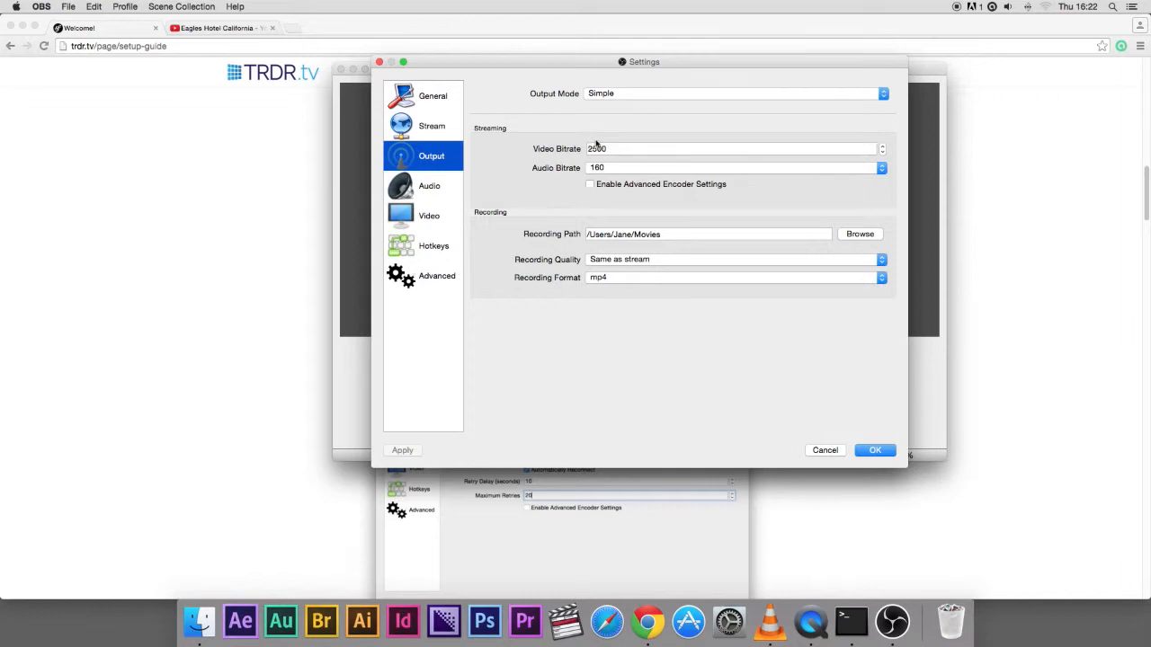
Read the guide's maximum bitrate rule and recommended bitrates per resolution in Chrome, then return to the OBS Output settings
click(995, 249)
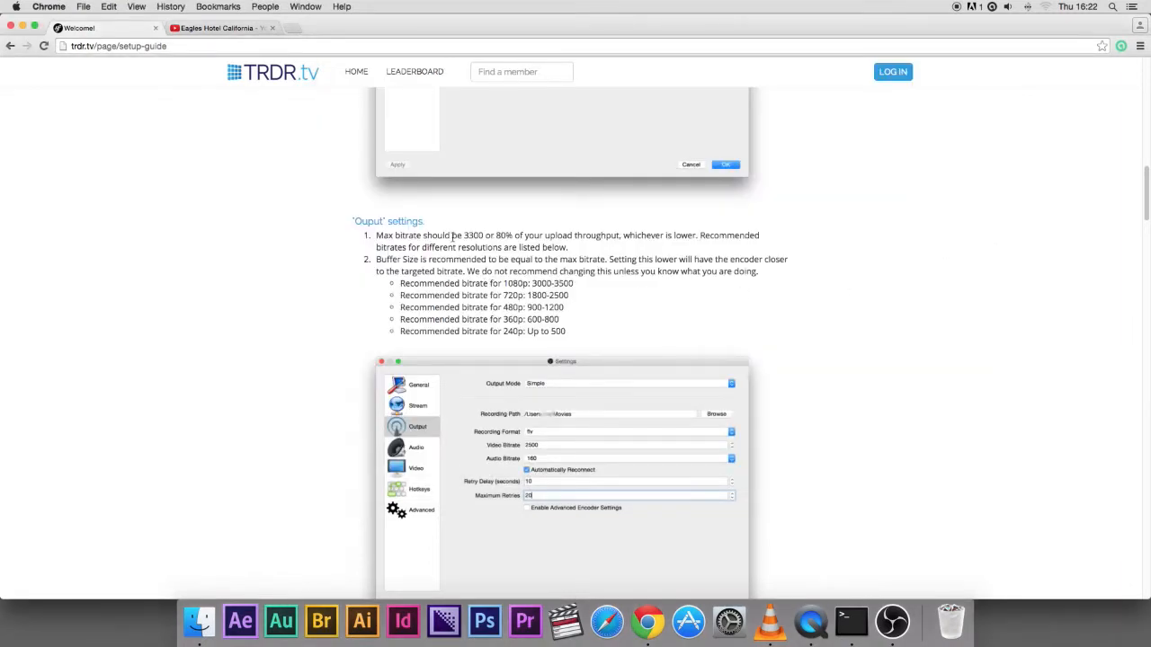
drag(376, 236, 486, 236)
click(484, 235)
drag(496, 235, 624, 235)
click(629, 242)
drag(522, 297, 559, 295)
click(557, 295)
click(894, 629)
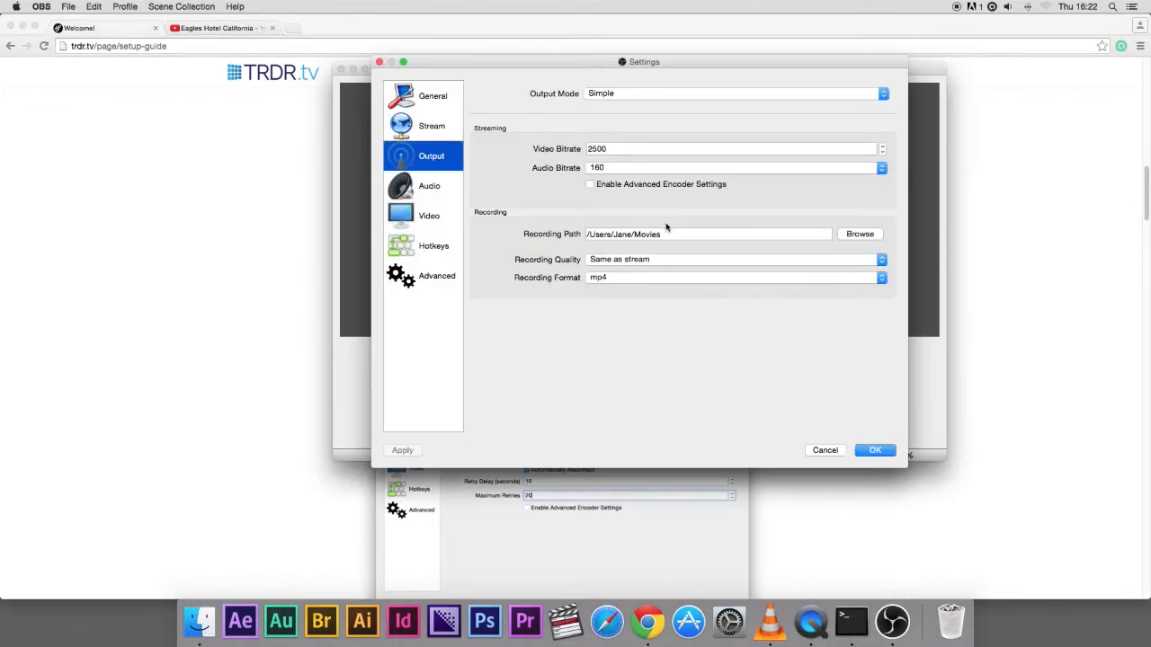
In the Audio settings, choose WavTap as Desktop Audio Device, Default as Desktop Audio Device 2 and Built-in Microphone as Mic/Auxiliary Audio Device
click(430, 188)
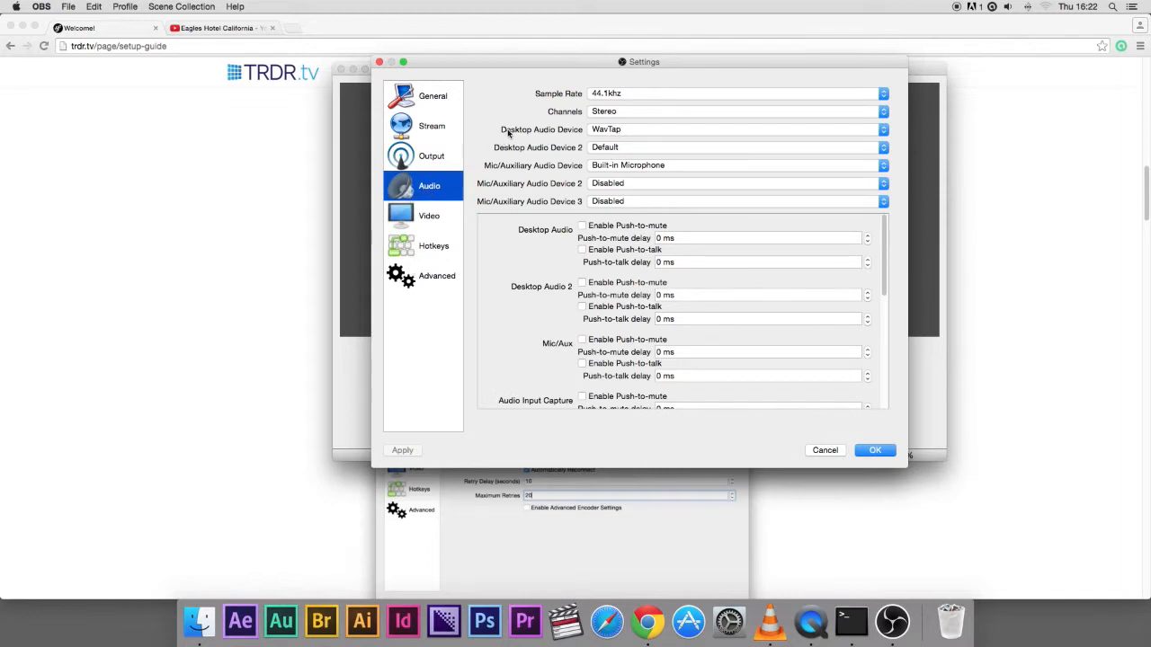
click(610, 131)
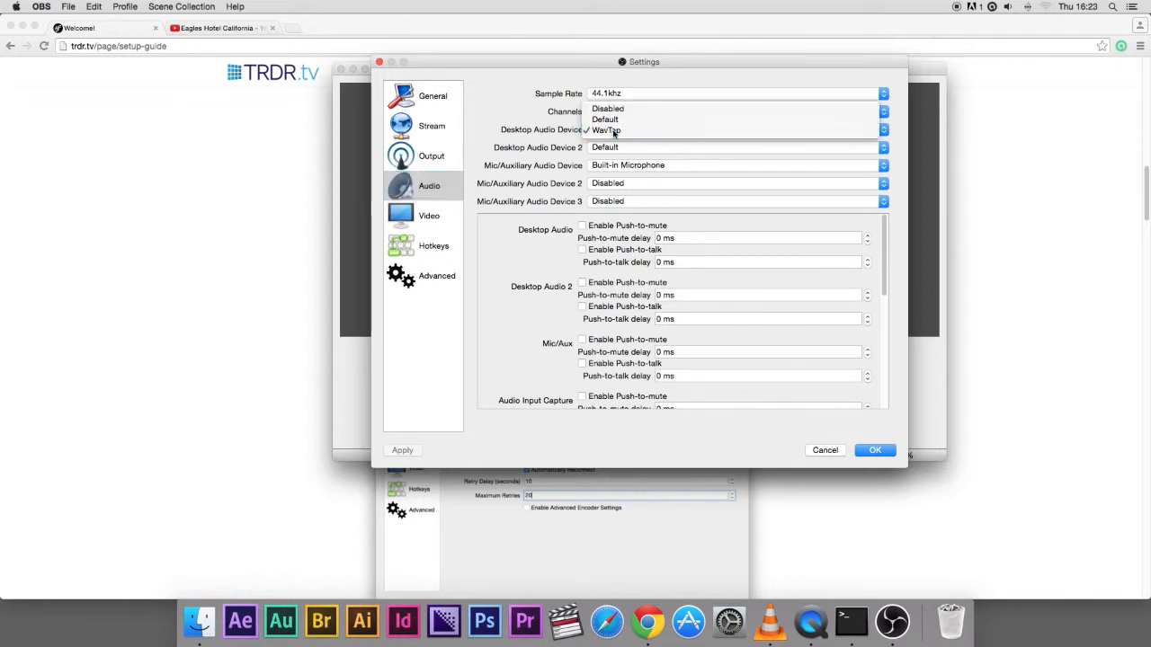
click(614, 132)
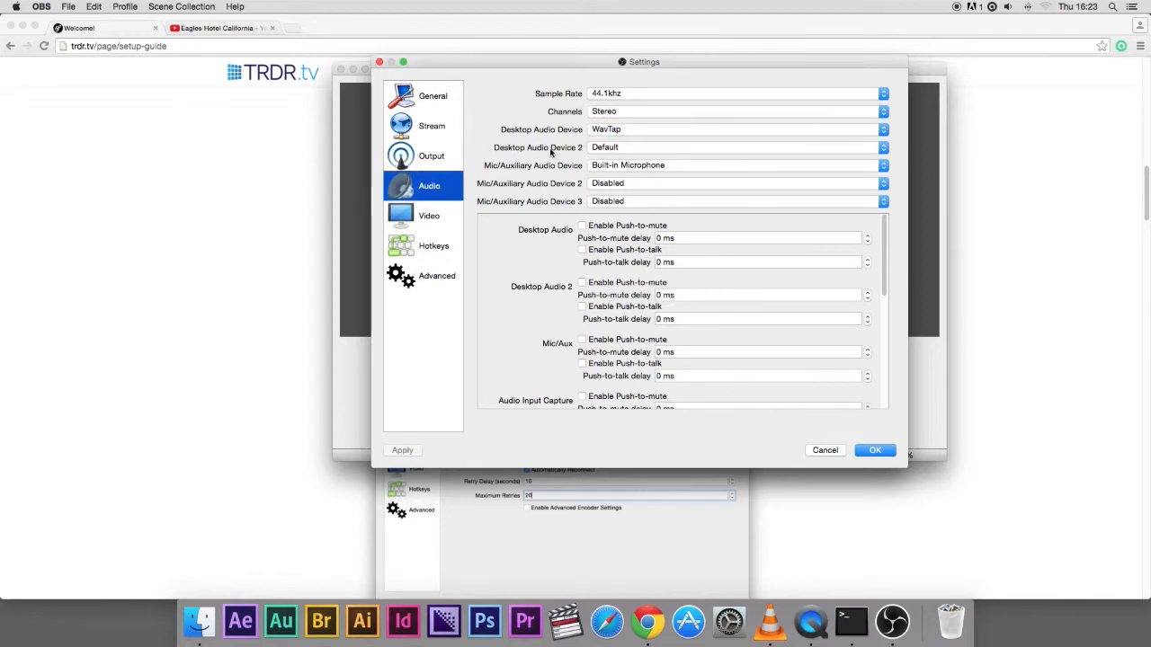
click(604, 148)
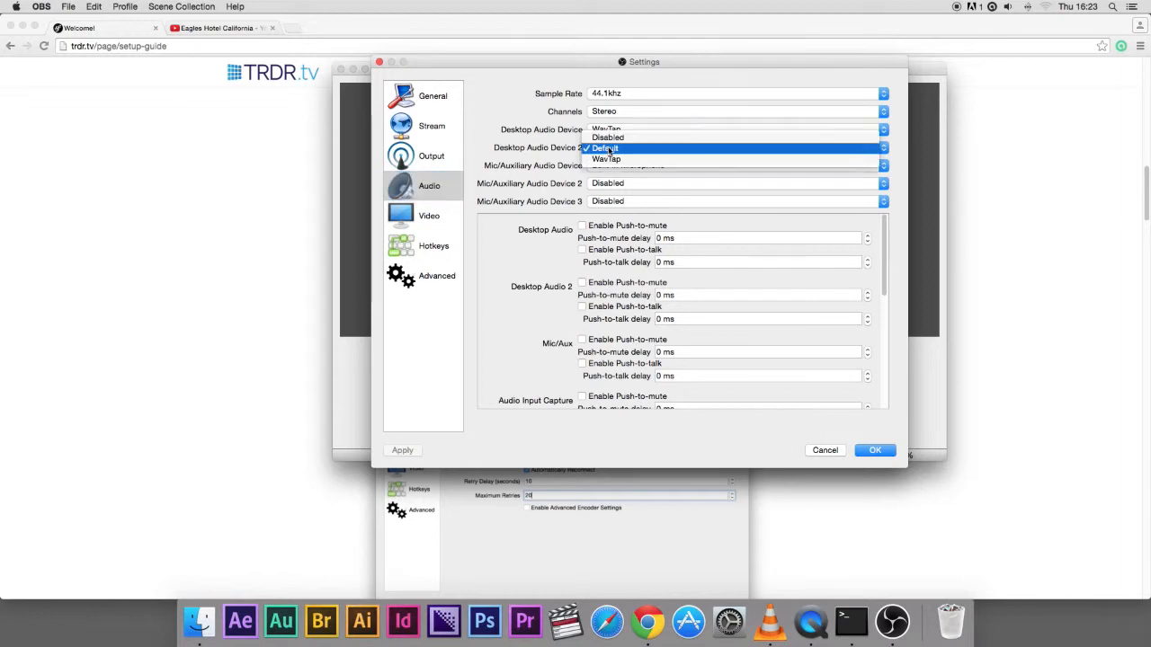
click(609, 149)
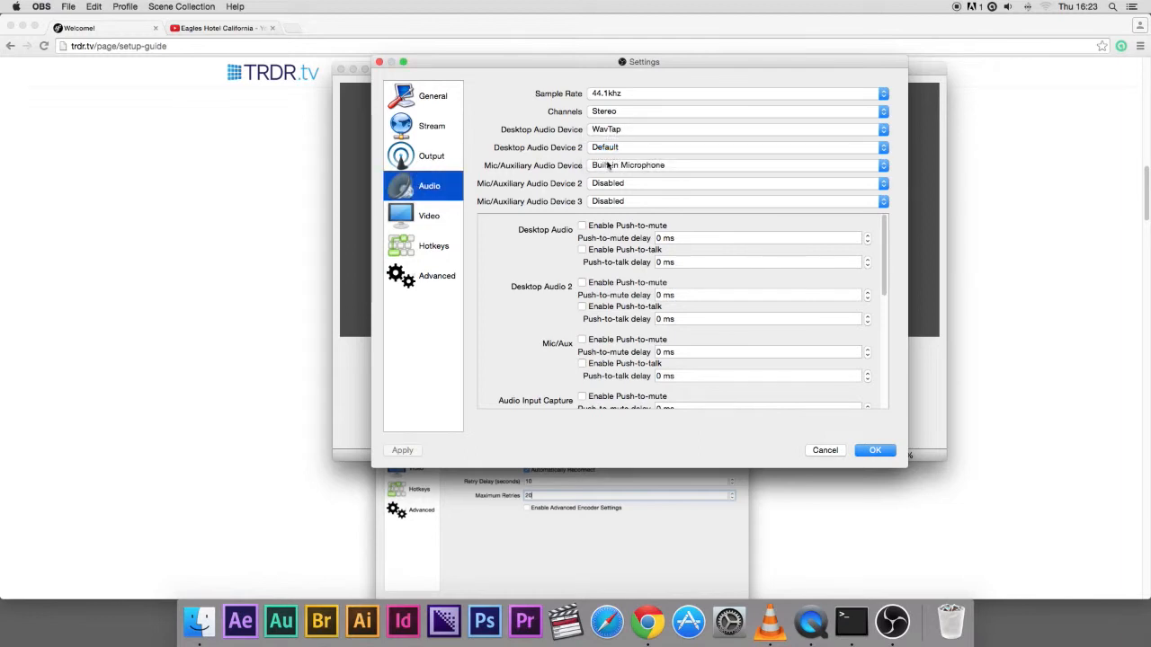
click(615, 167)
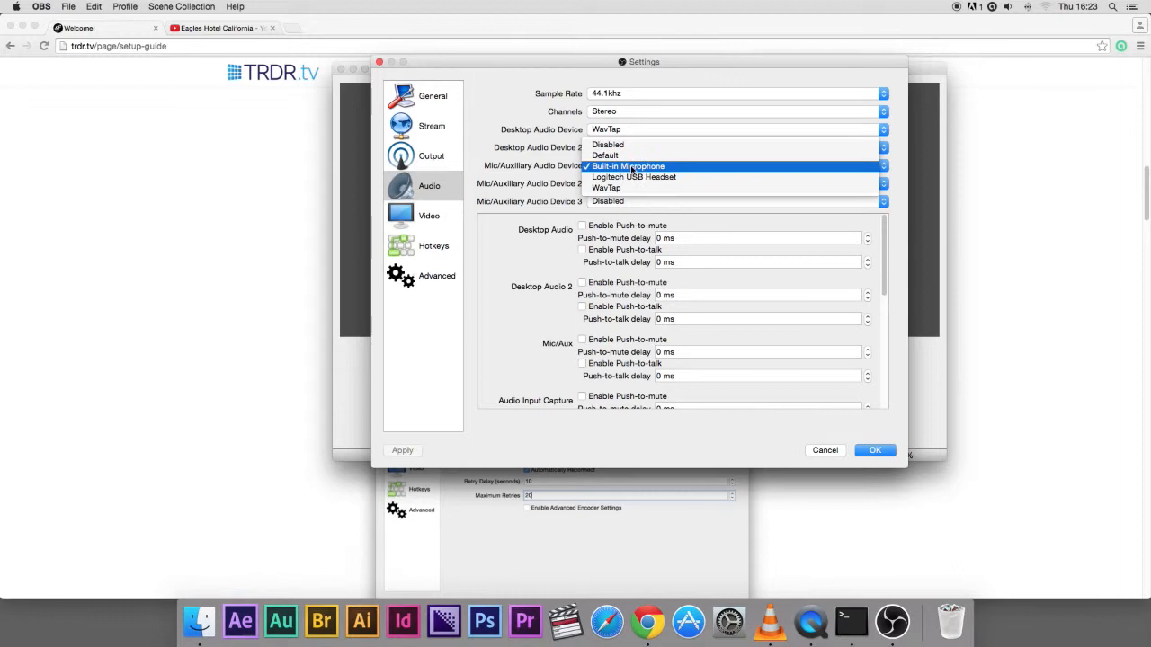
click(644, 167)
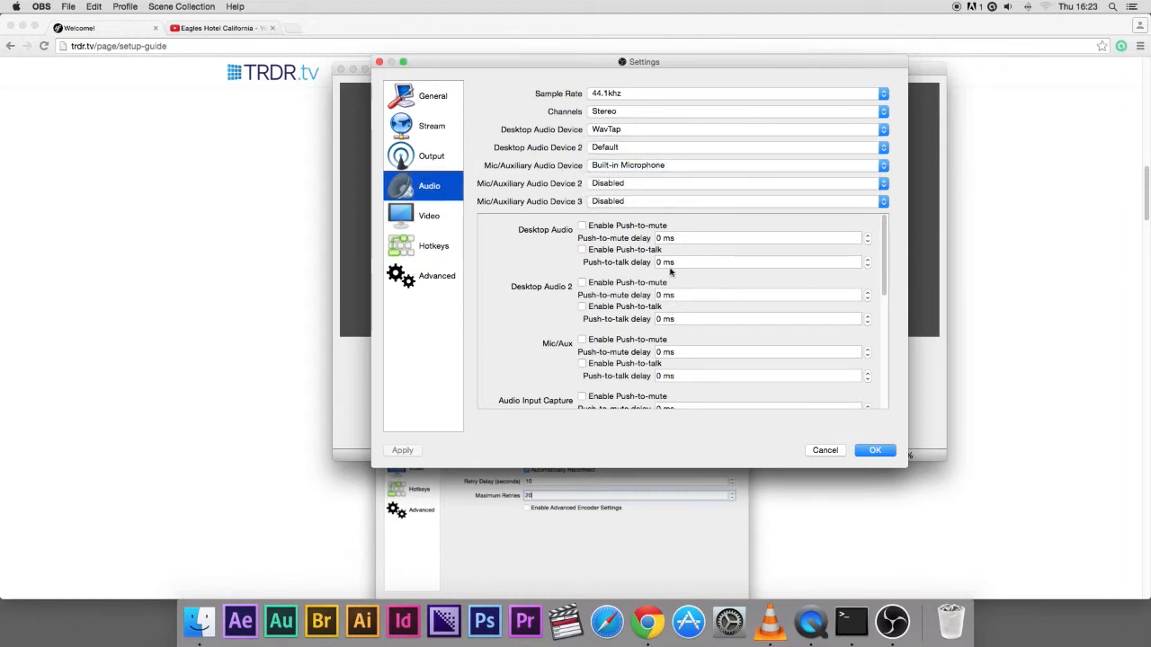
In the Video settings, choose Bilinear (Fastest, but blurry if scaling) as the downscale filter
click(430, 216)
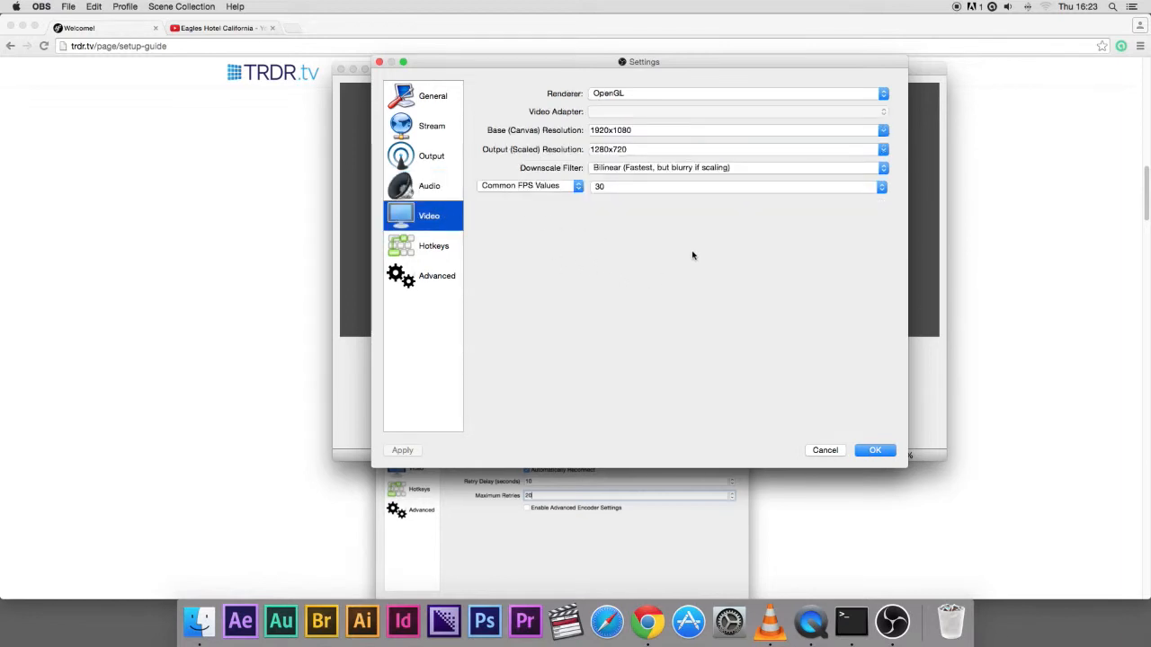
click(673, 171)
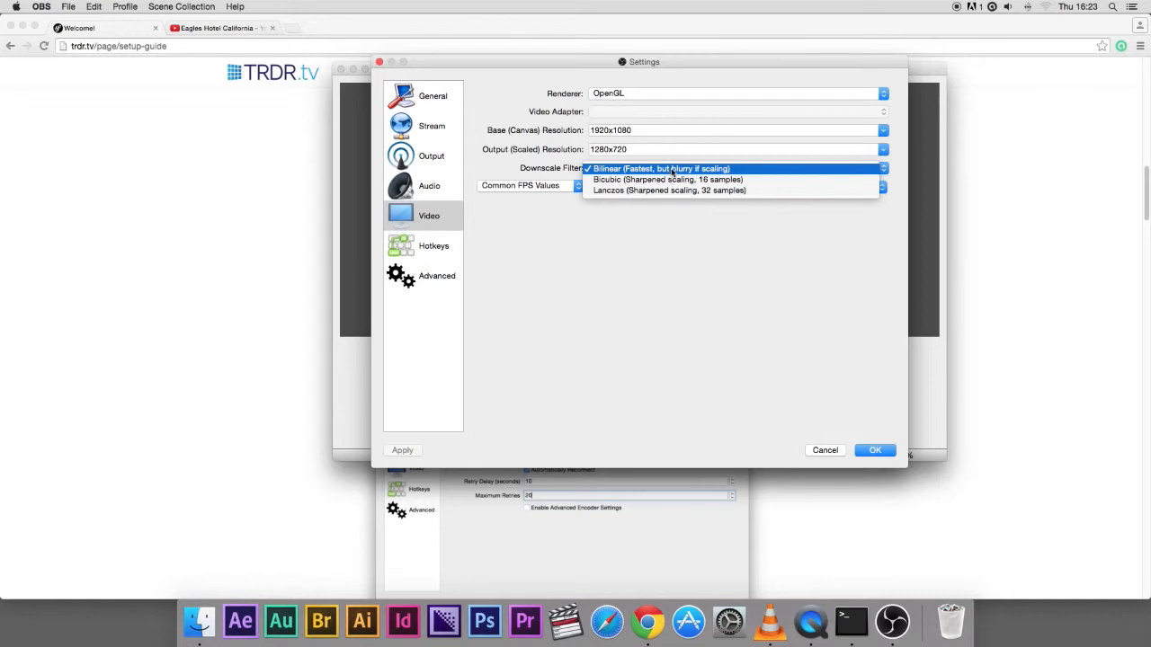
click(671, 169)
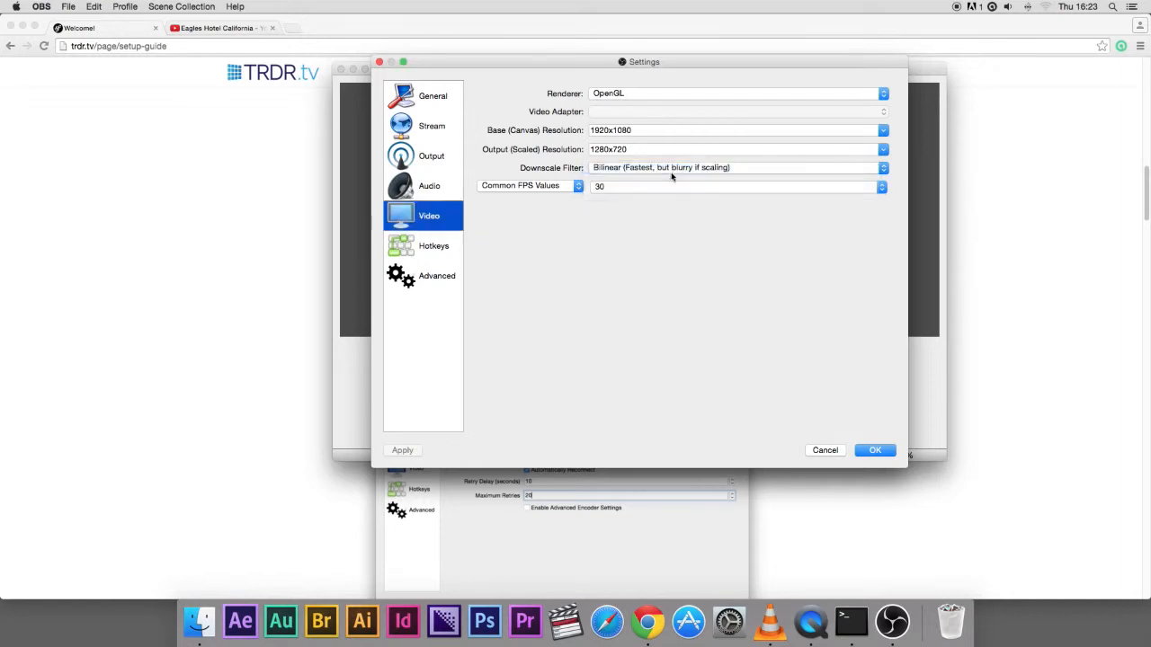
Review the Hotkeys, Advanced, General and Stream settings, then accept and close the settings
click(432, 246)
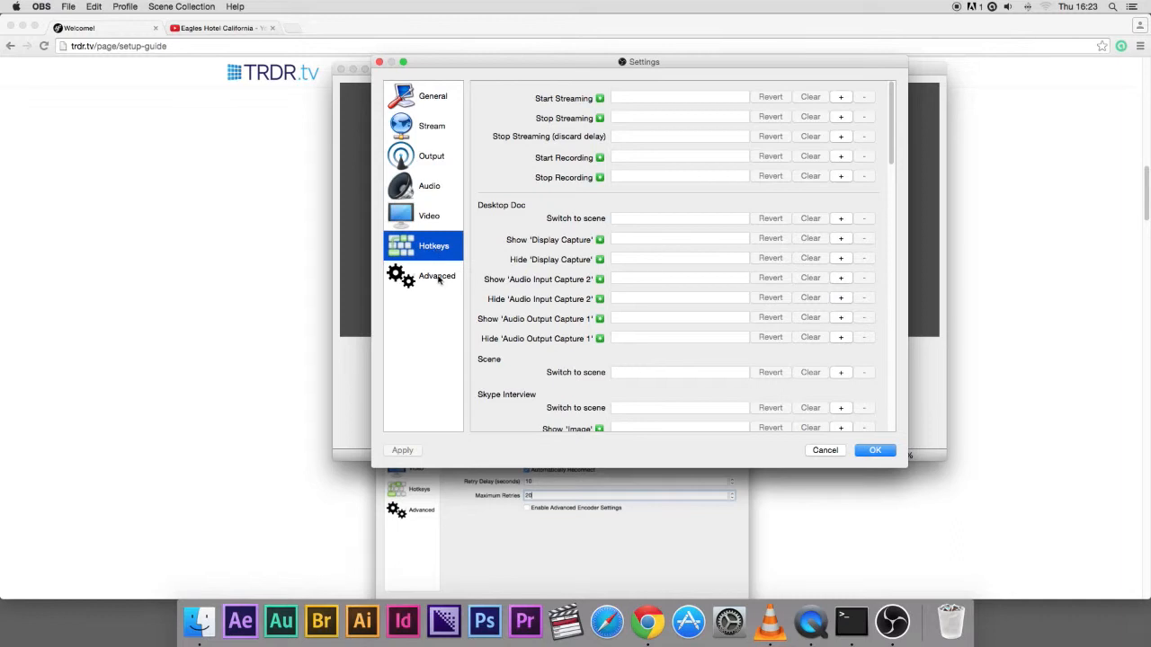
click(440, 280)
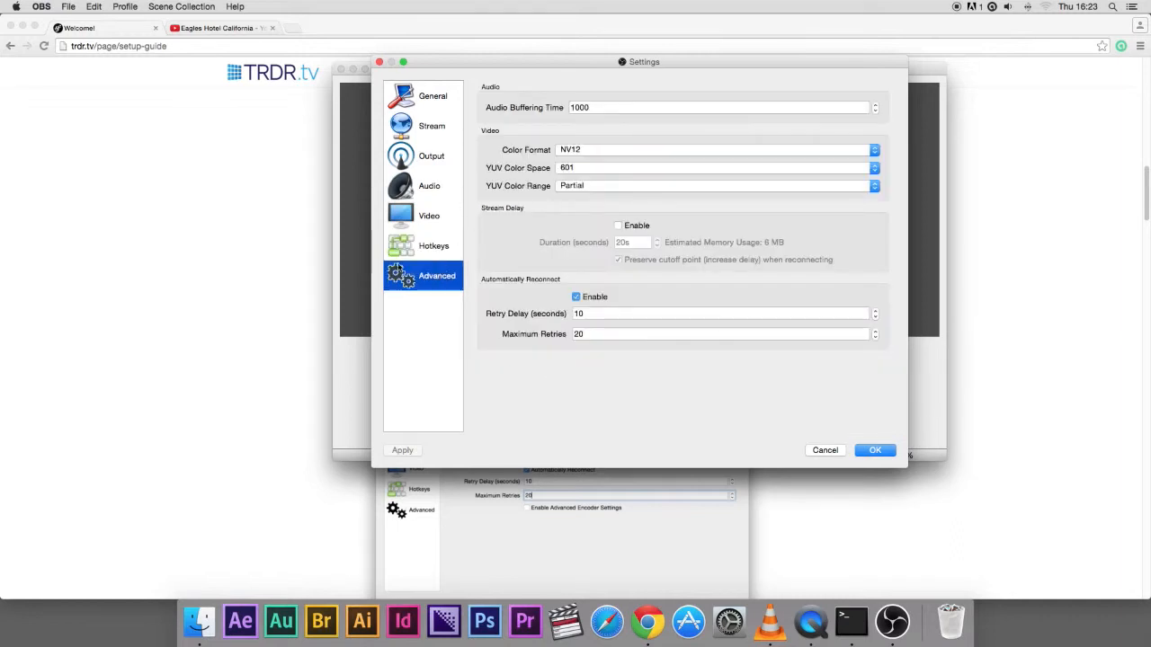
click(441, 99)
click(437, 122)
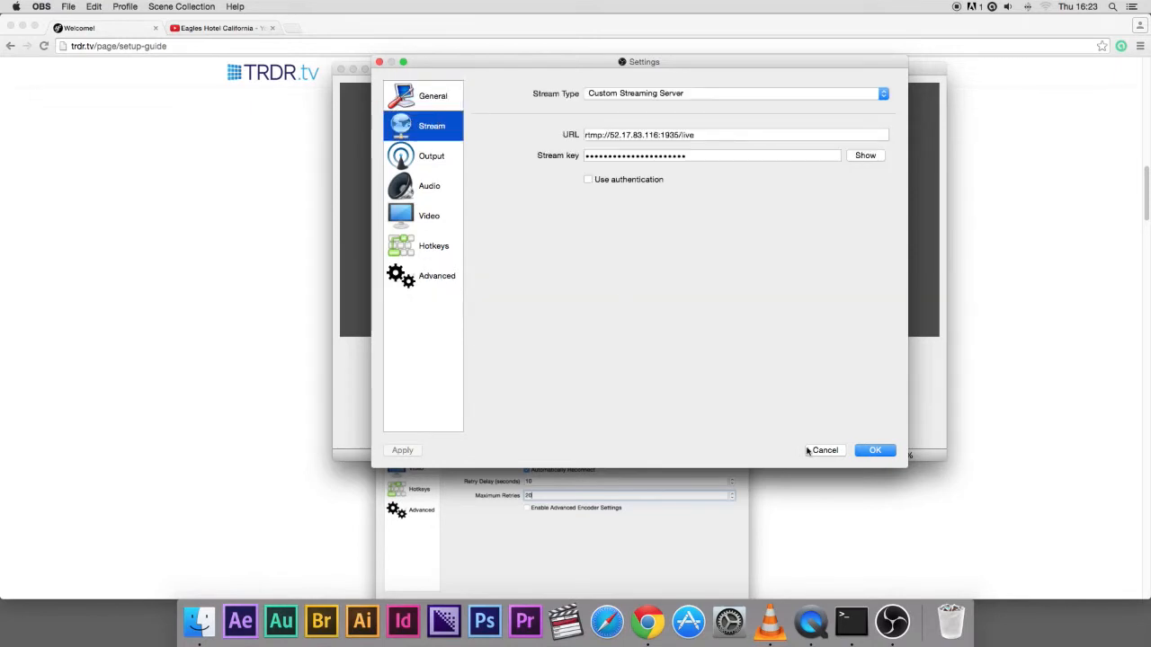
click(876, 451)
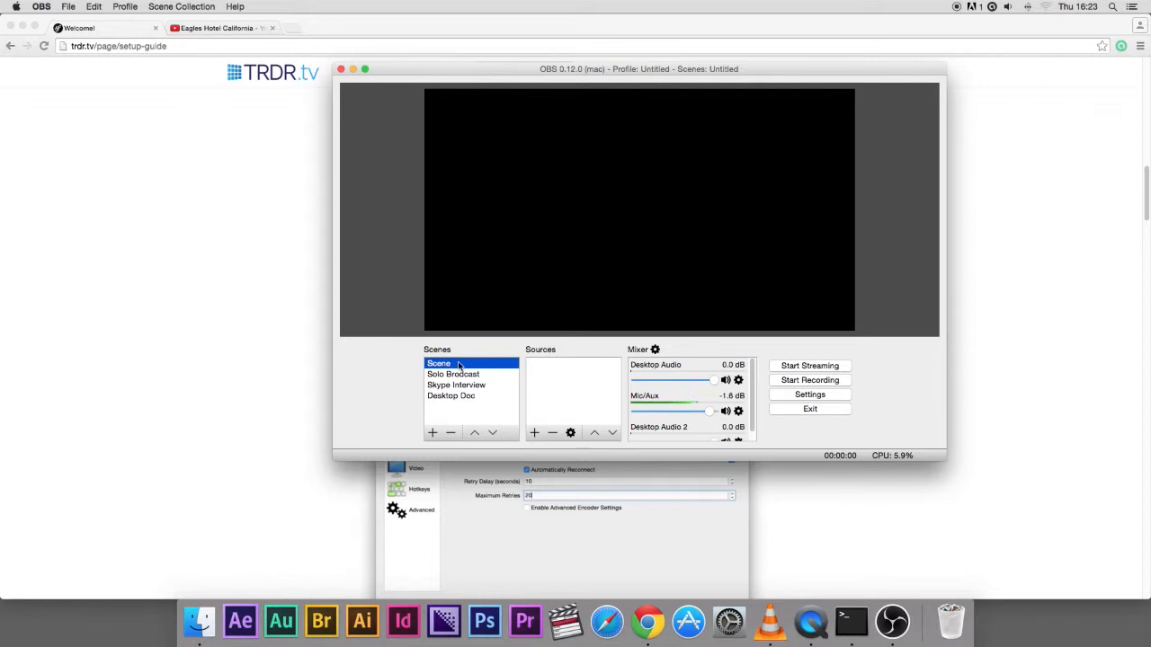
Add a new scene named "Solo broadcast 2"
click(432, 435)
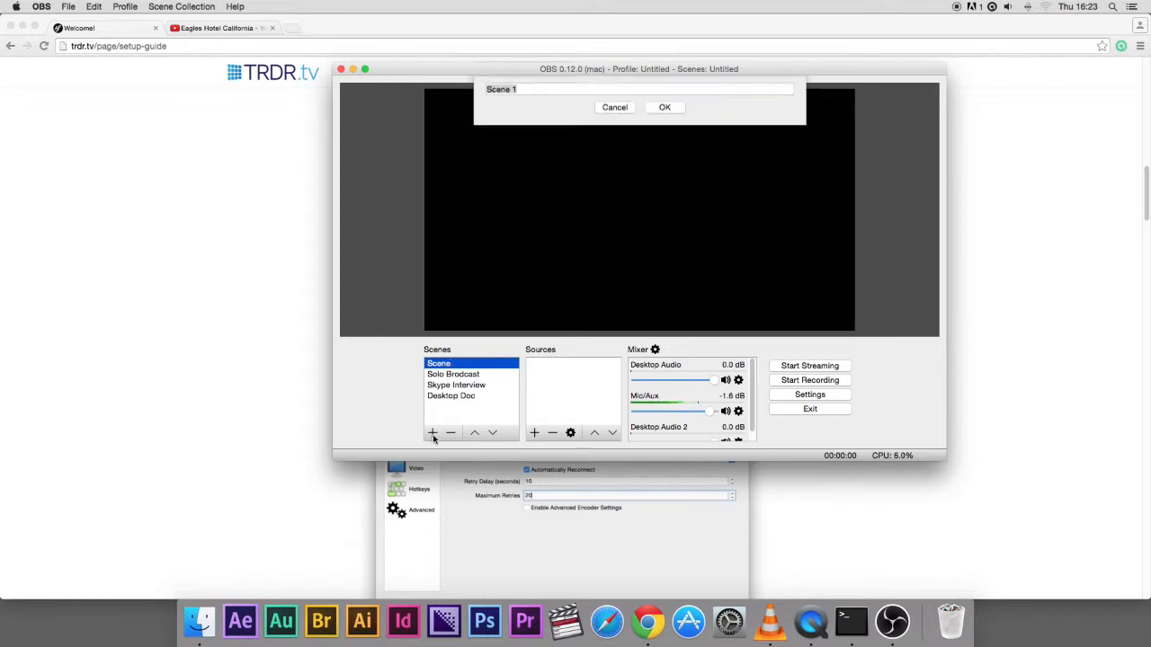
text(skype)
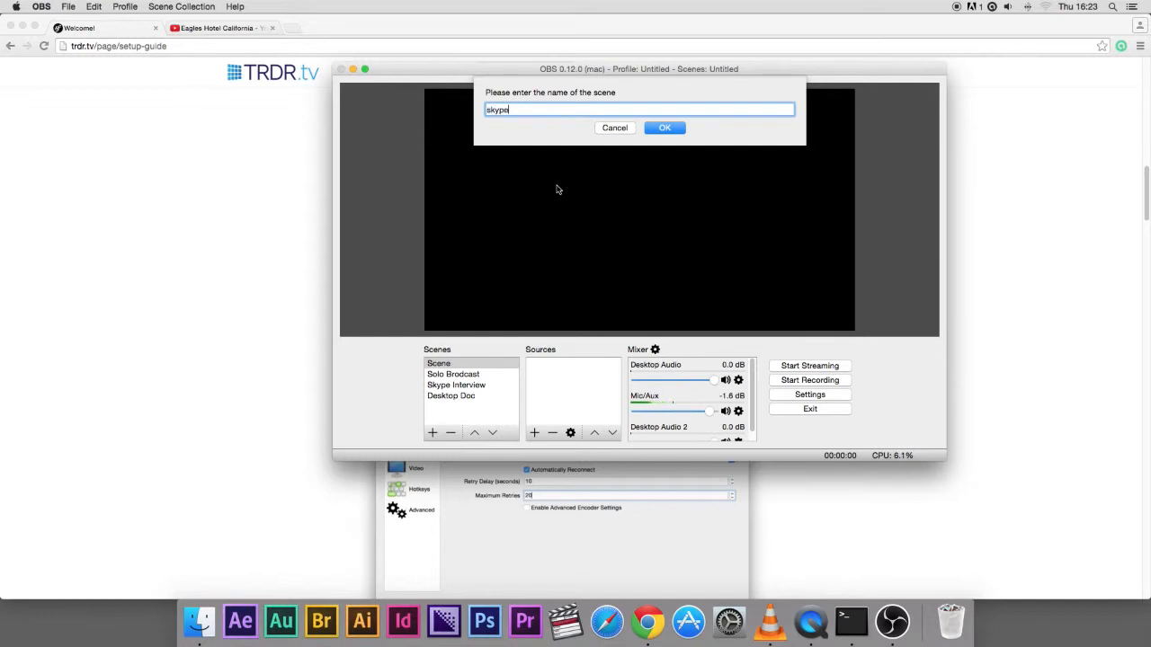
key(BackSpace)
key(BackSpace)
key(BackSpace)
text(Solo broadcast 2)
click(664, 129)
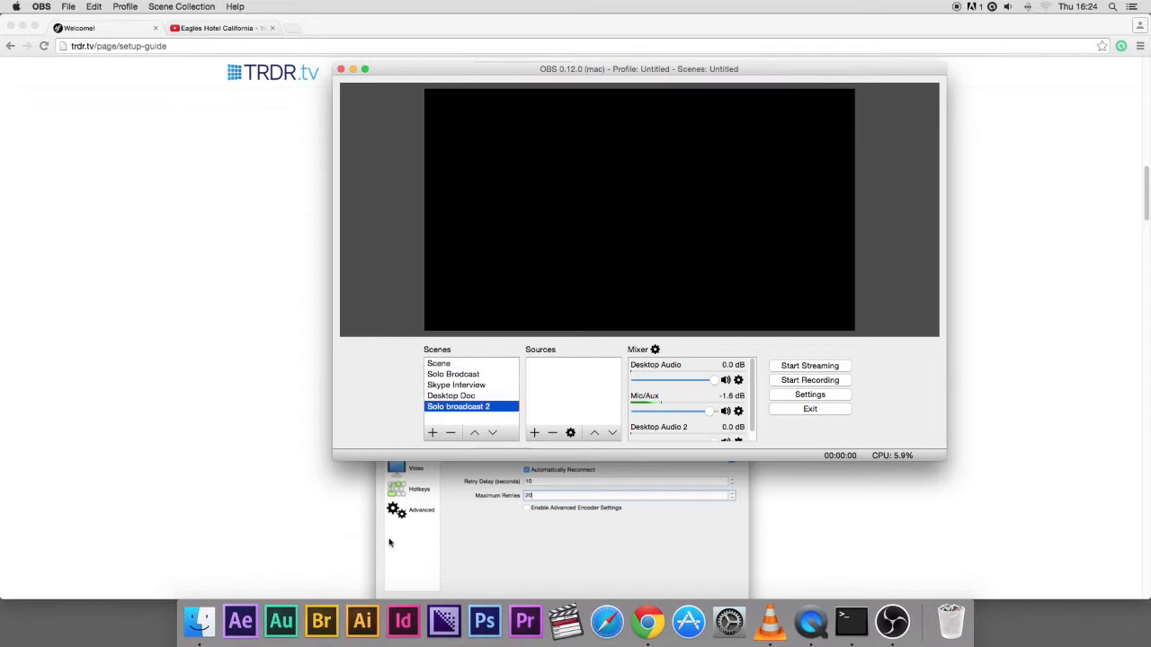
Add a new image source using Wall Street.jpg to the scene and enlarge and position it to fill the canvas
click(534, 433)
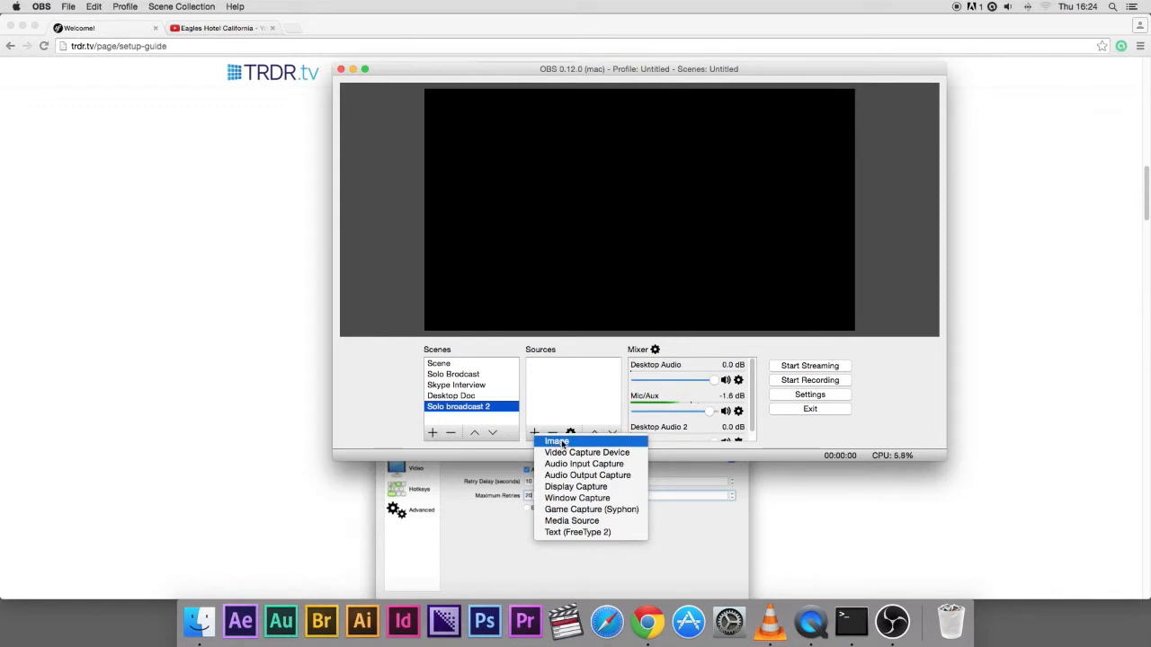
click(557, 442)
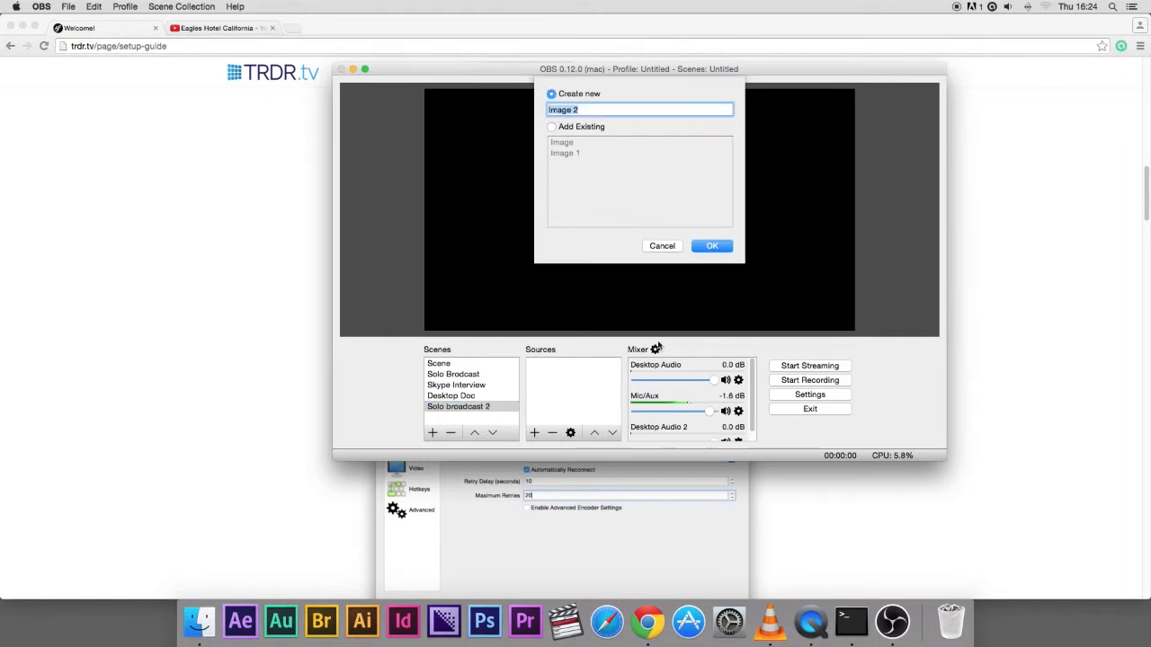
click(713, 247)
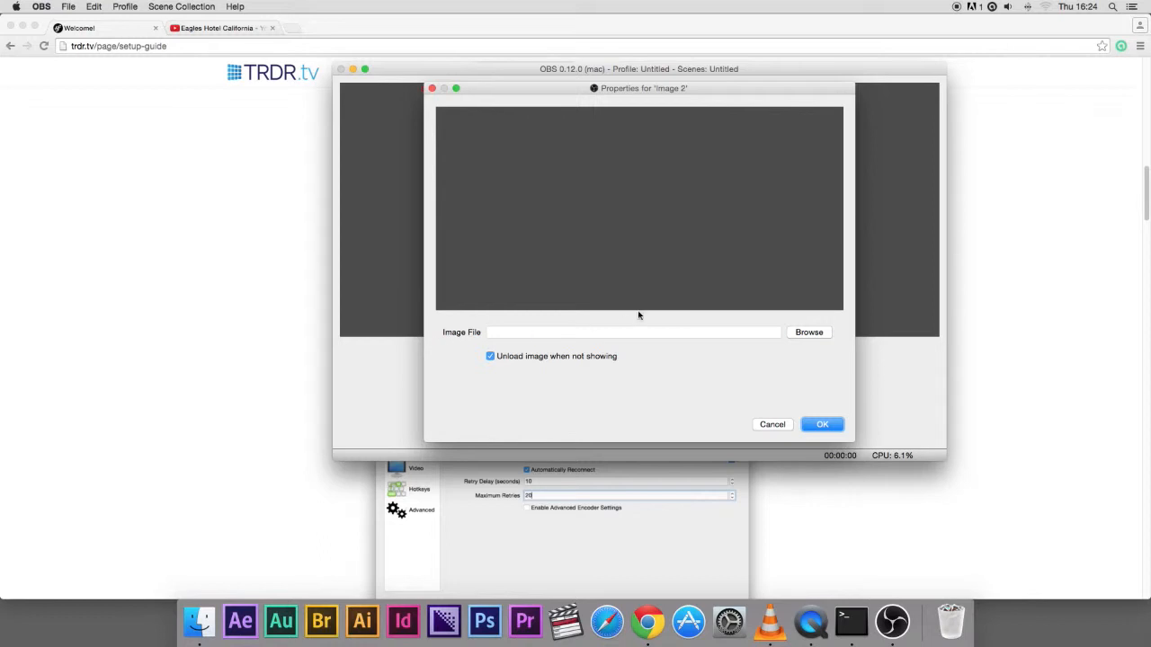
click(811, 332)
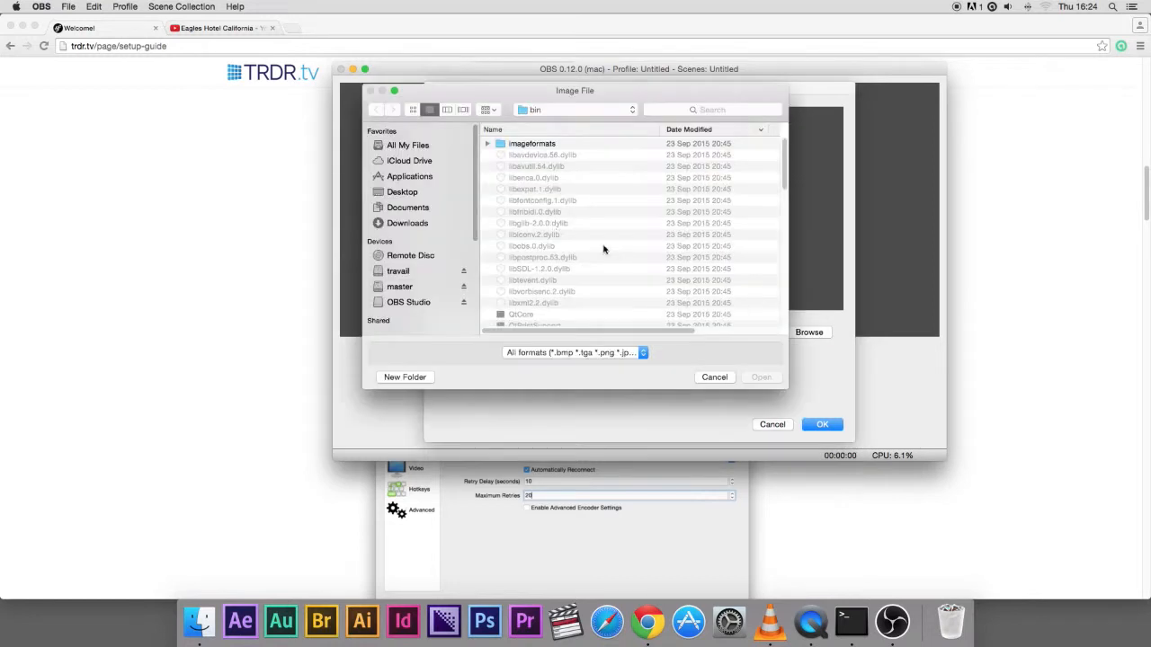
click(423, 145)
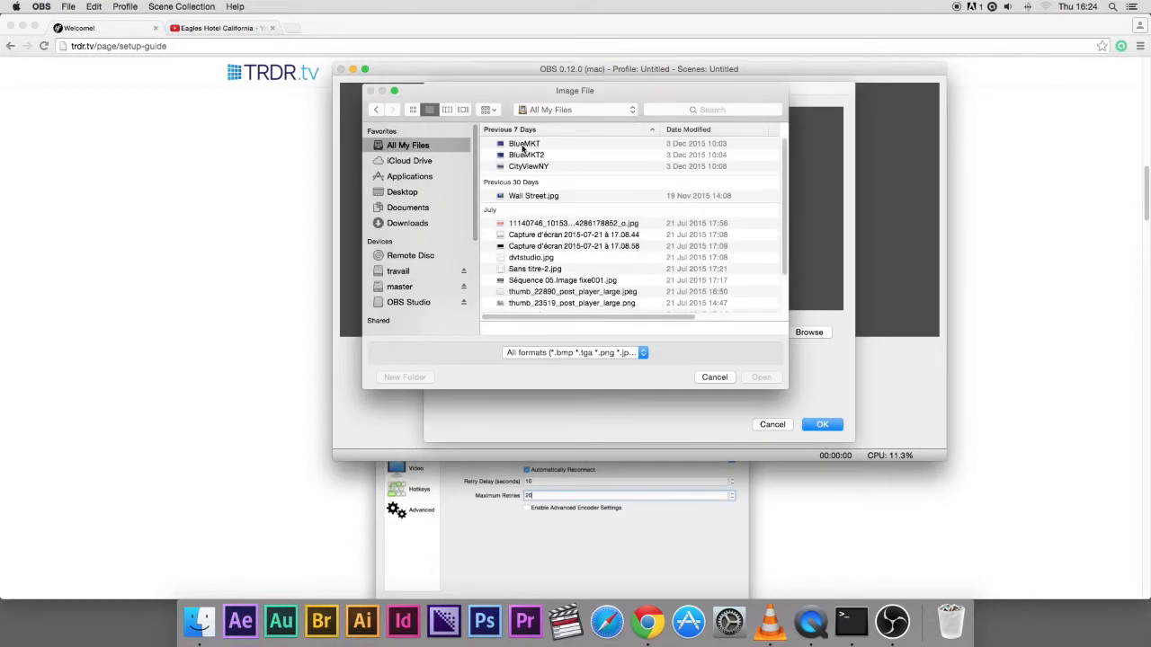
click(537, 198)
double_click(537, 198)
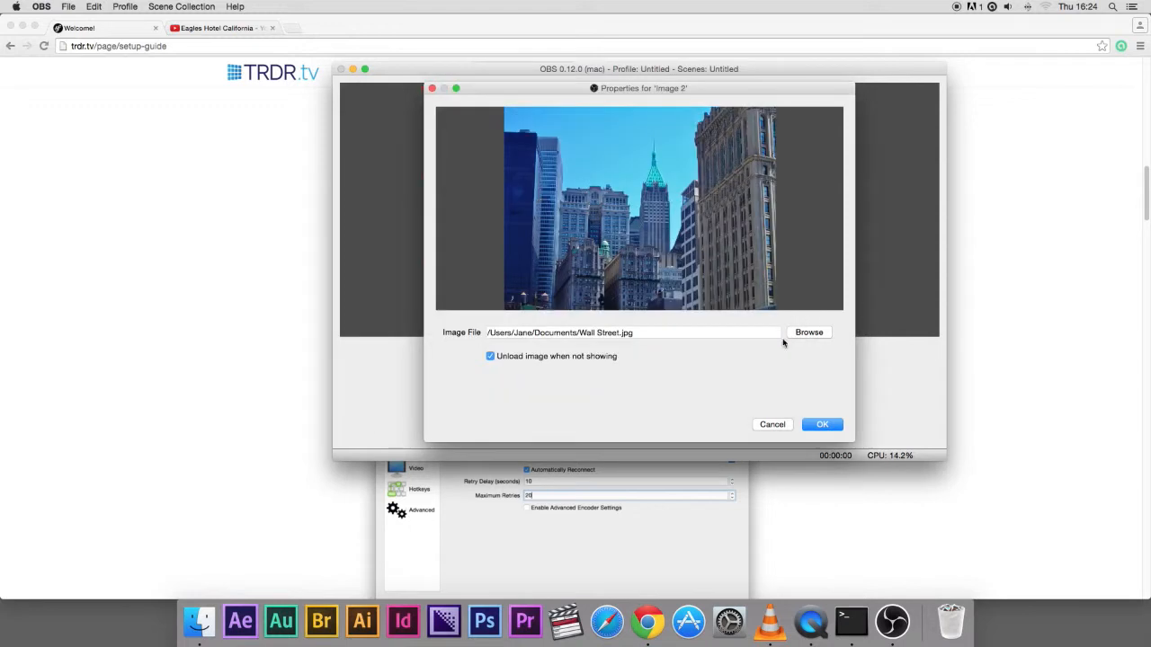
click(820, 426)
drag(656, 264, 854, 334)
drag(723, 302, 693, 214)
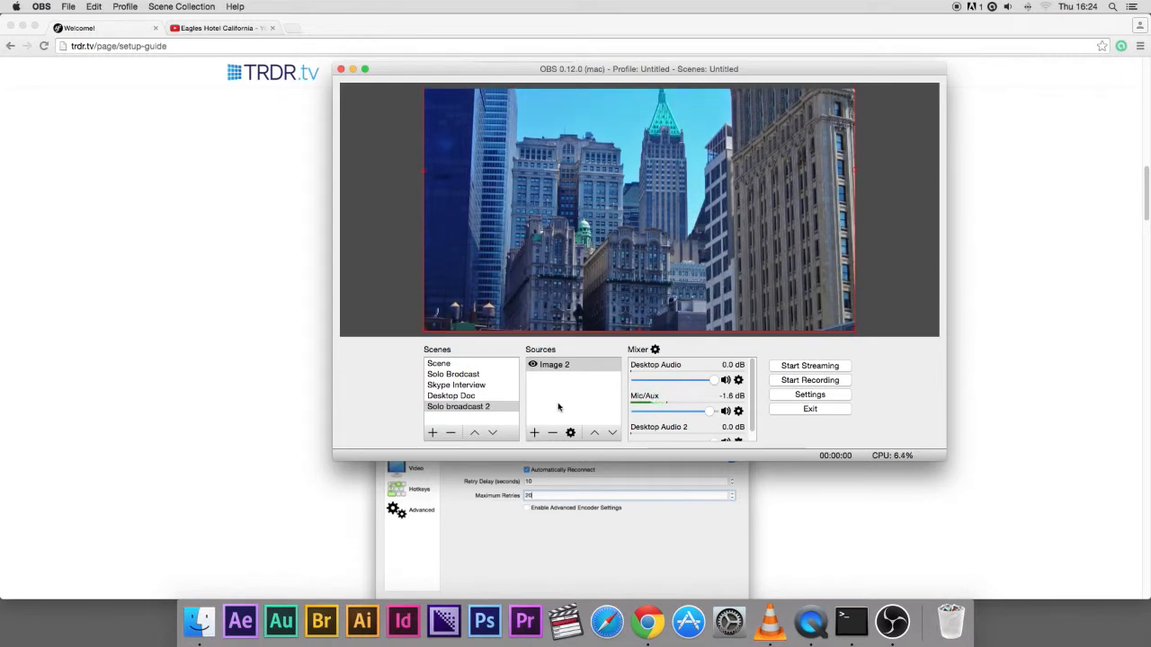
Add a new video capture source using FaceTime HD Camera (Built-in) and place it at the canvas's bottom centre
click(534, 433)
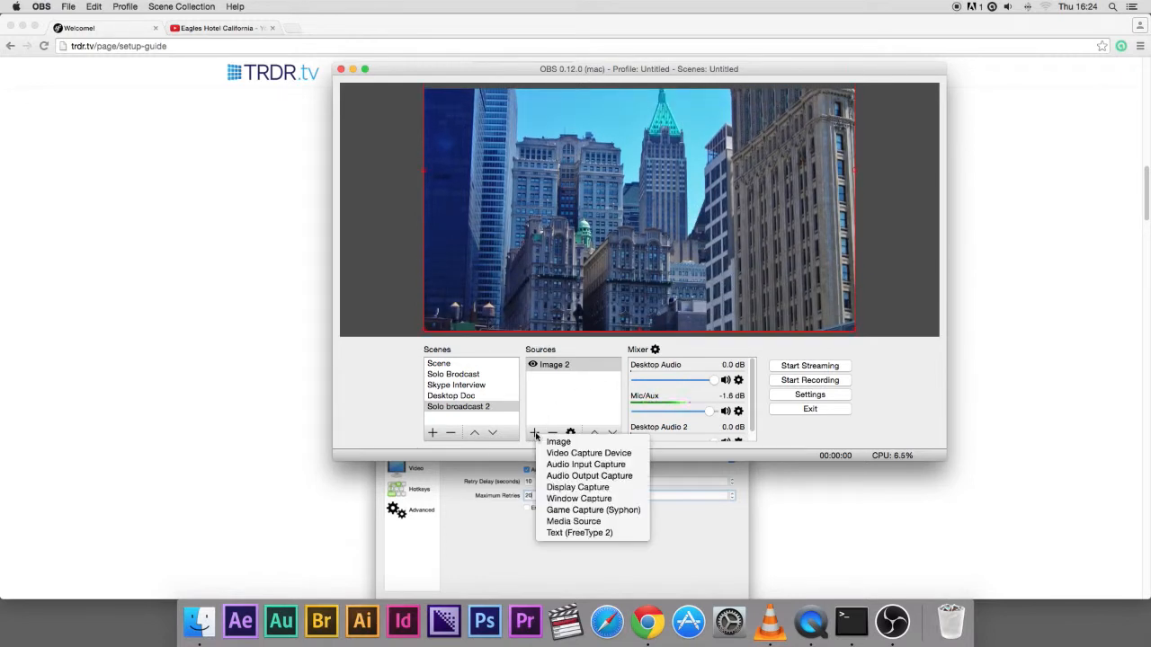
click(592, 457)
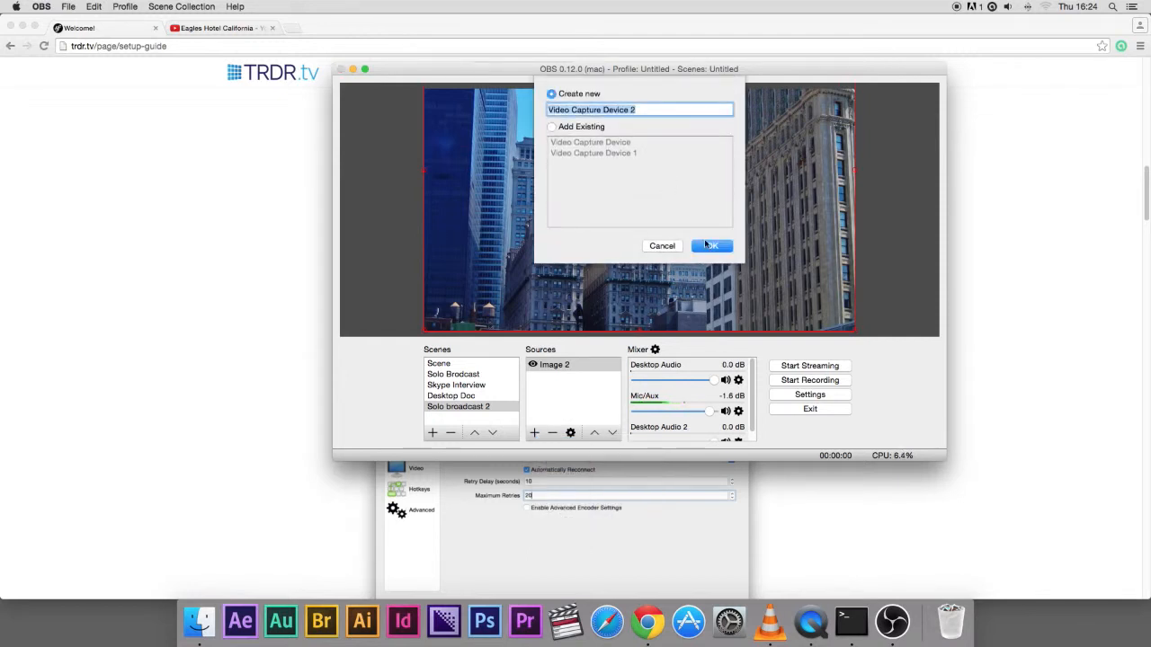
click(712, 246)
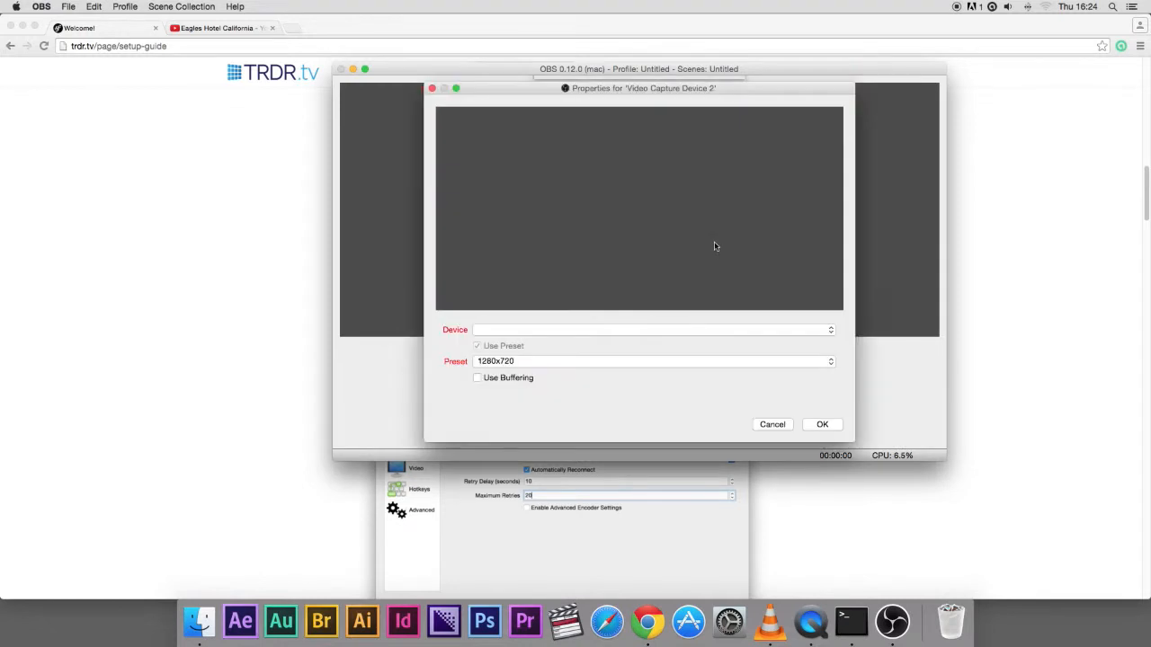
click(539, 331)
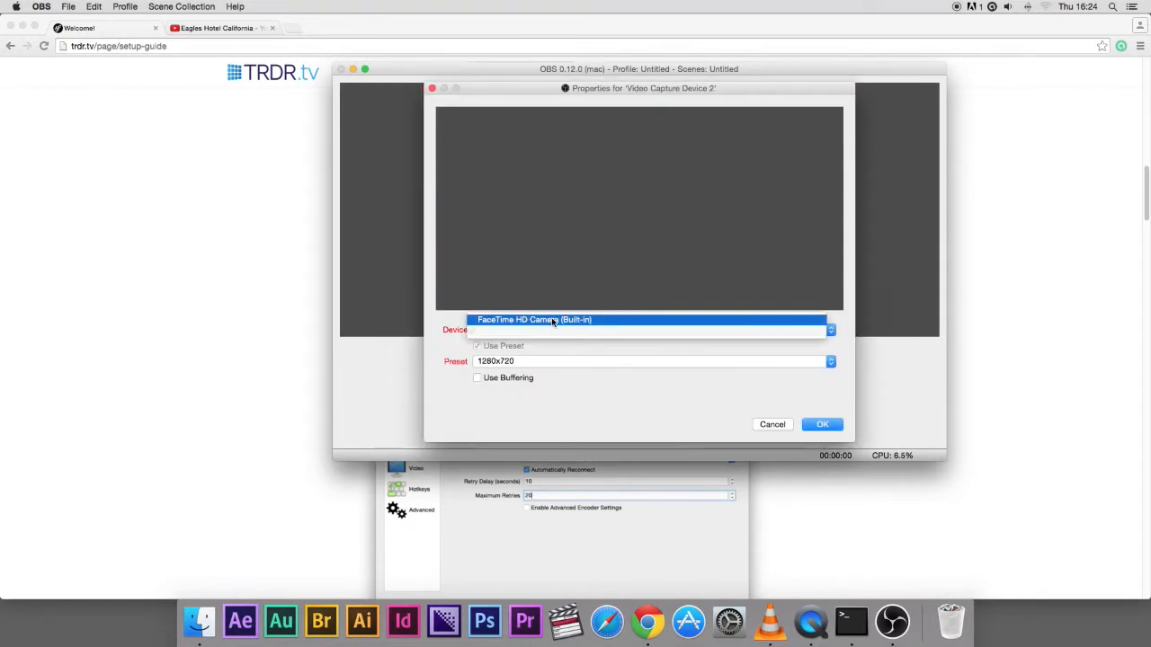
click(562, 321)
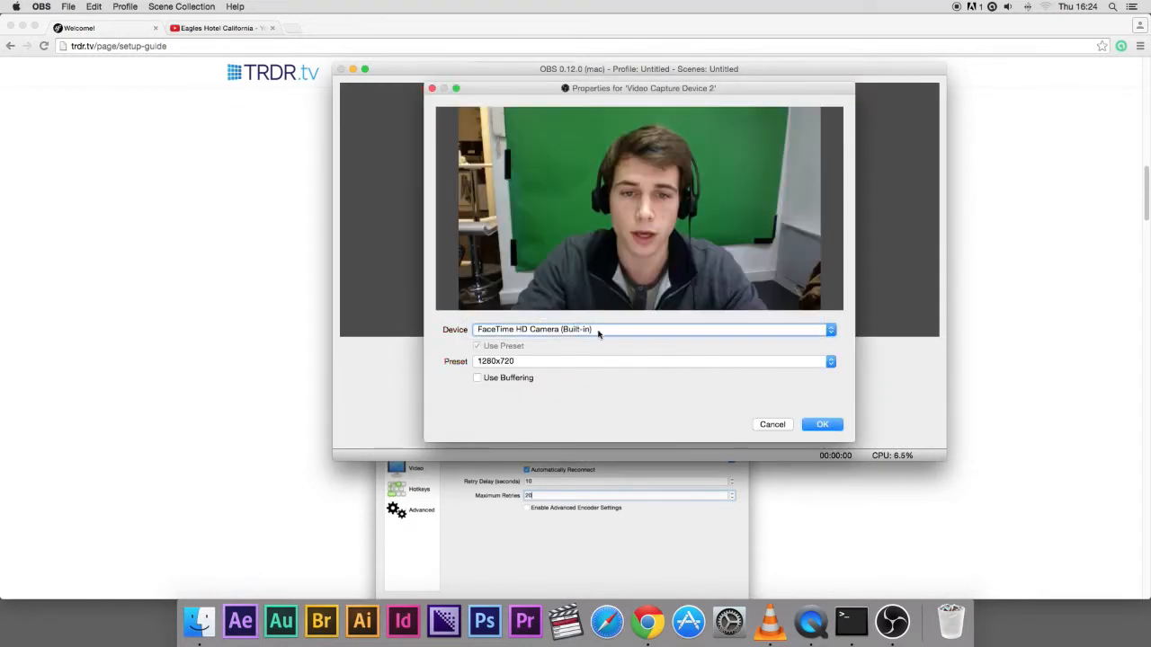
click(824, 427)
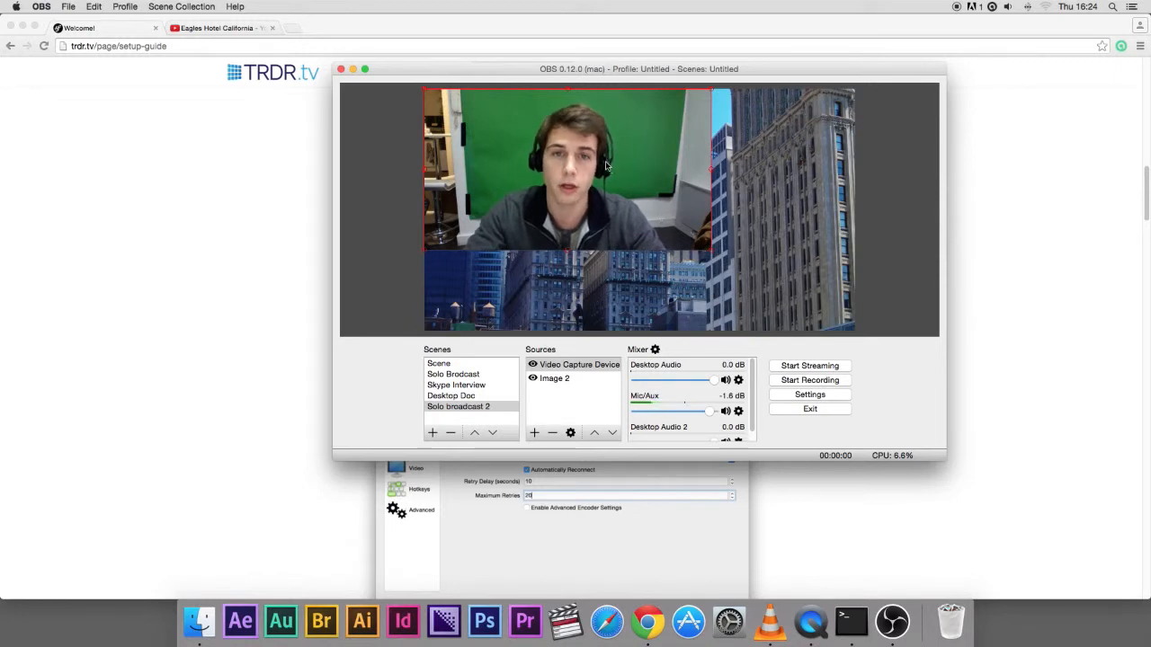
drag(605, 165, 677, 247)
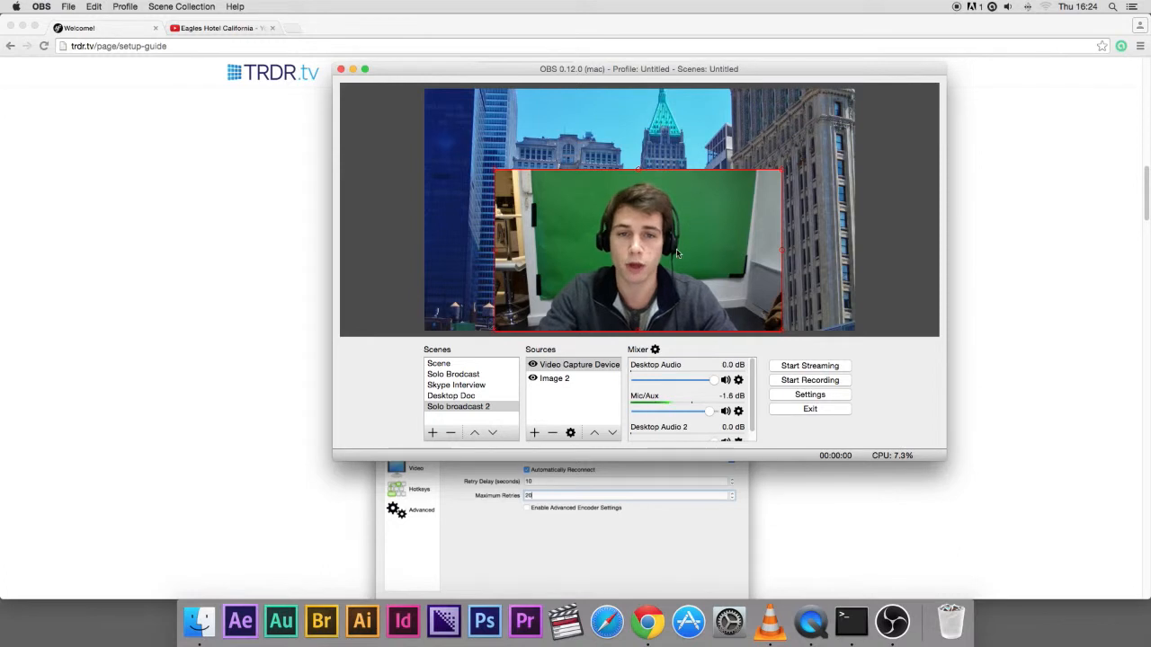
Add a Chroma Key effect filter to the video capture source
right_click(563, 368)
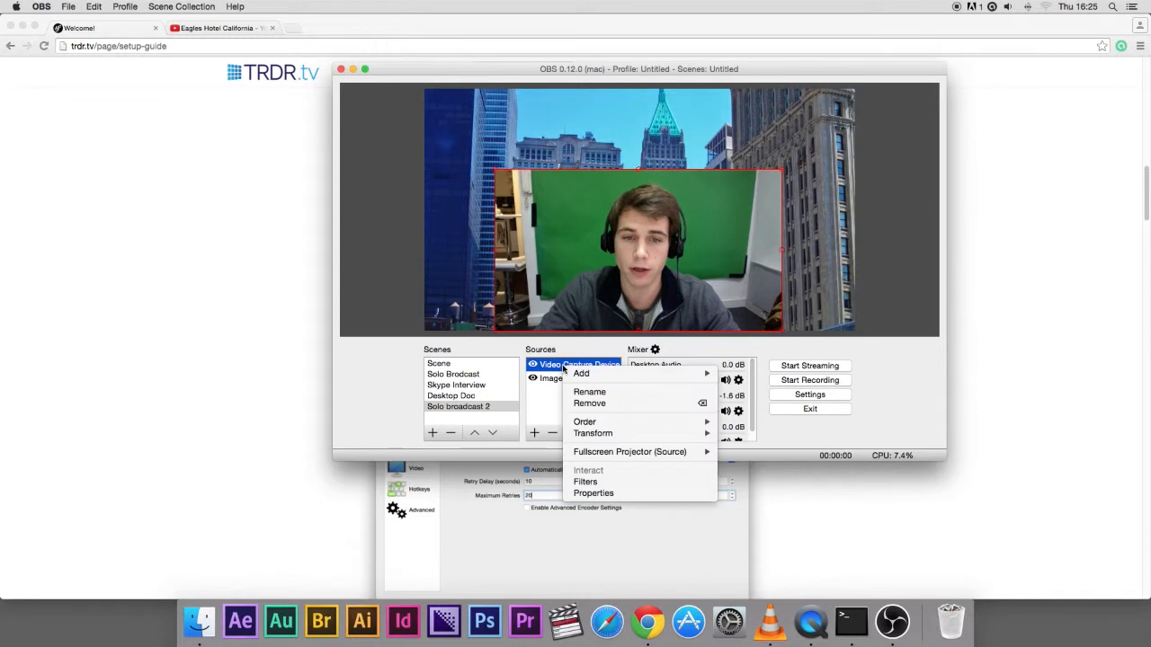
click(590, 485)
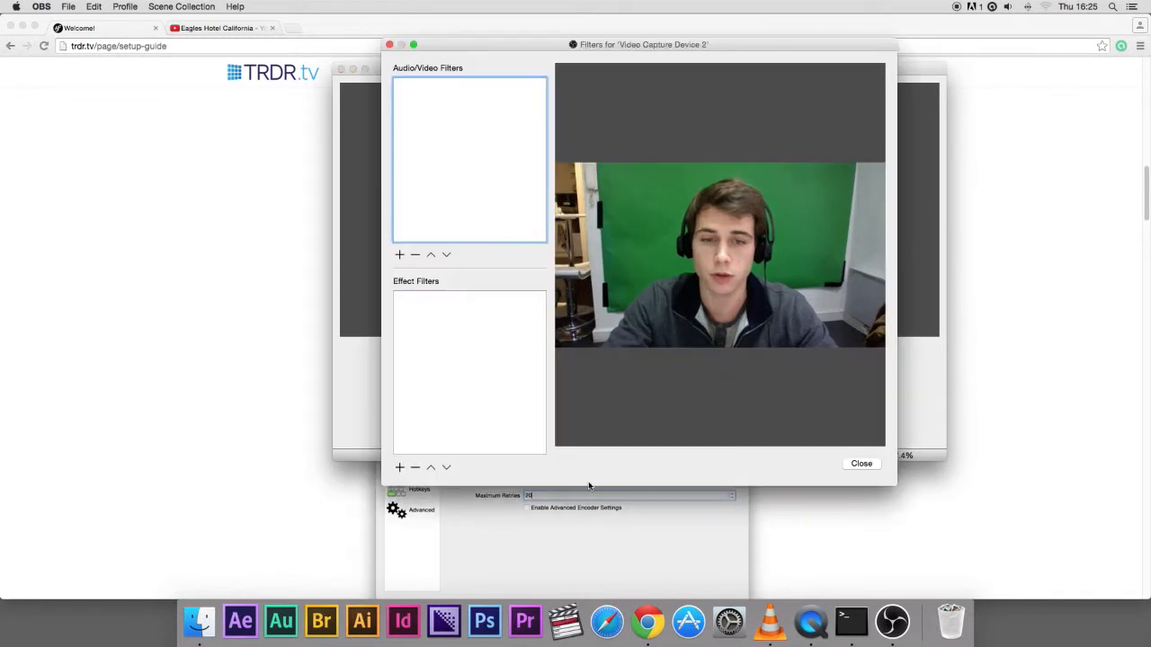
click(401, 467)
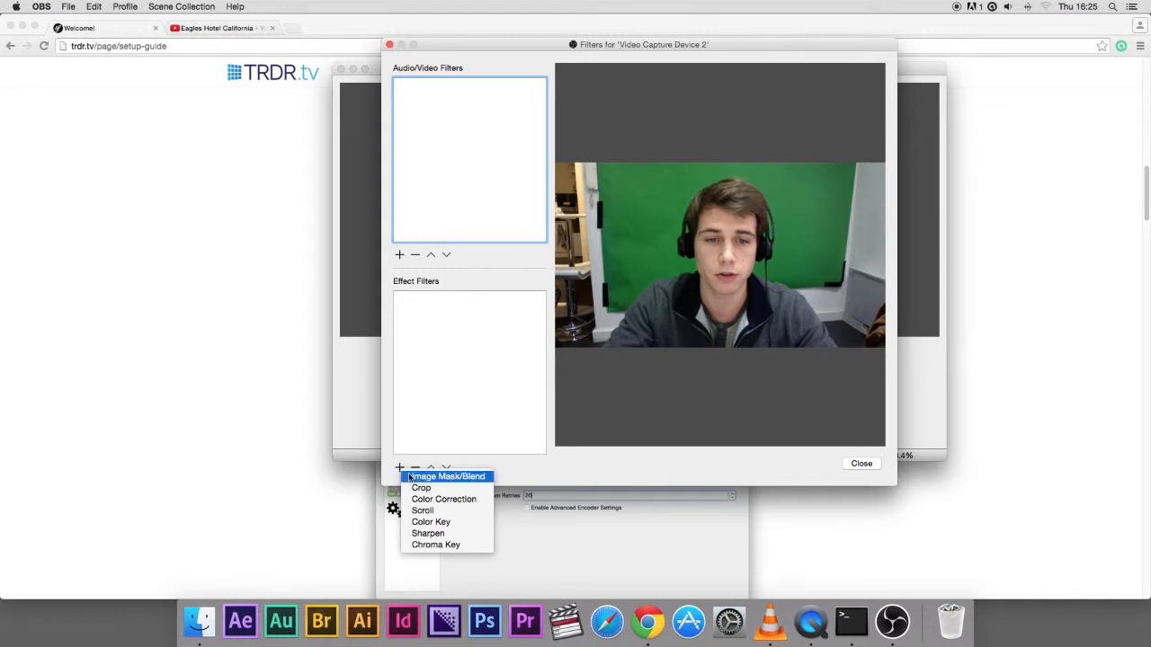
click(432, 545)
click(671, 103)
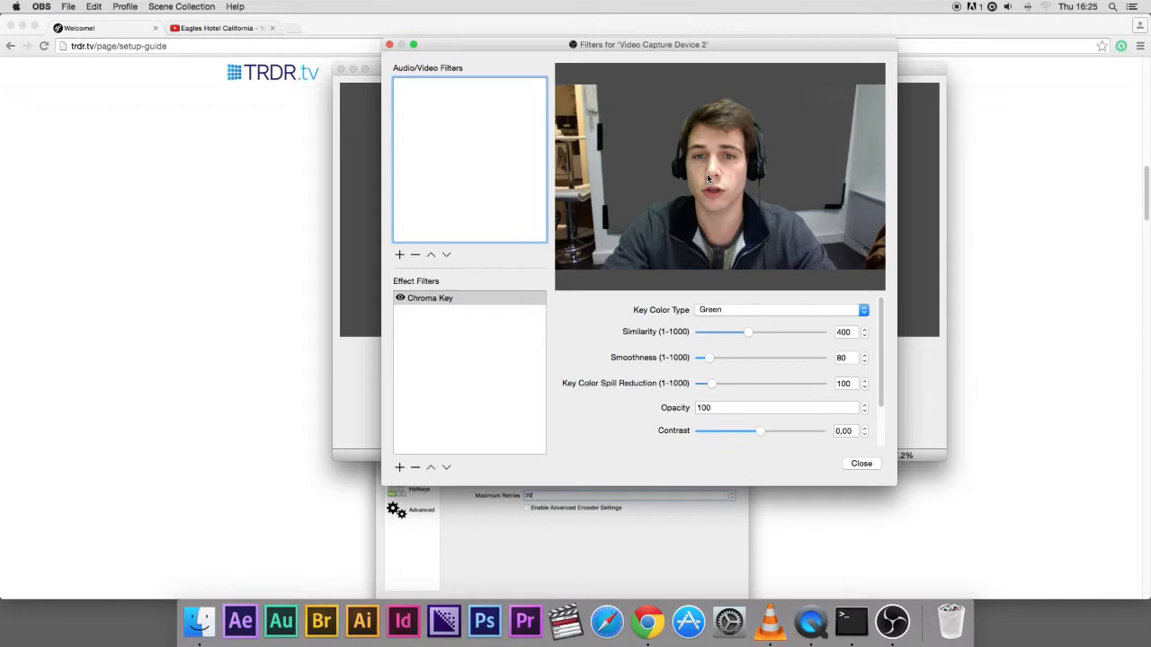
Try Blue and Magenta as the chroma key colour type and return it to Green
click(744, 310)
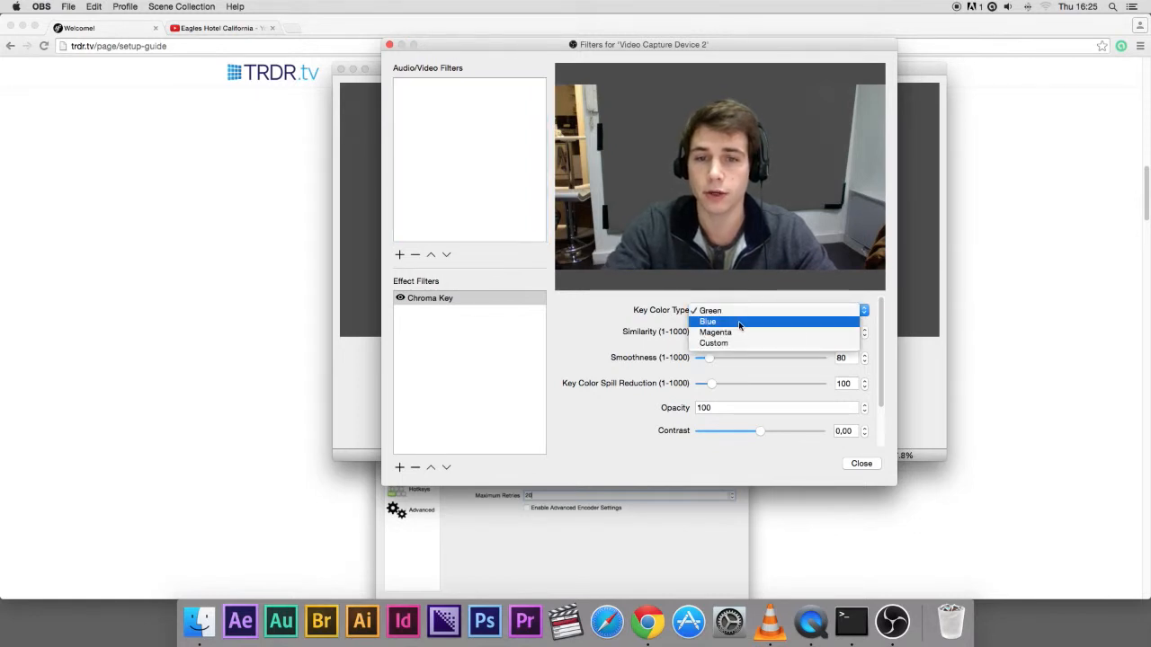
click(739, 322)
click(736, 311)
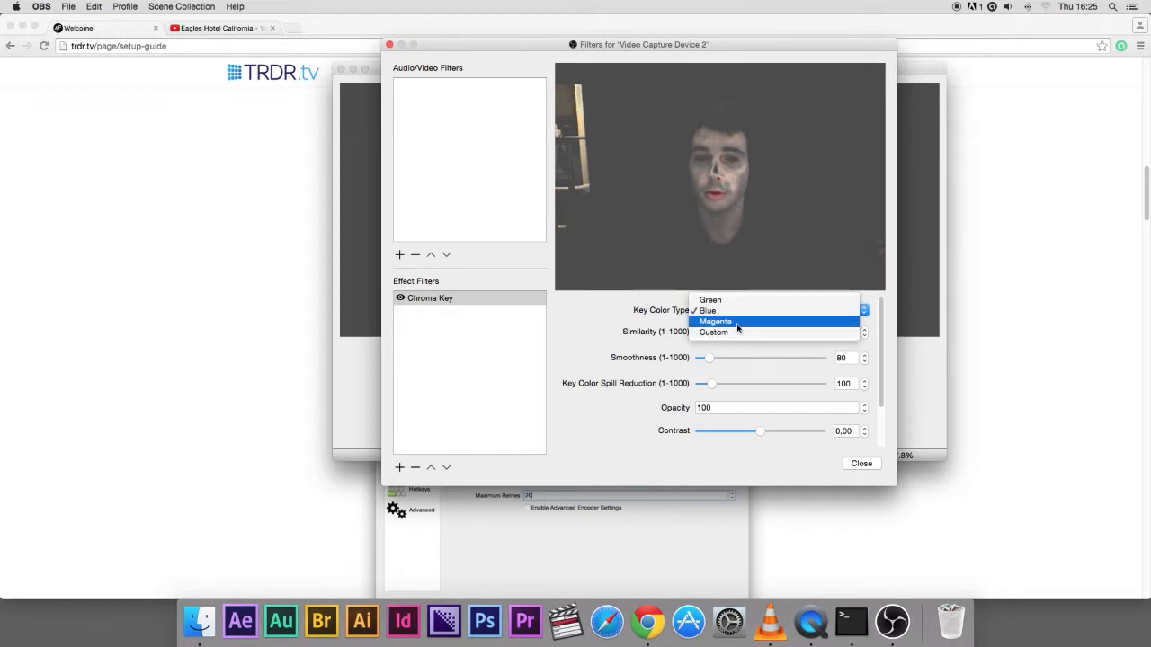
click(737, 328)
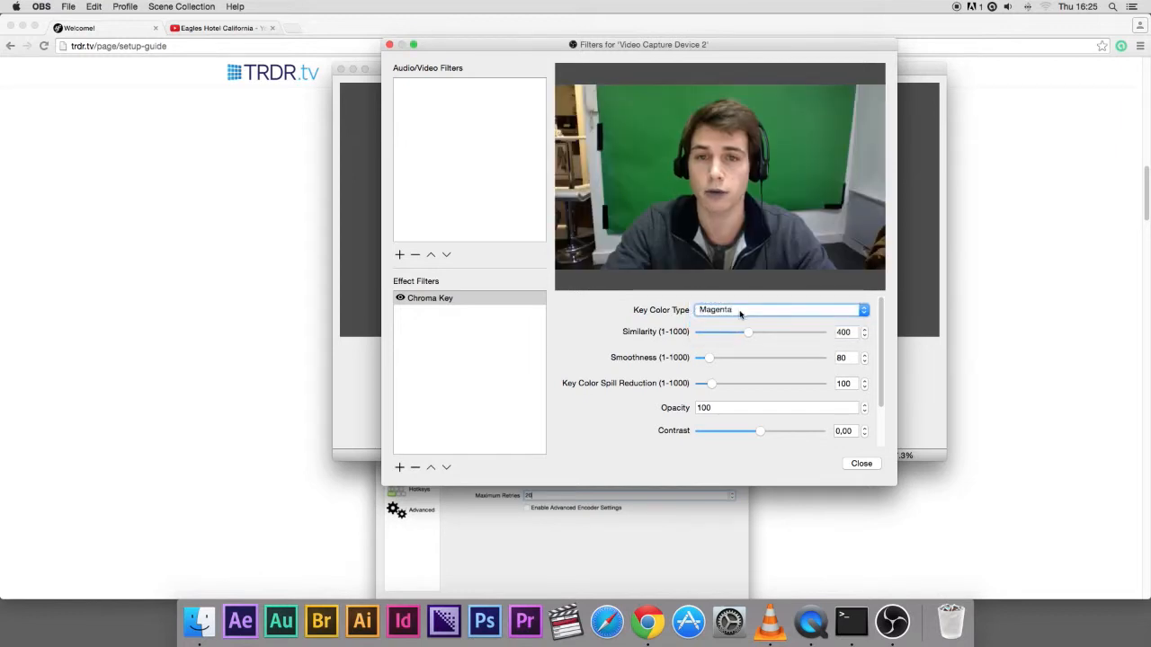
click(737, 310)
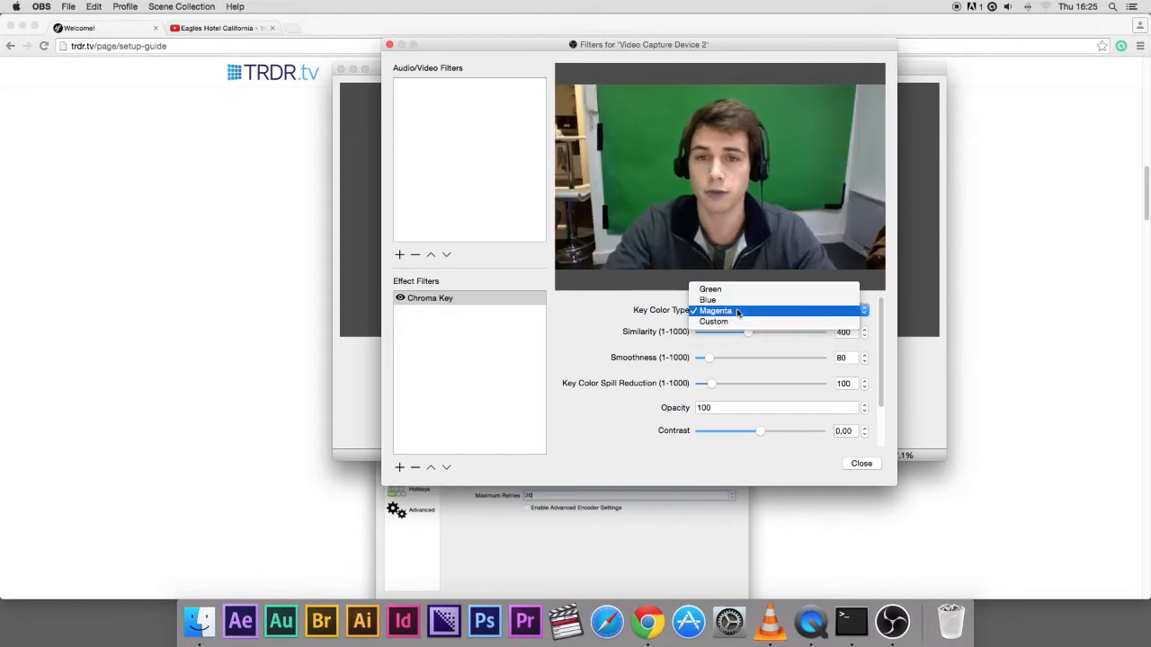
click(735, 288)
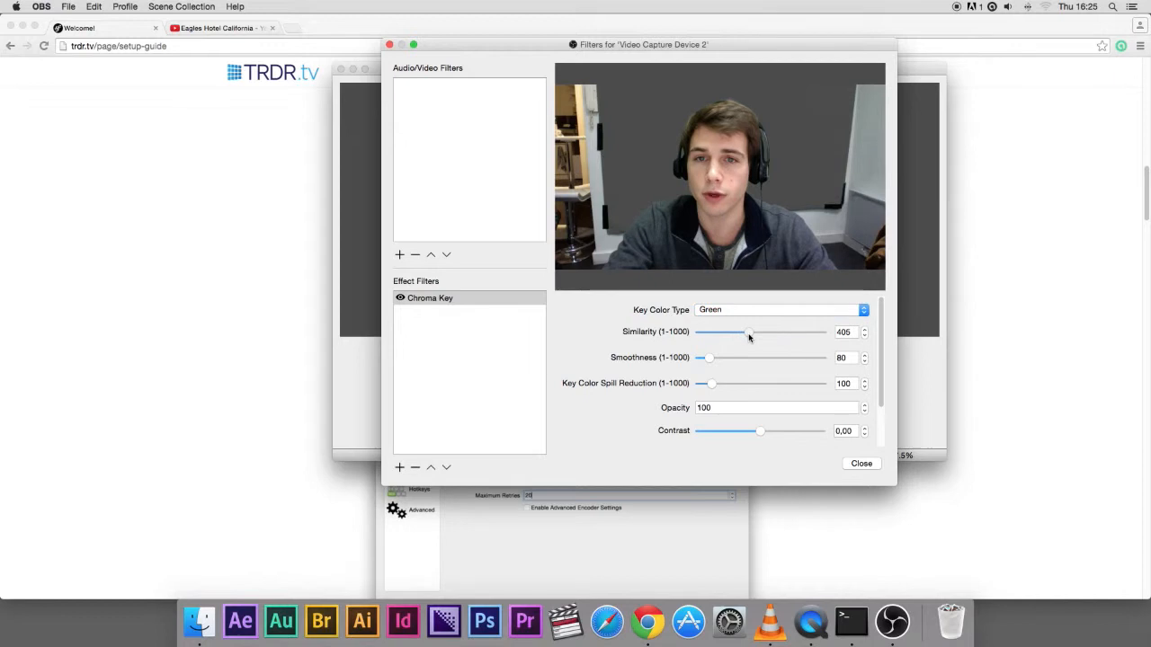
Adjust the Chroma Key similarity to about 409 and shift the webcam picture slightly right along the canvas's bottom edge
drag(747, 334, 742, 335)
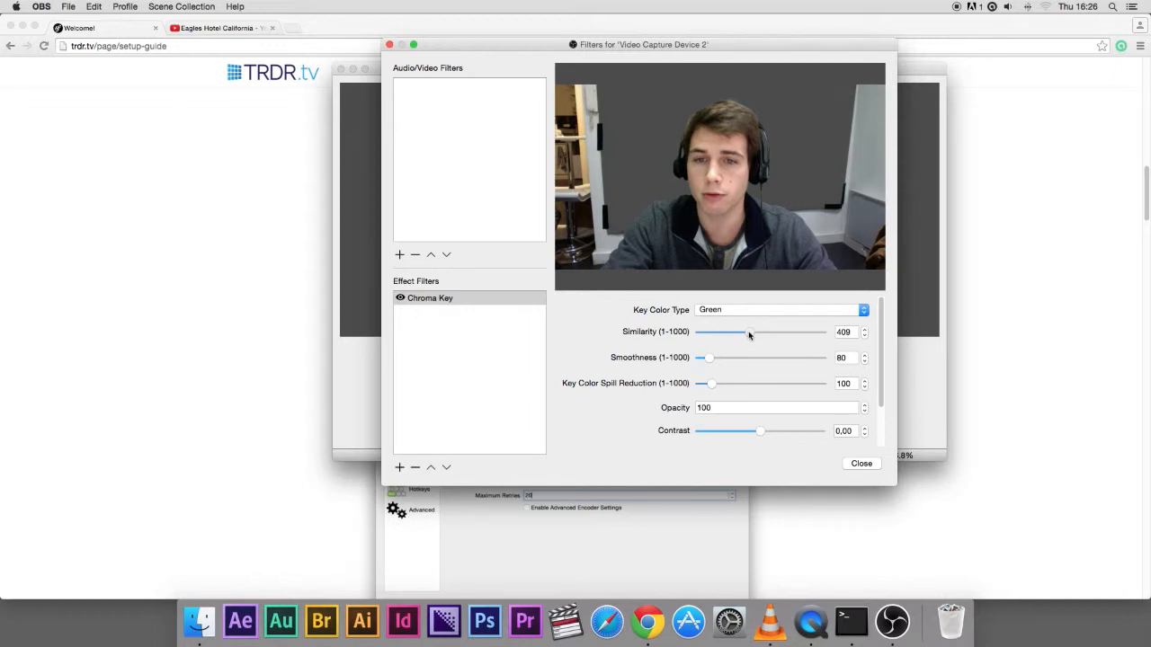
mouse_move(749, 334)
mouse_down()
mouse_move(776, 333)
mouse_move(750, 336)
mouse_up()
click(861, 464)
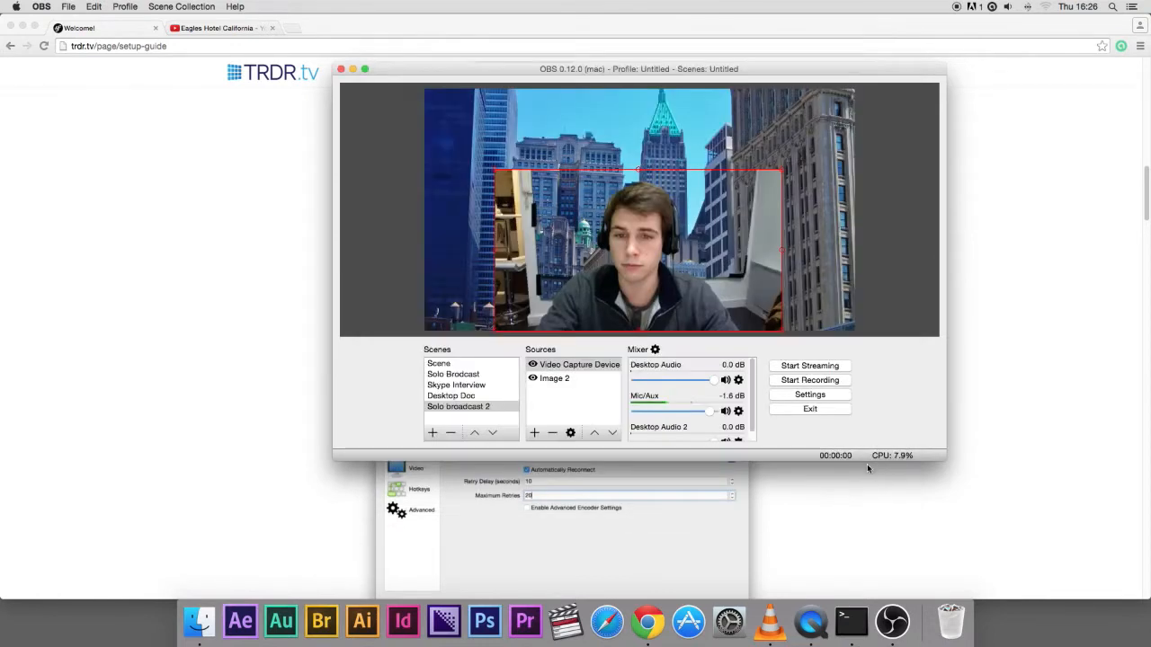
drag(668, 256, 694, 253)
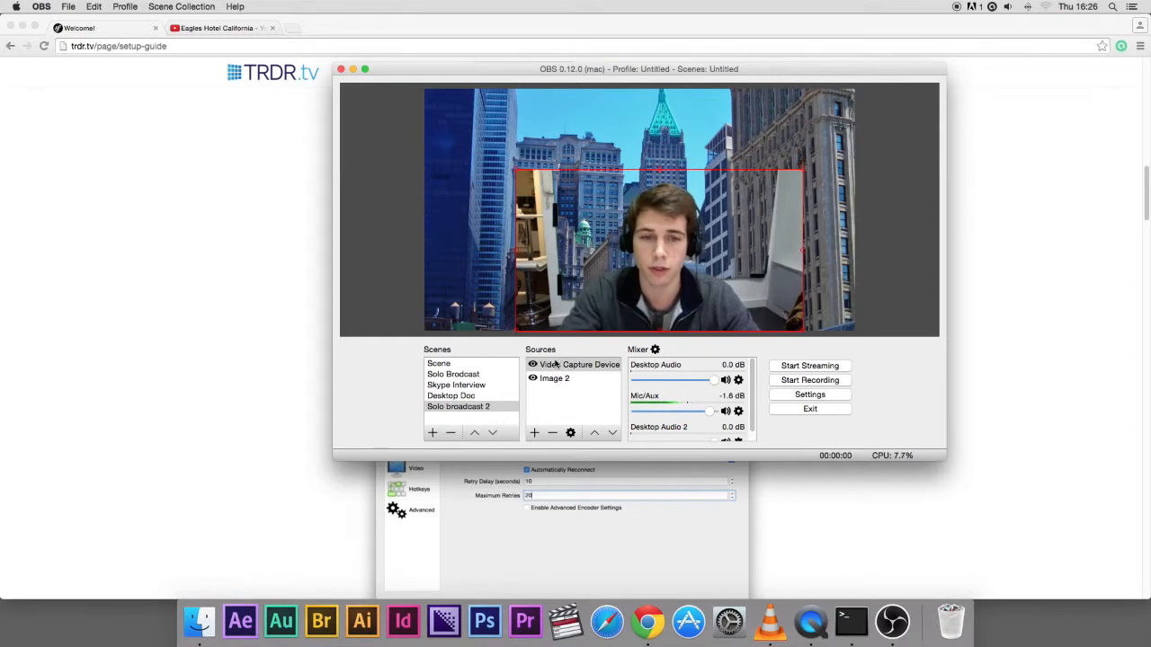
Add a Crop effect filter to the video capture source
right_click(558, 365)
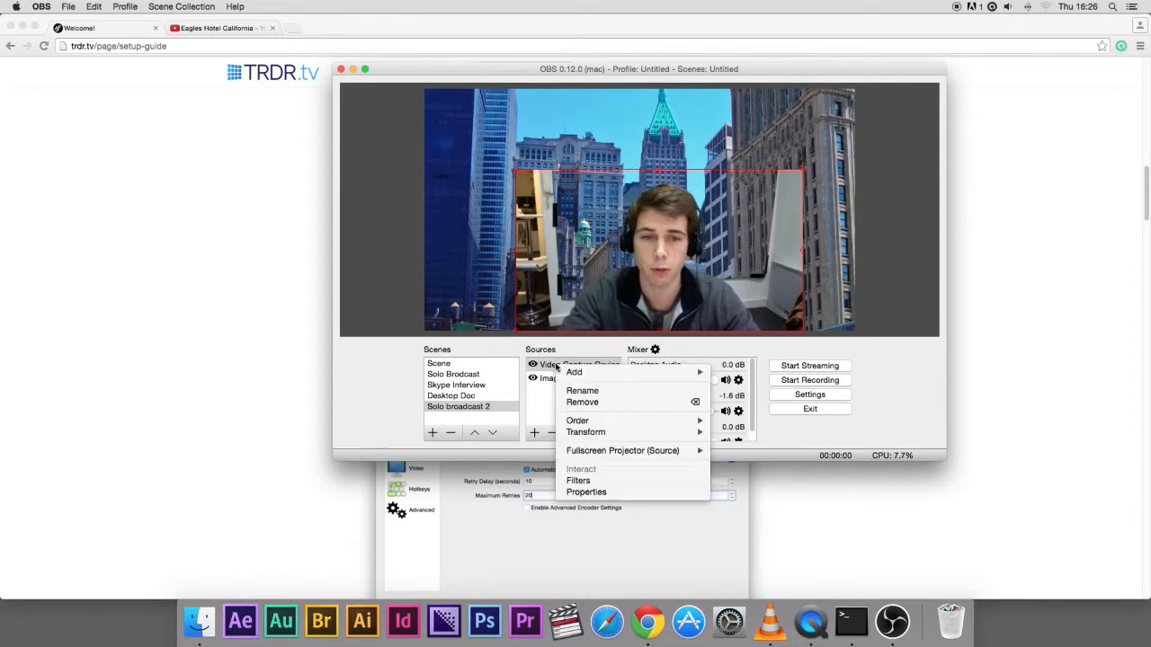
click(596, 481)
click(399, 467)
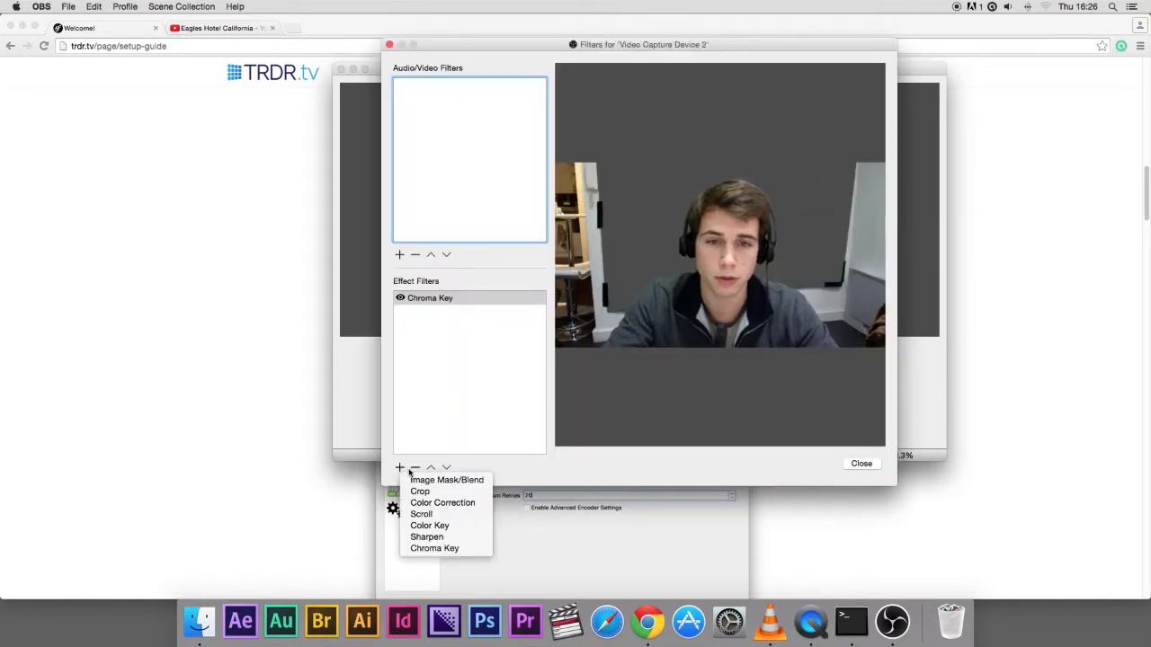
click(449, 495)
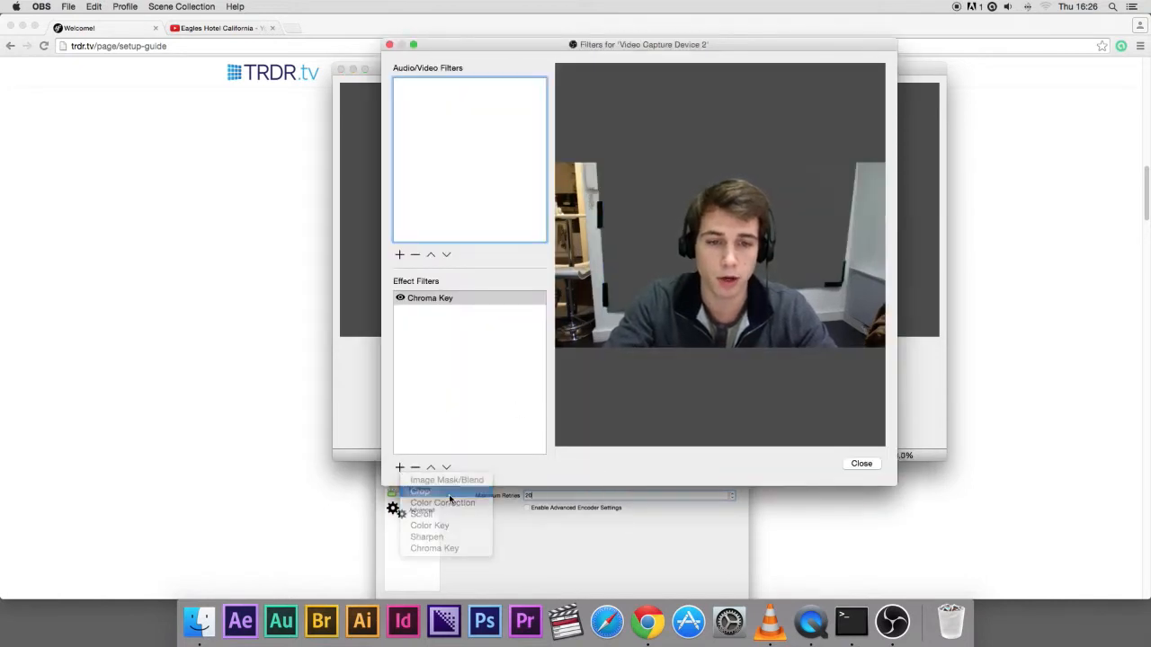
click(657, 98)
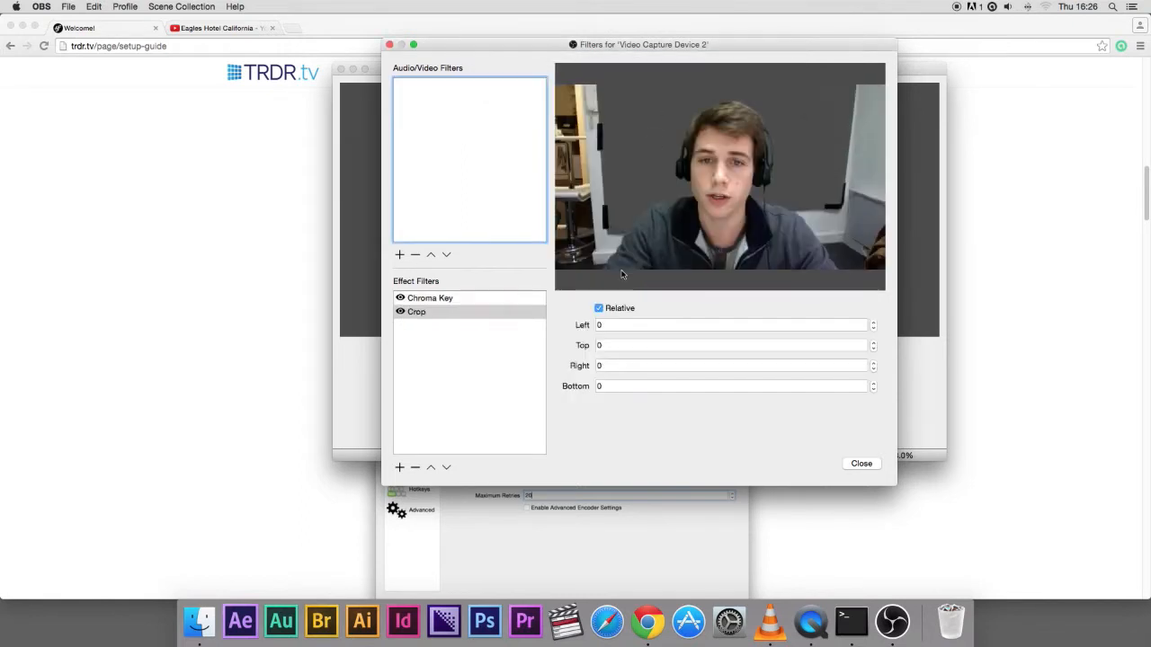
Set the Crop filter's left value to 250 and its right value to 160
click(615, 325)
key(BackSpace)
text(260)
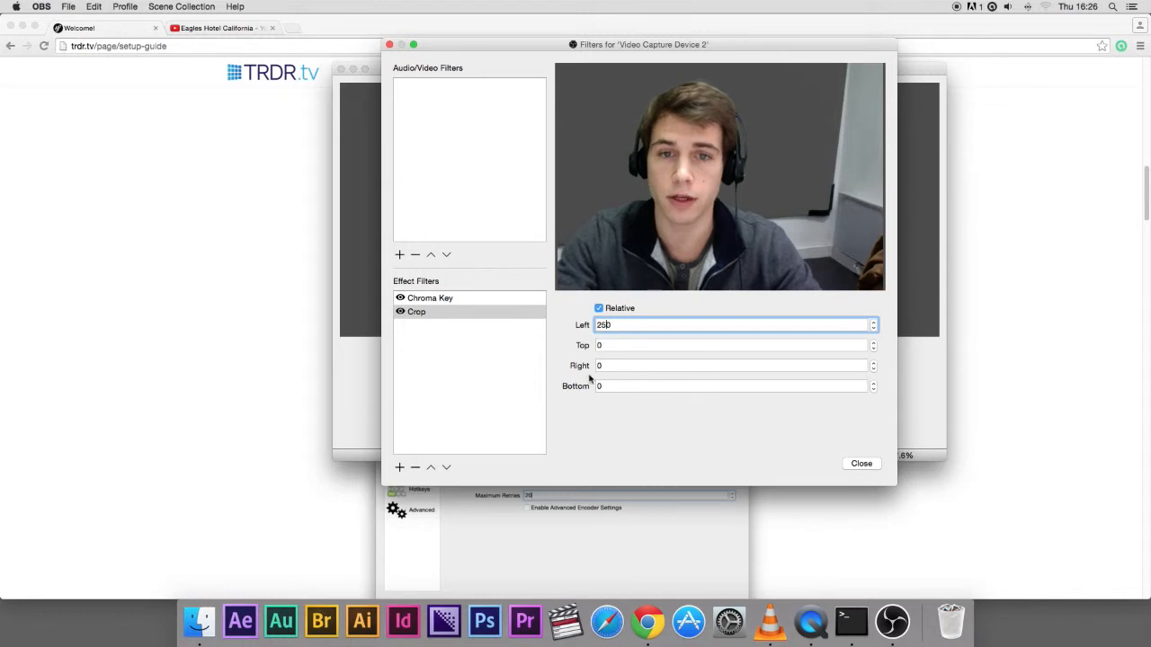
click(617, 365)
key(BackSpace)
text(120)
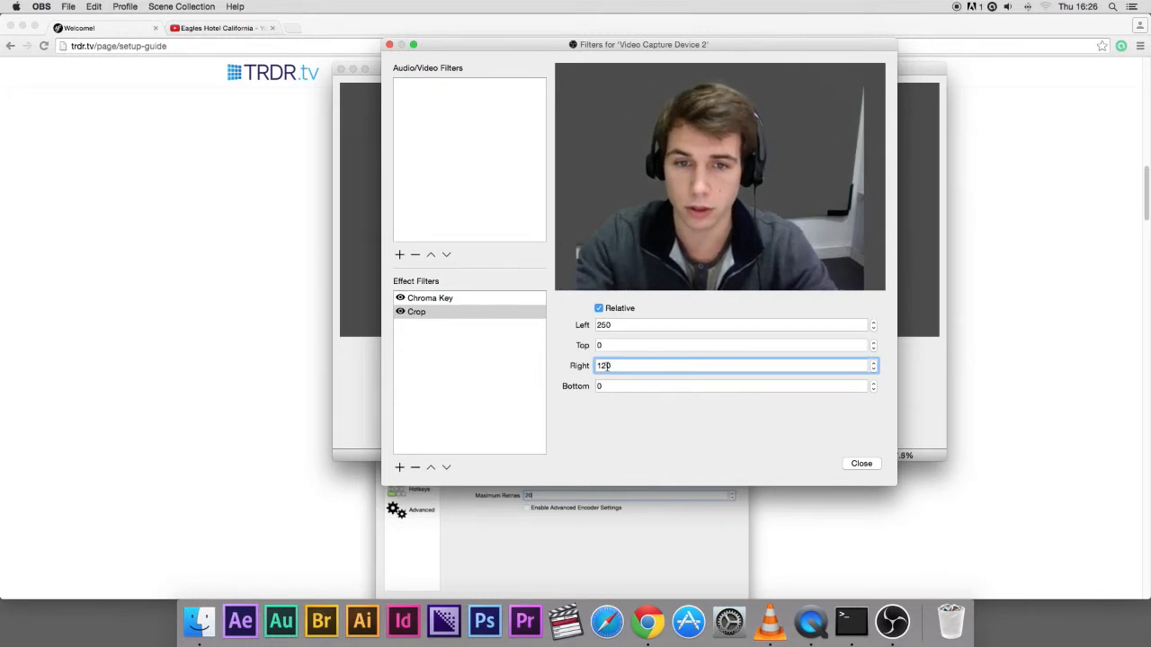
key(BackSpace)
key(BackSpace)
text(50)
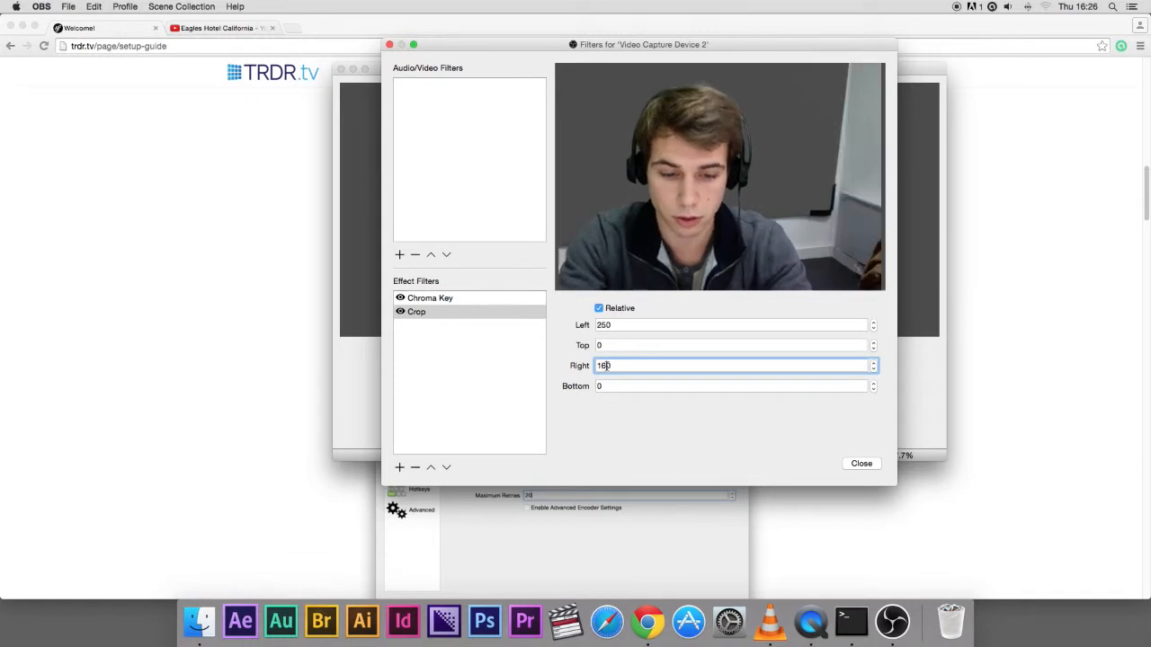
key(BackSpace)
key(BackSpace)
text(60)
Set the Crop filter's bottom value to 260
click(607, 388)
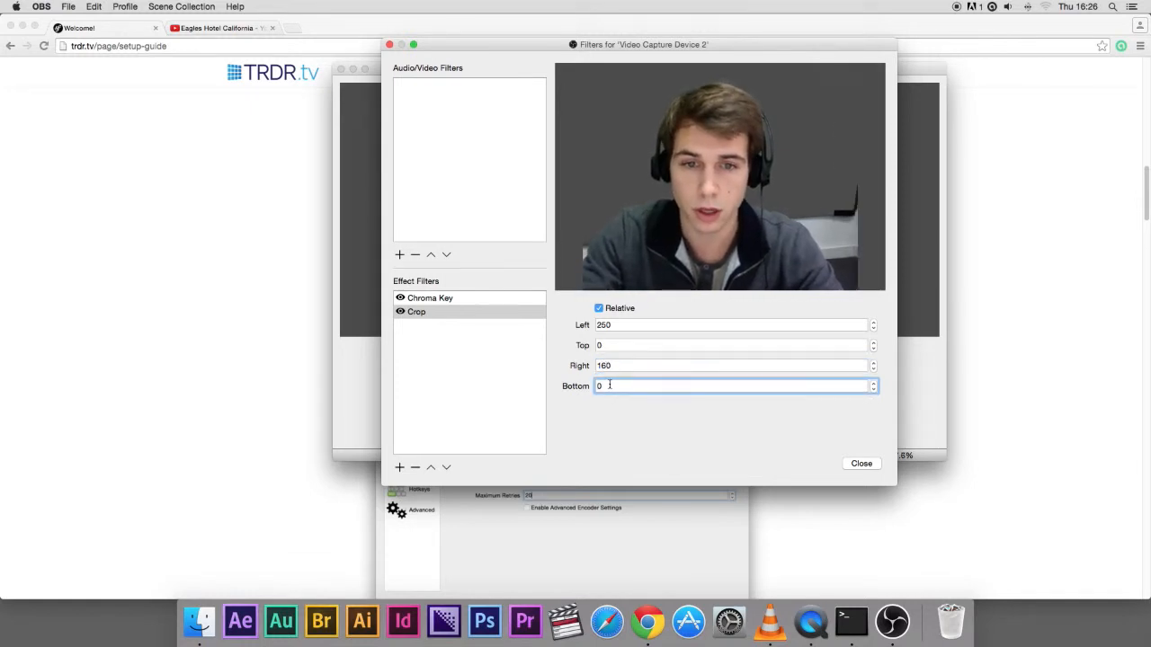
key(BackSpace)
text(260)
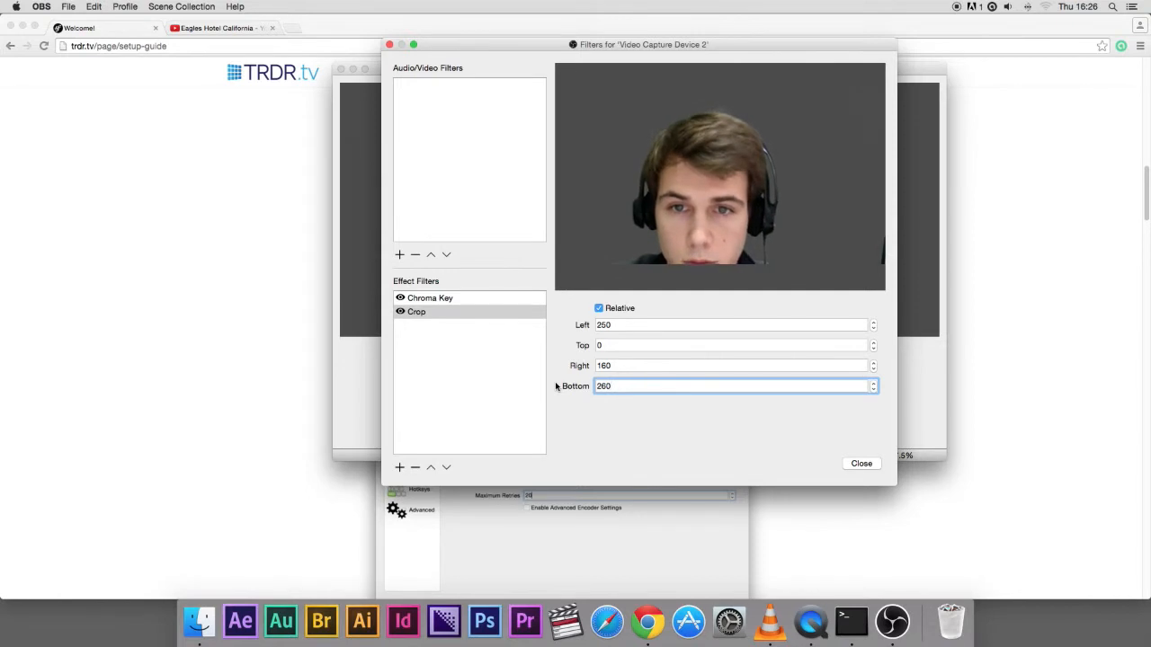
Set the Crop filter's bottom value to 240 and close the filter settings
key(BackSpace)
key(BackSpace)
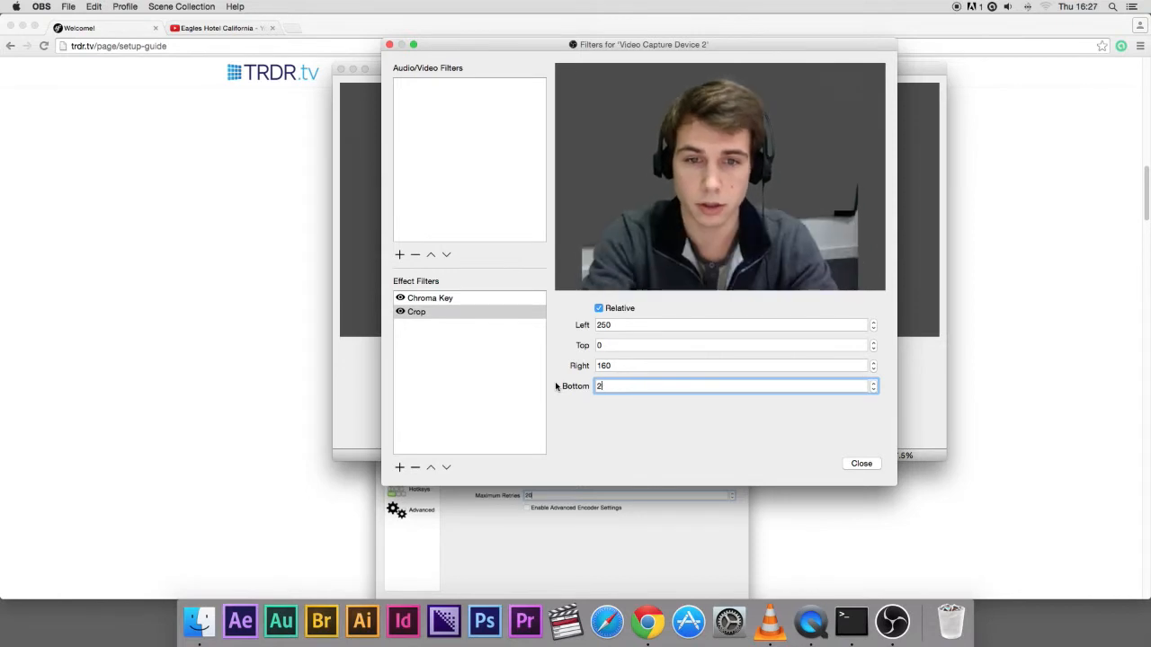
text(40)
click(582, 388)
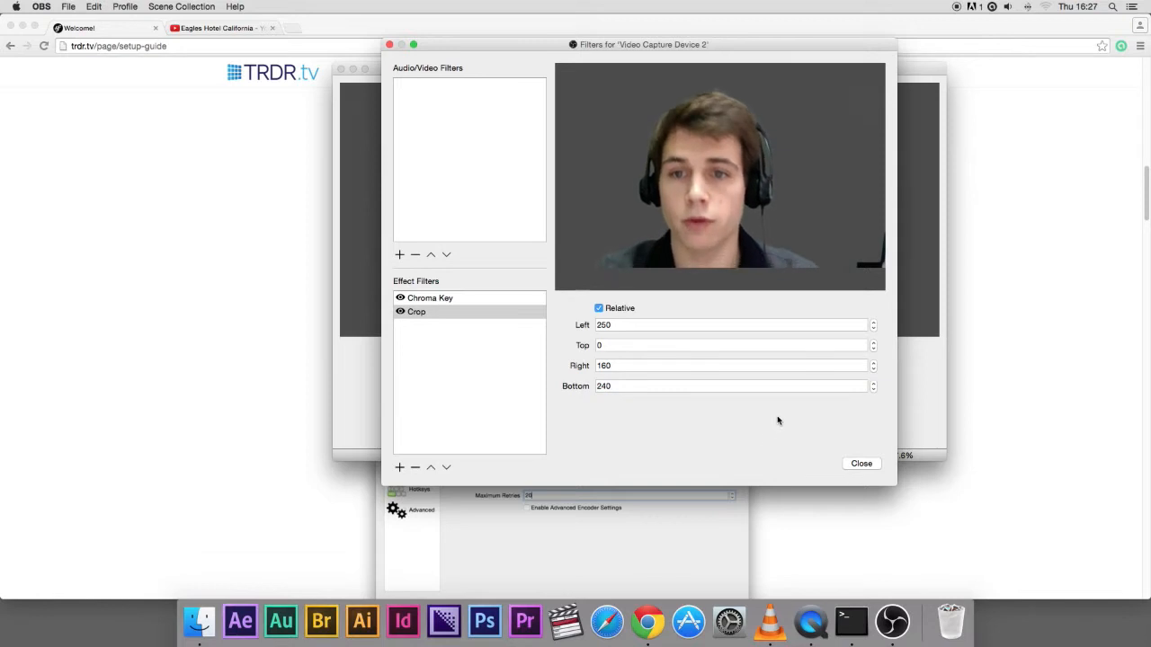
click(862, 464)
Enlarge the cropped webcam picture and position it against the bottom edge in the canvas's lower-right corner
drag(681, 259, 742, 272)
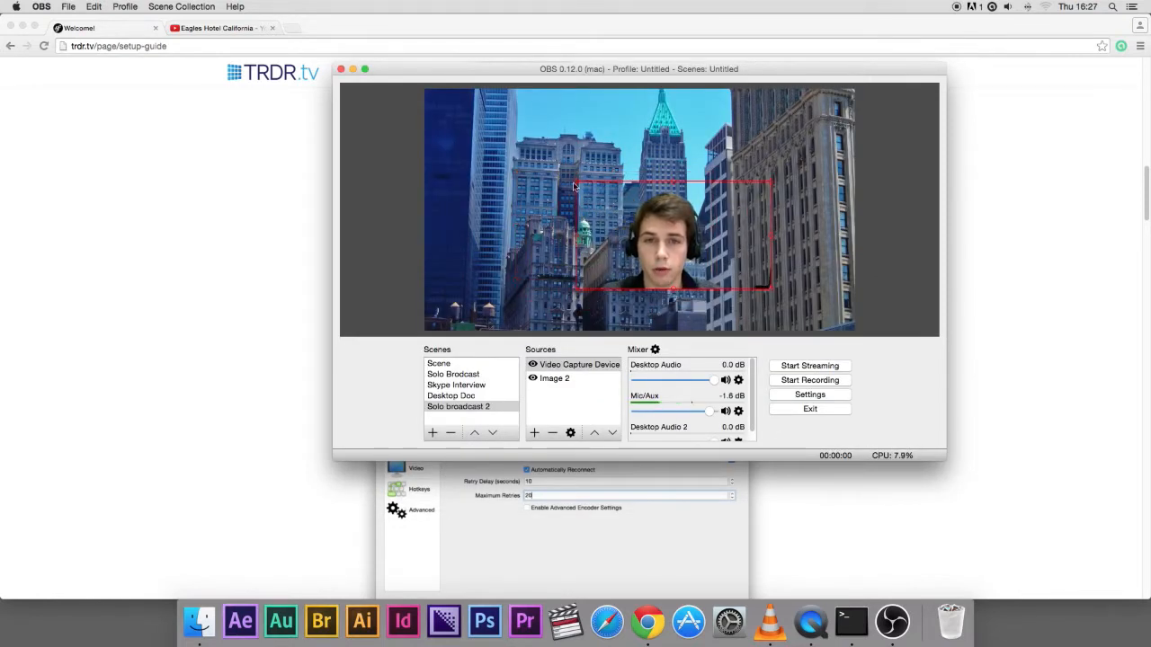
drag(588, 186, 534, 156)
drag(654, 199, 759, 249)
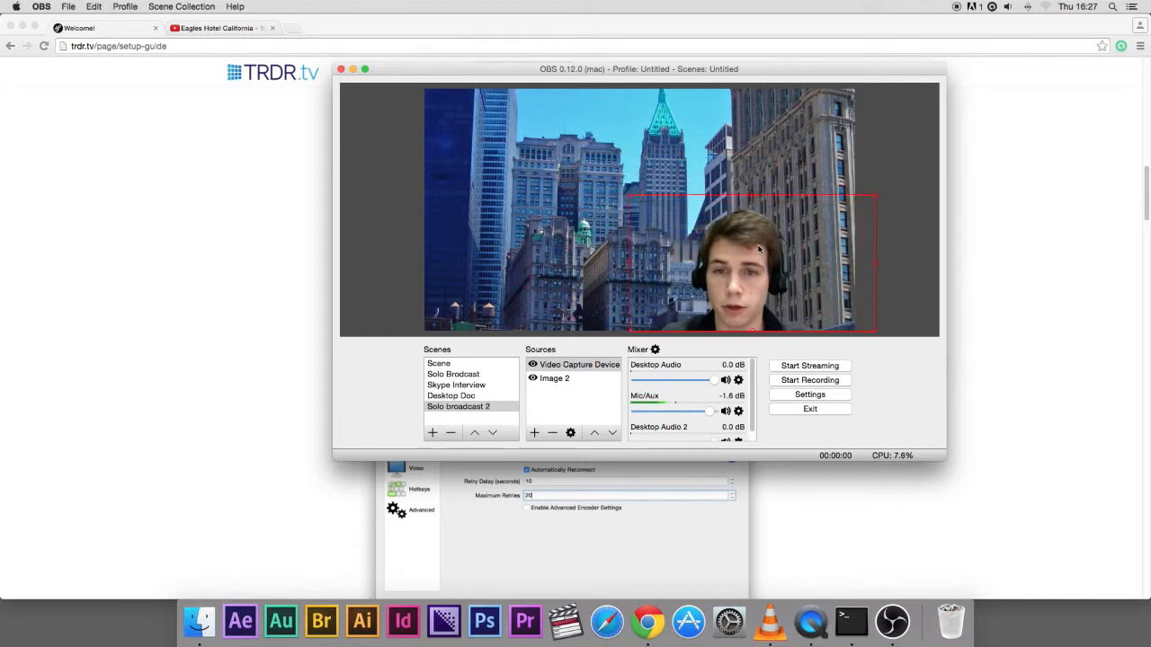
click(897, 174)
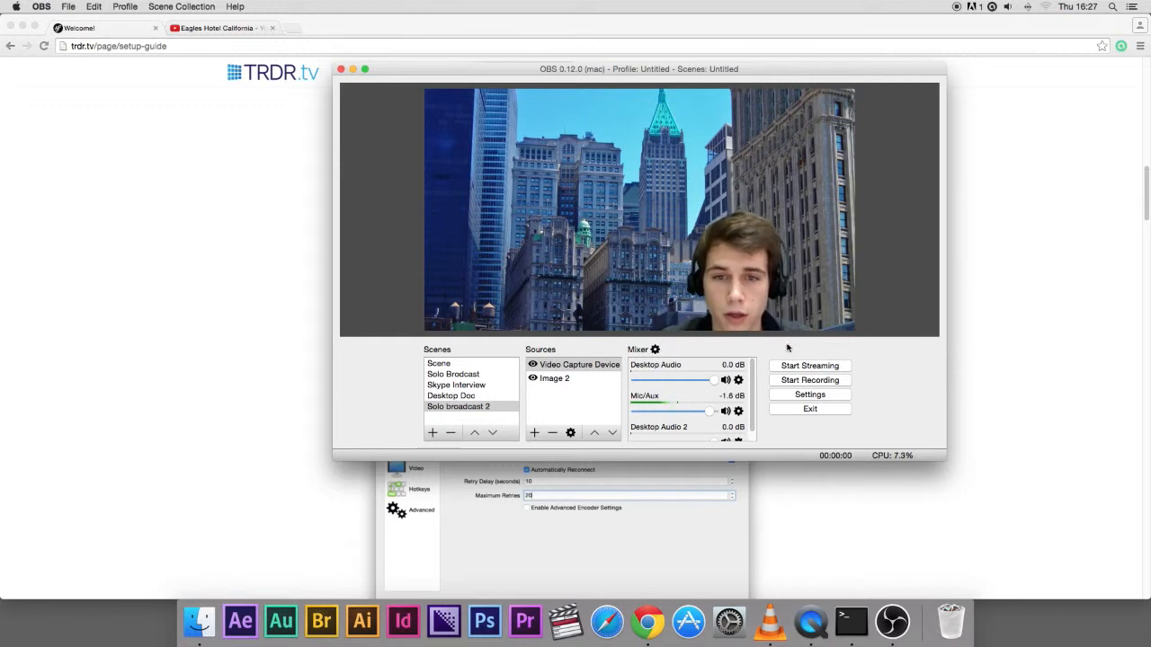
click(562, 382)
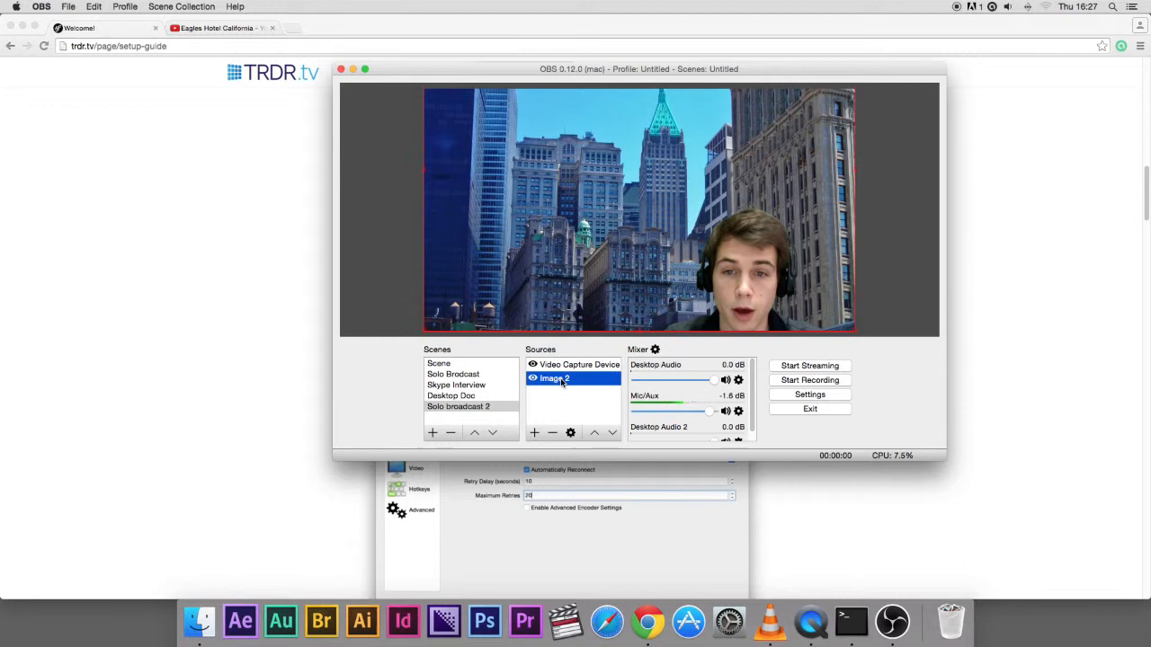
click(569, 366)
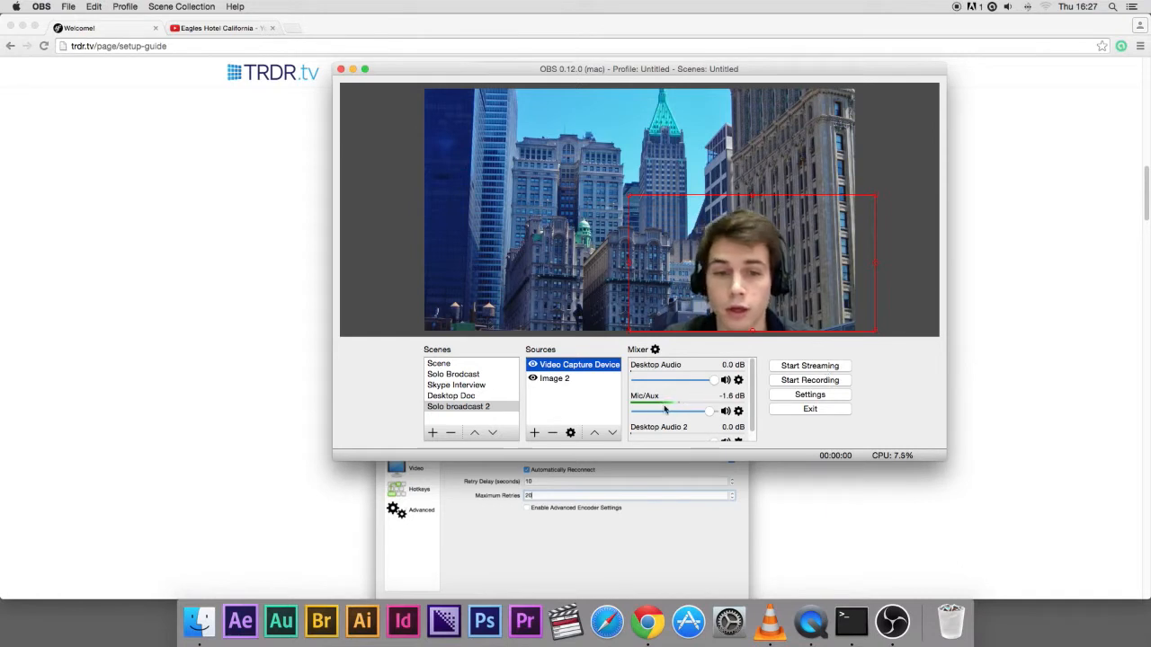
click(561, 381)
click(564, 367)
click(562, 382)
click(564, 365)
click(561, 382)
click(567, 364)
click(560, 381)
click(565, 366)
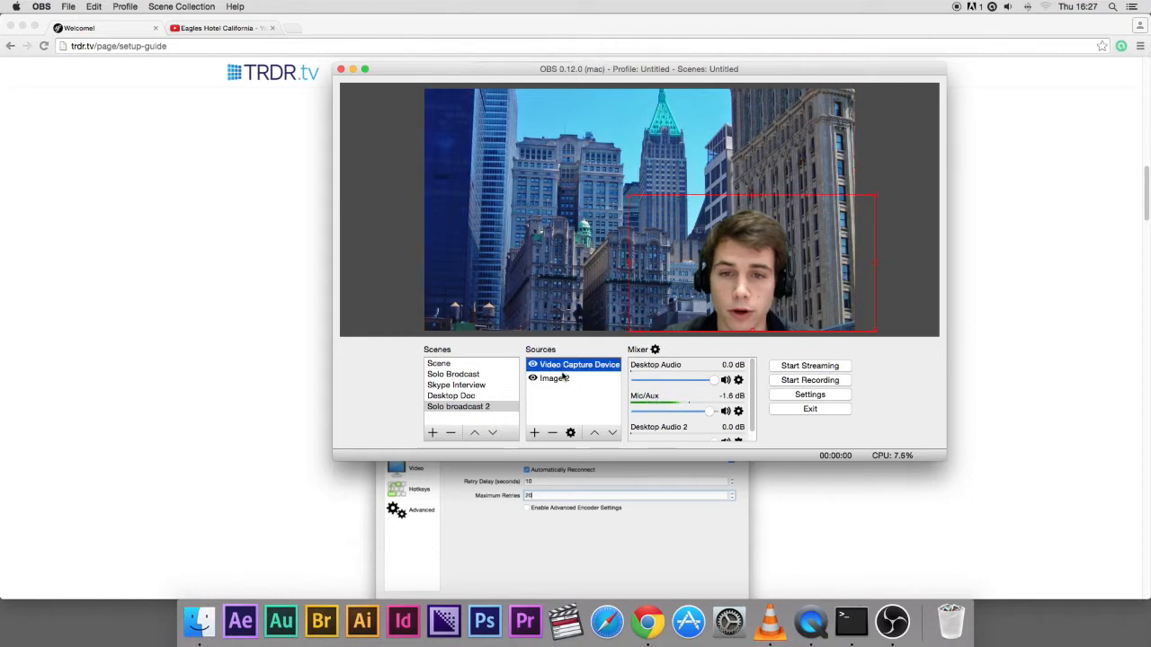
Move the Image 2 source above the webcam source, return it below, and select the webcam source
click(562, 380)
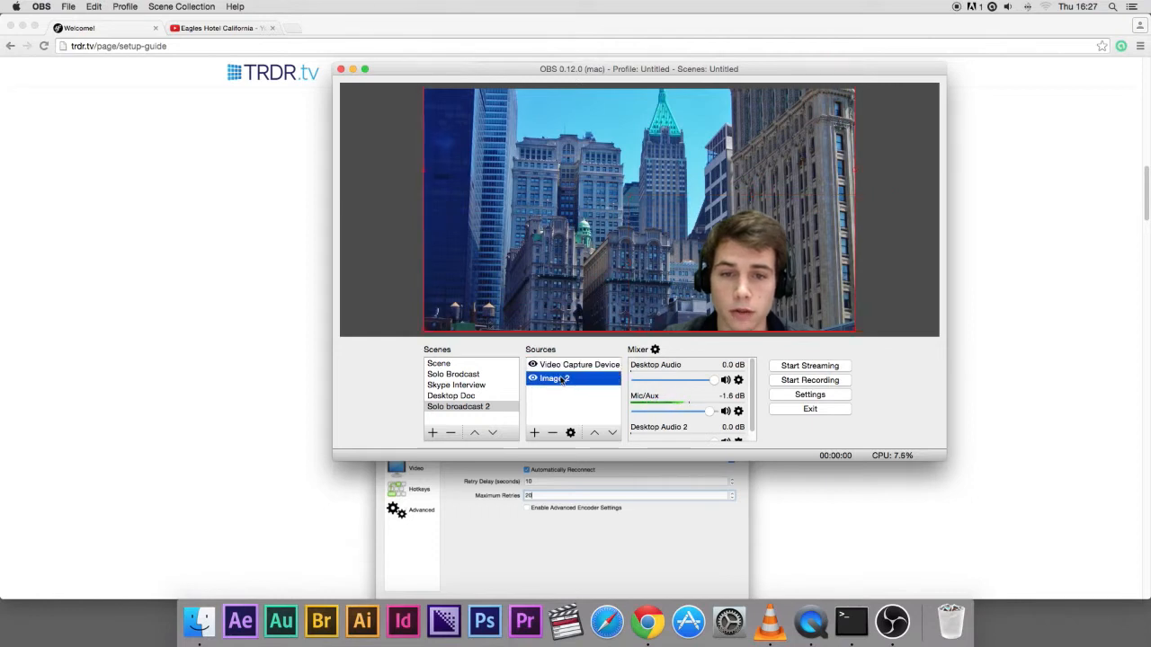
click(595, 433)
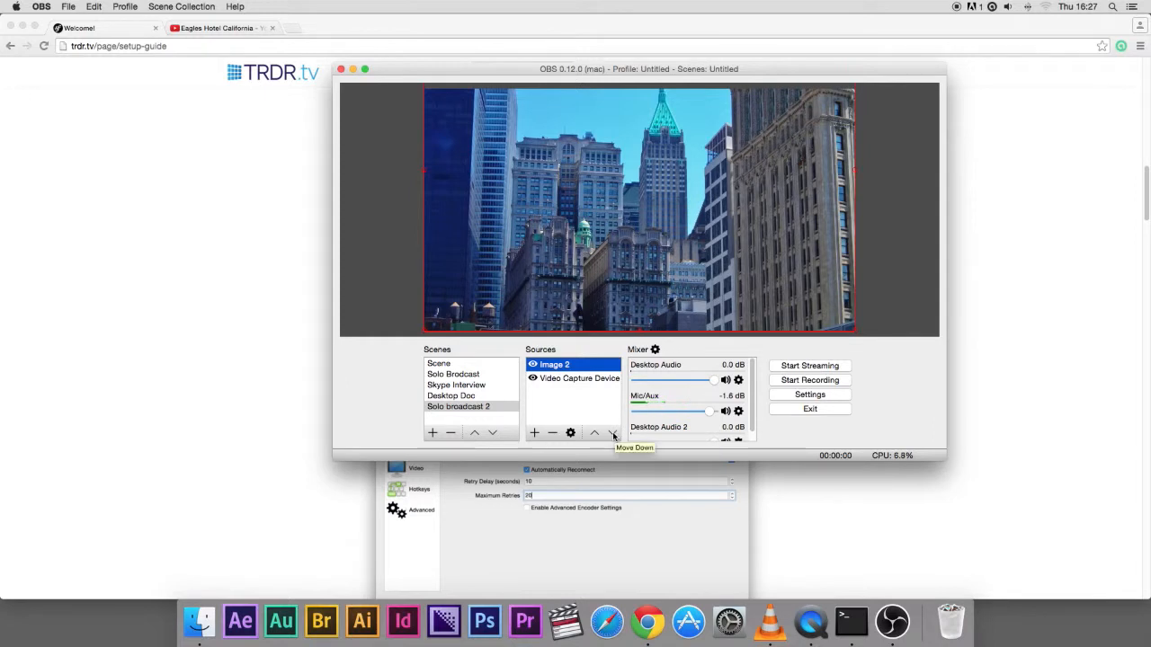
click(613, 433)
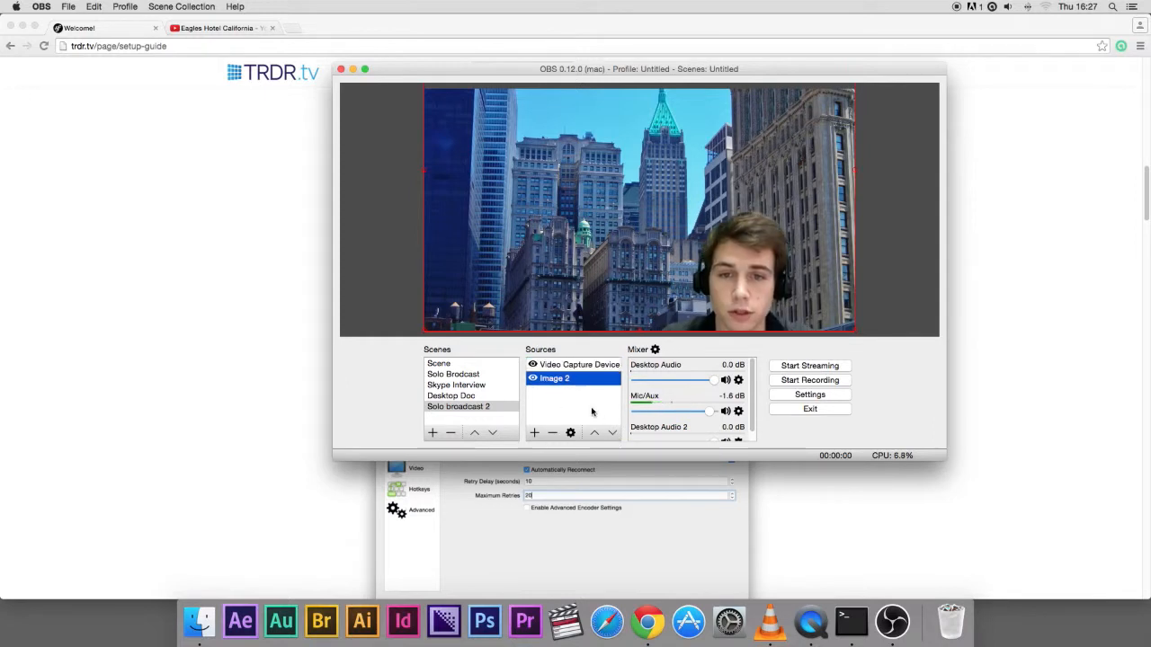
click(578, 366)
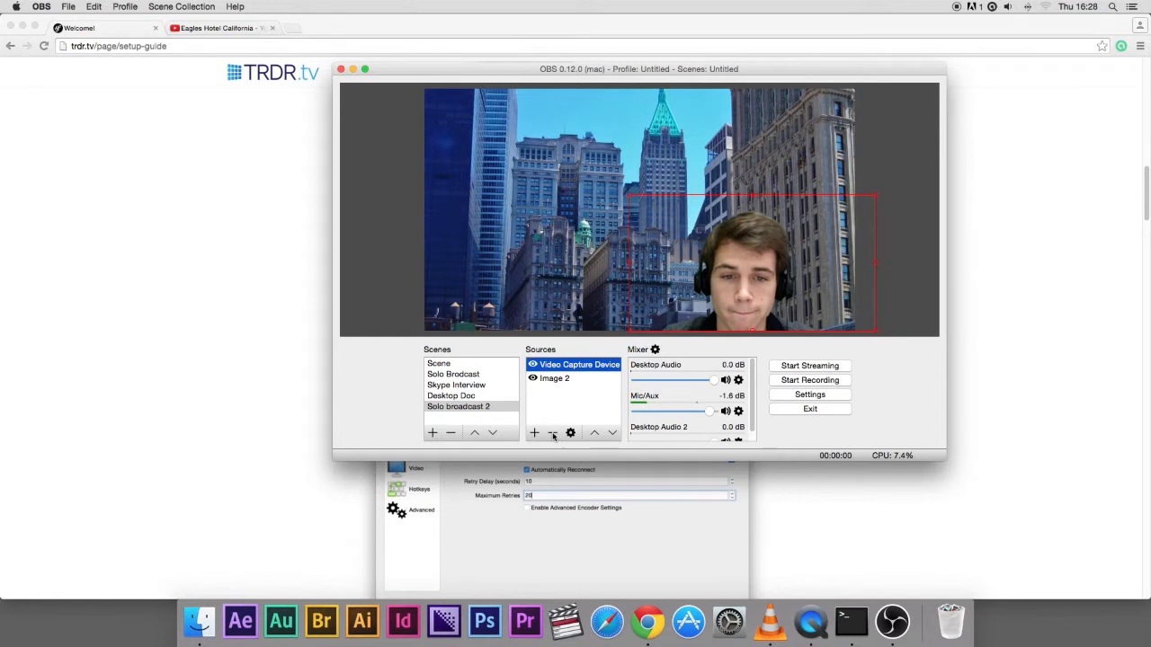
Add a new Audio Input Capture source to the scene using the Built-in Microphone device
click(534, 433)
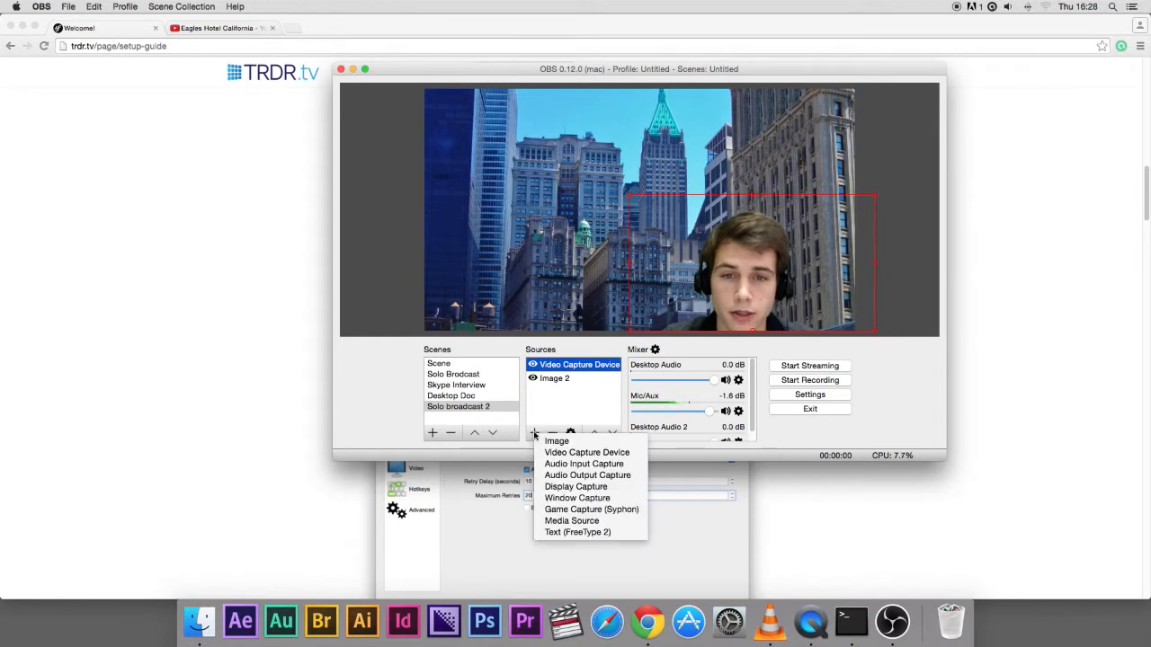
click(582, 464)
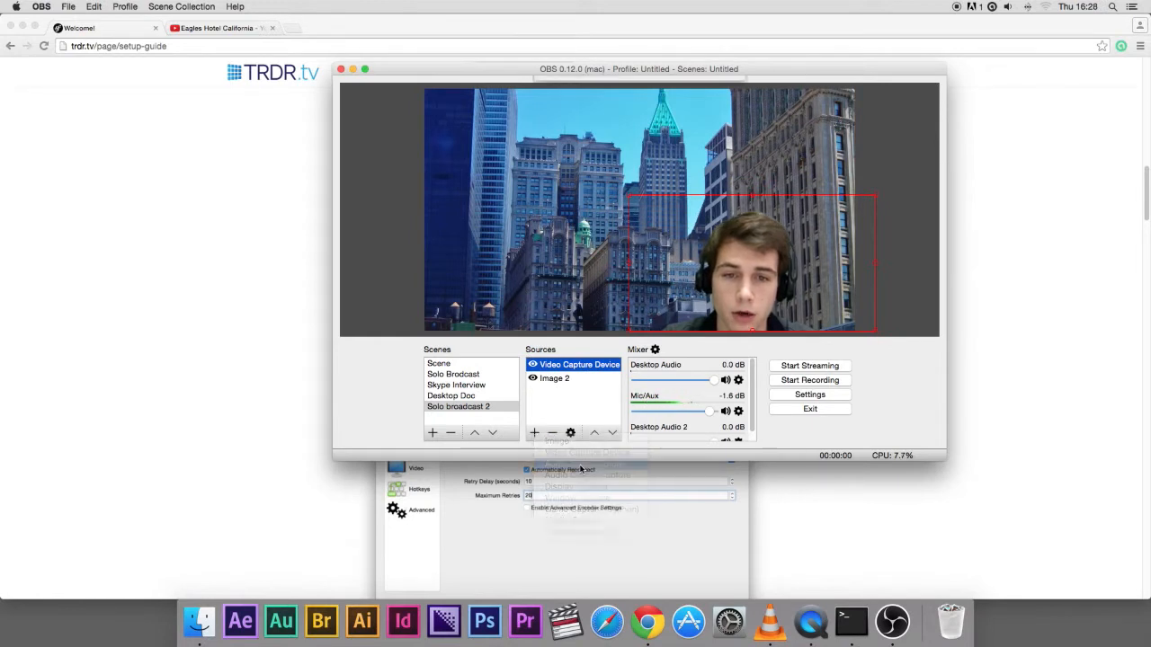
click(711, 245)
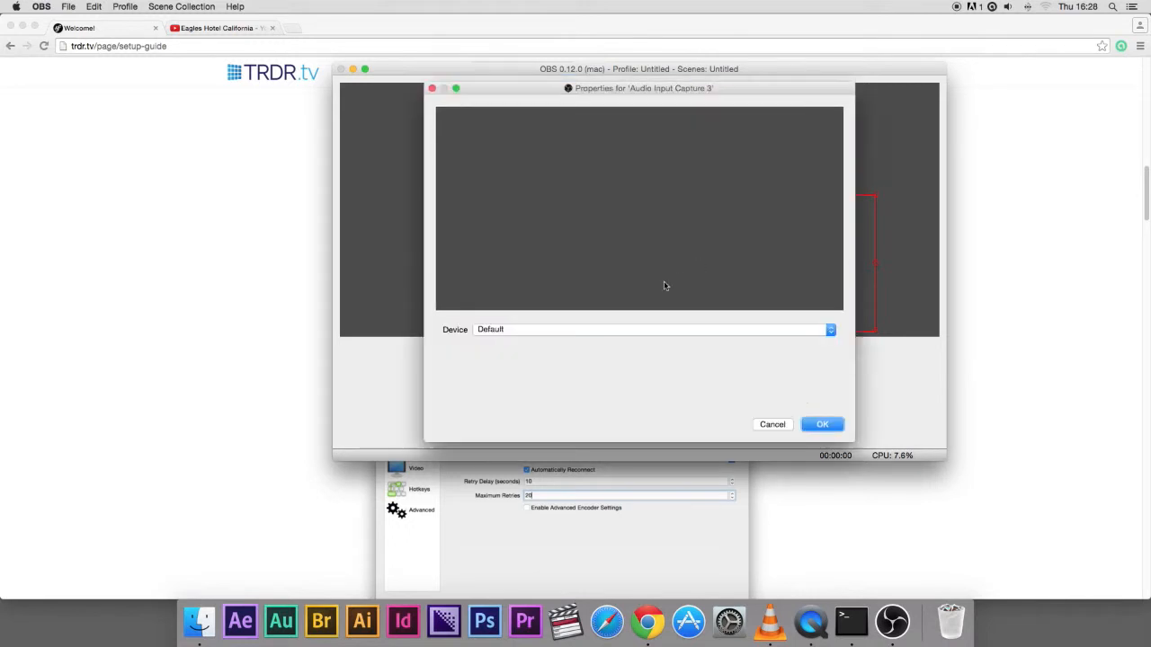
click(533, 331)
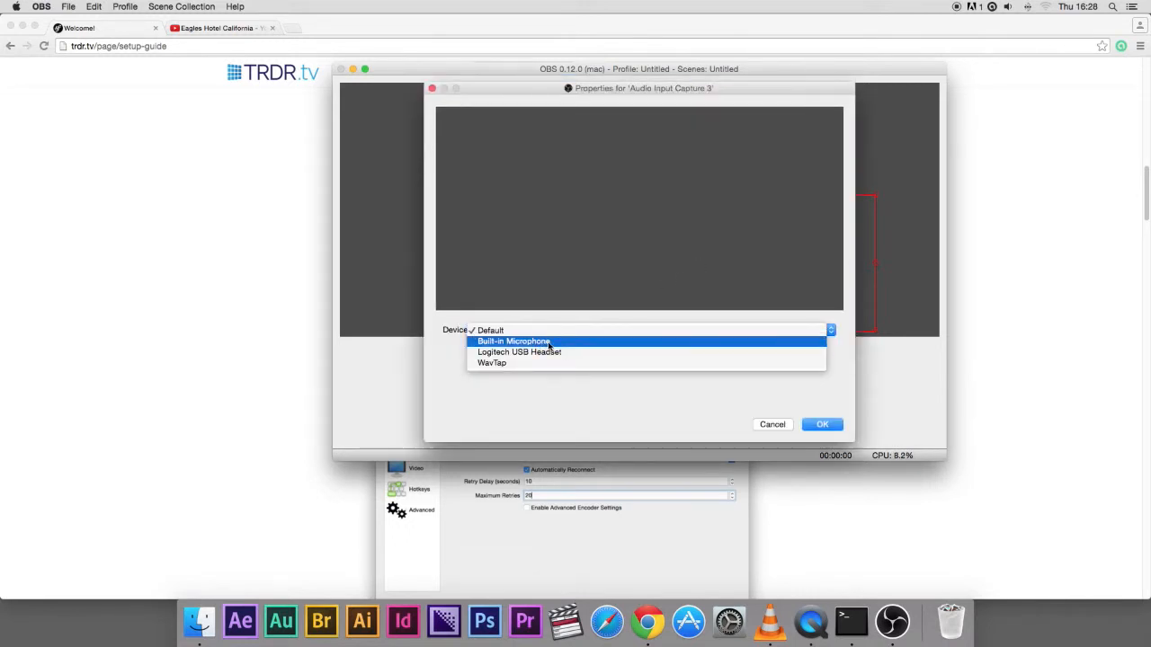
click(549, 344)
click(820, 424)
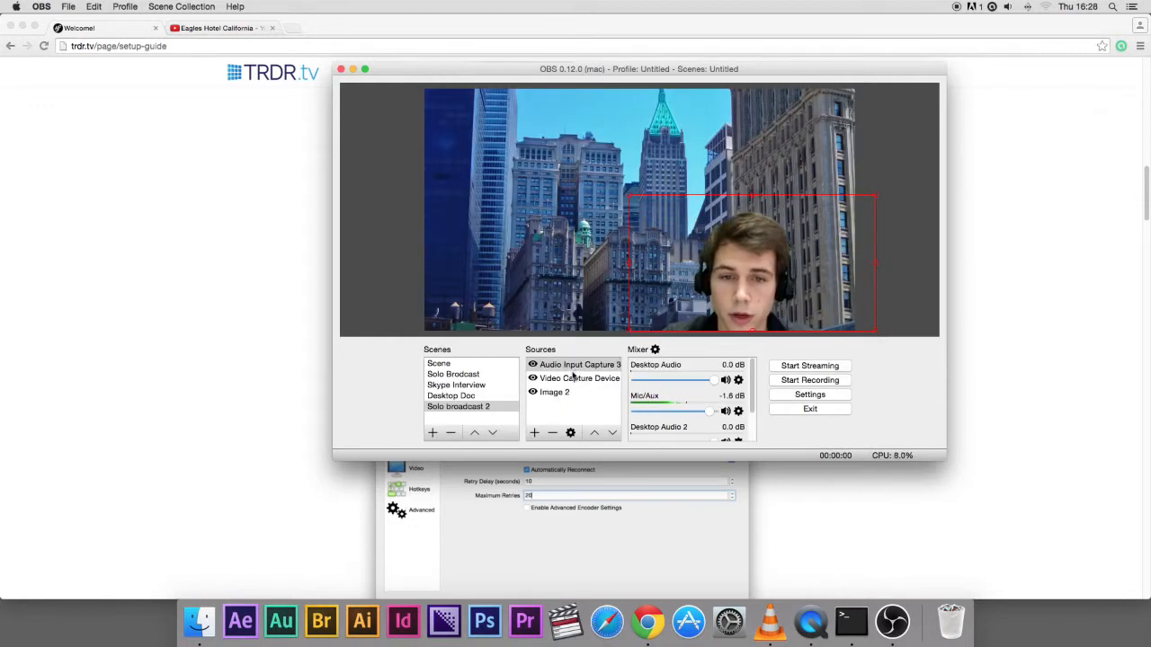
Start streaming and switch to Chrome to view the live broadcast on the TRDR.tv home page
click(812, 366)
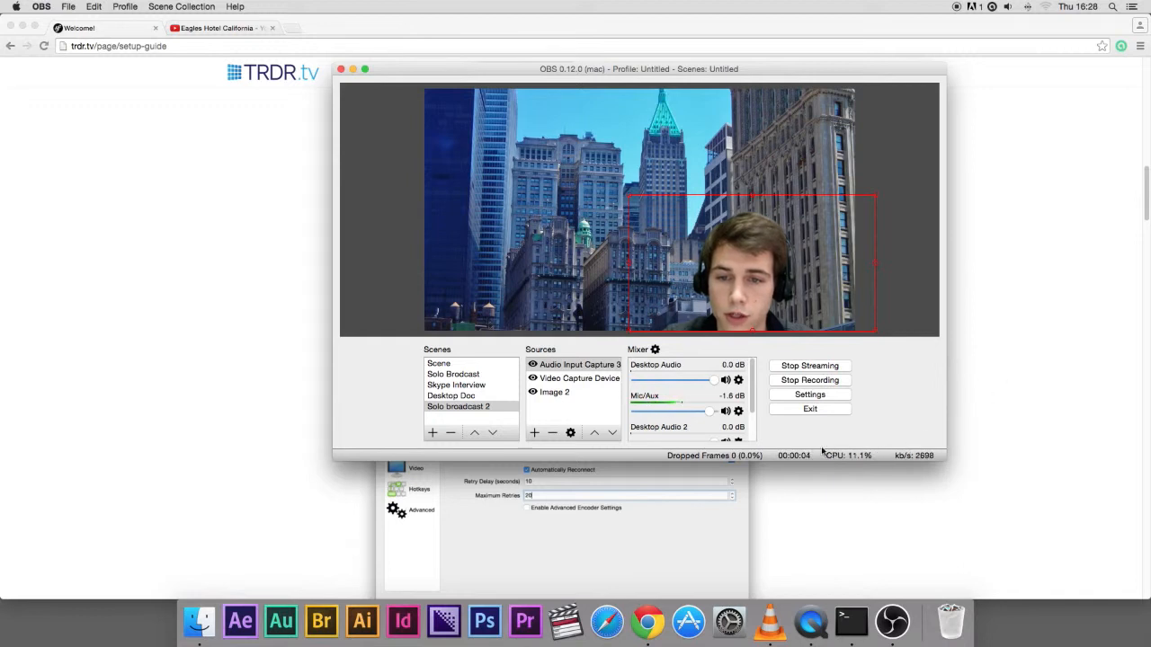
click(1003, 409)
scroll(333, 216, up, 15)
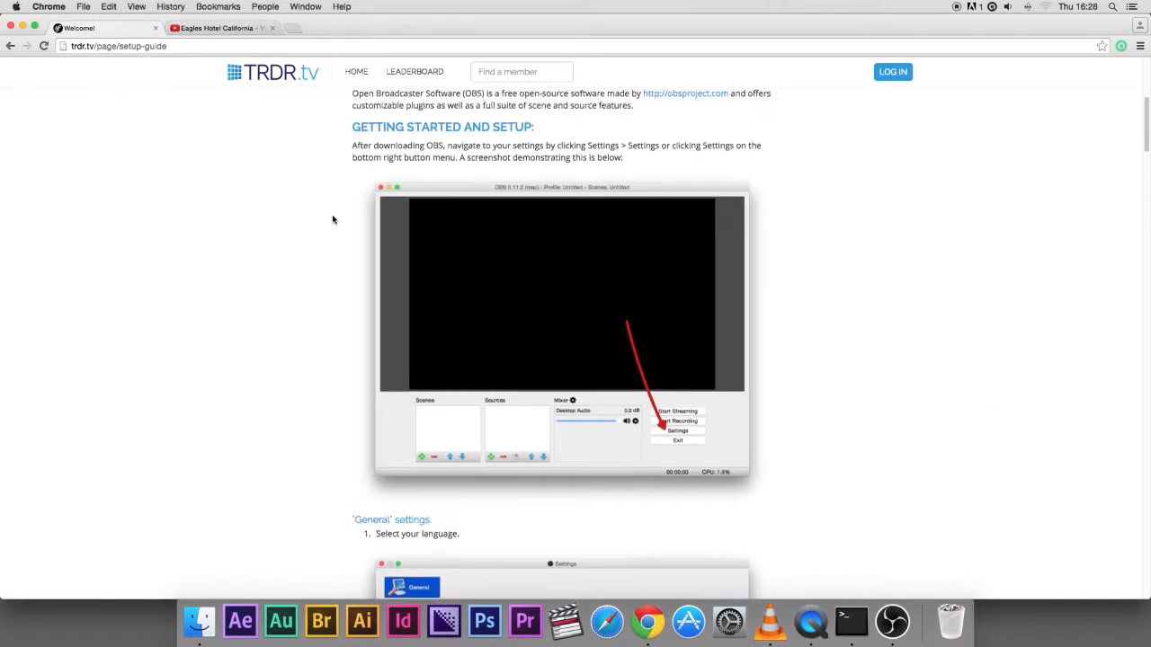
click(356, 72)
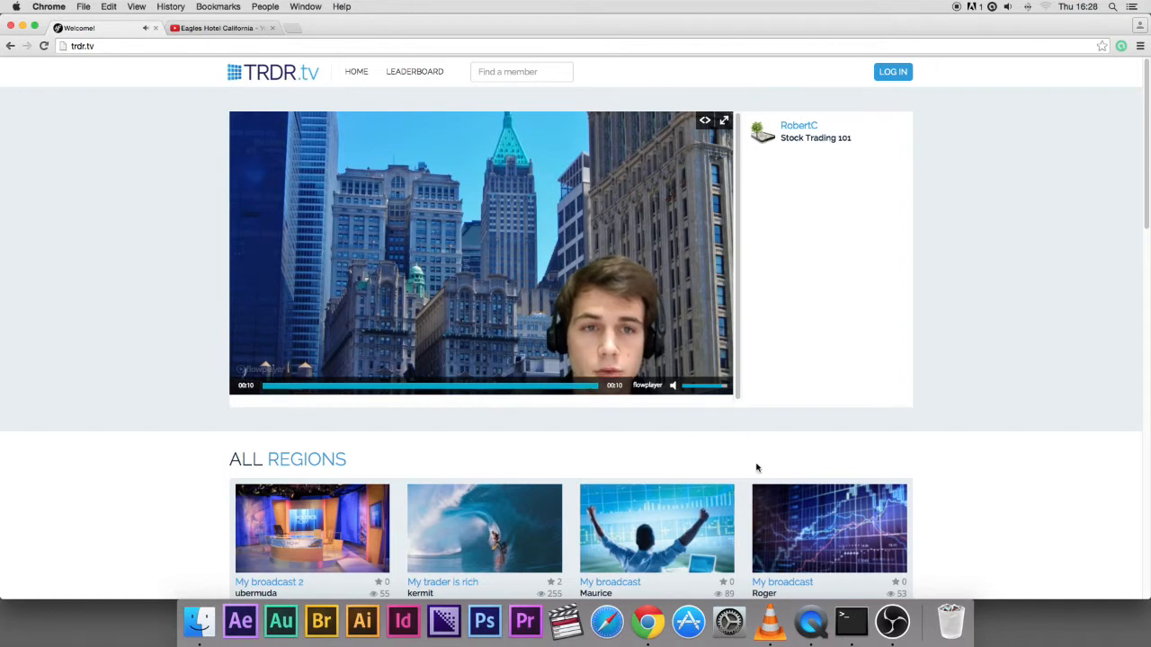
Stop streaming in OBS, check the TRDR.tv player in Chrome, and return to OBS
click(890, 630)
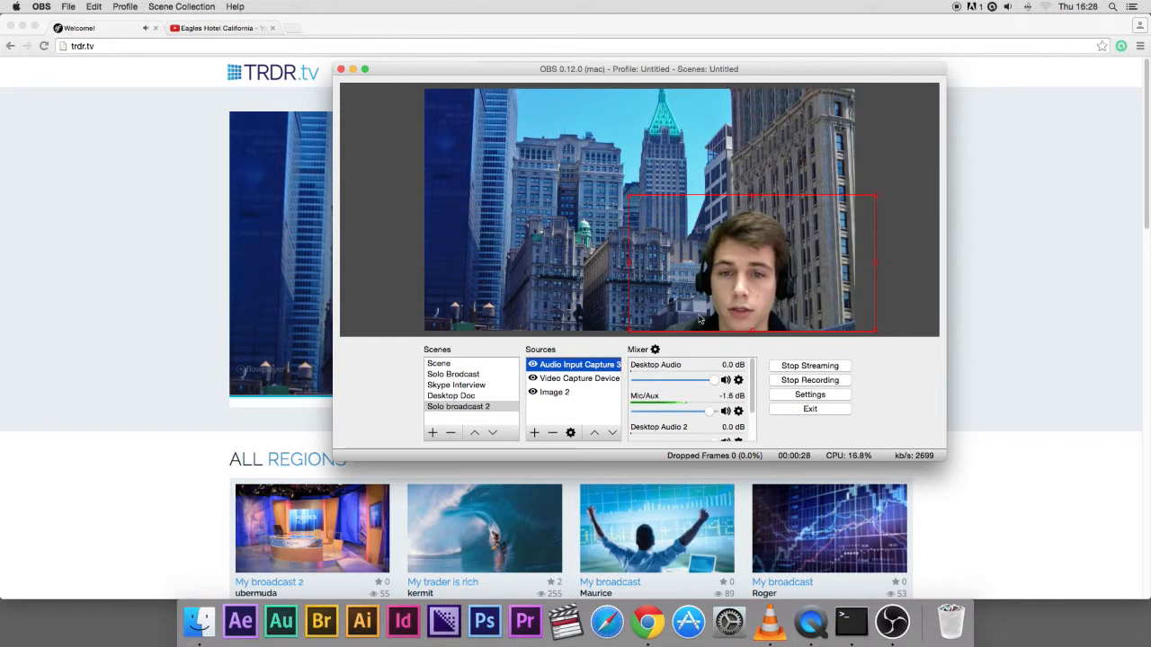
click(813, 366)
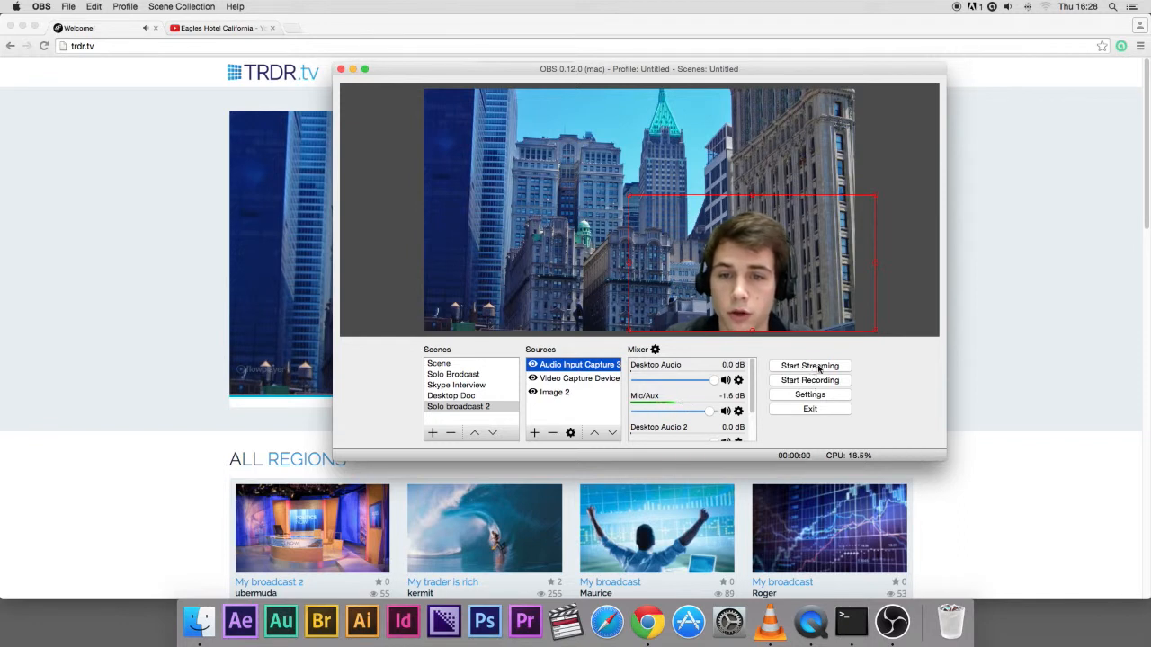
click(1014, 409)
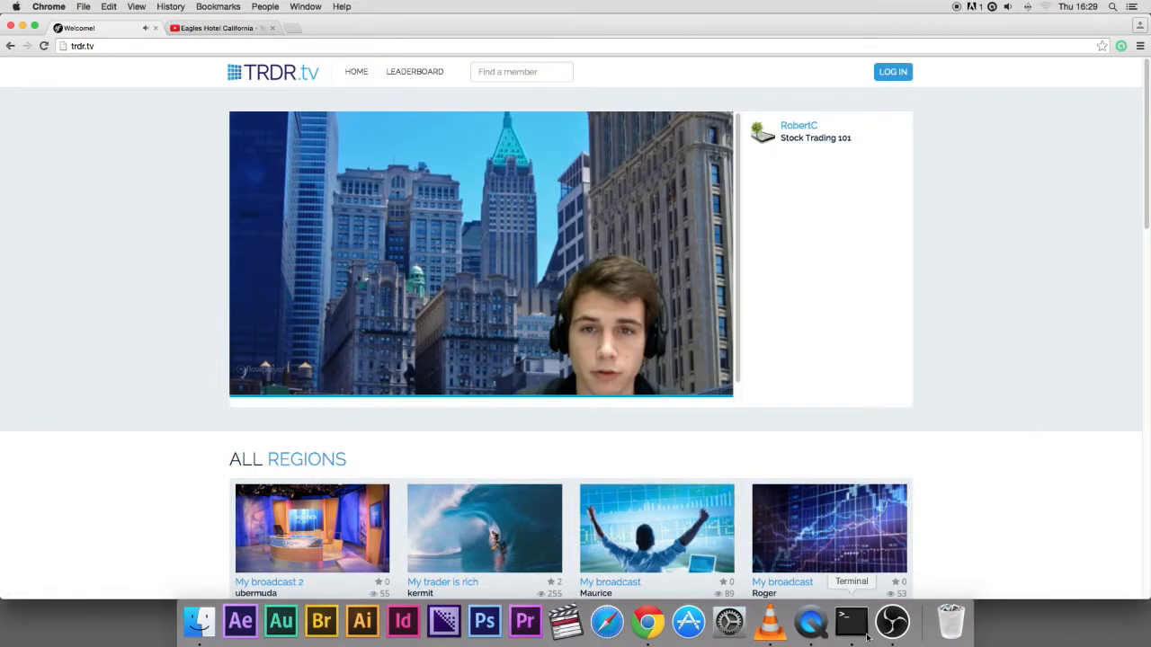
key(super+Tab)
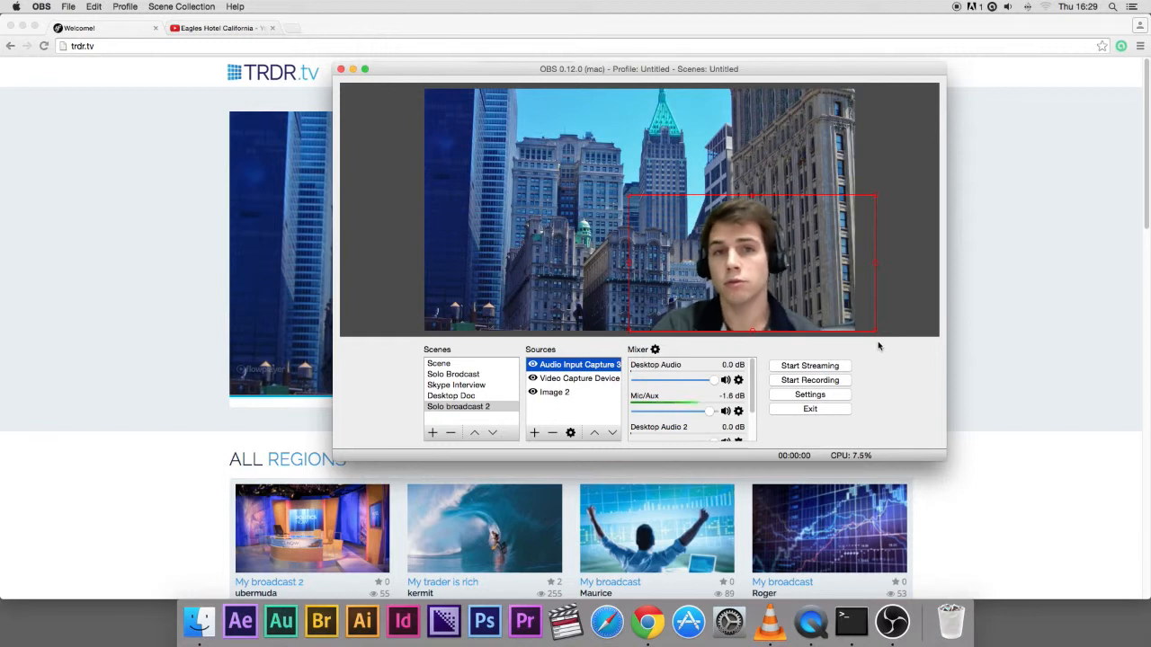
Add a new Audio Output Capture source to the scene with WavTap as its device
click(535, 435)
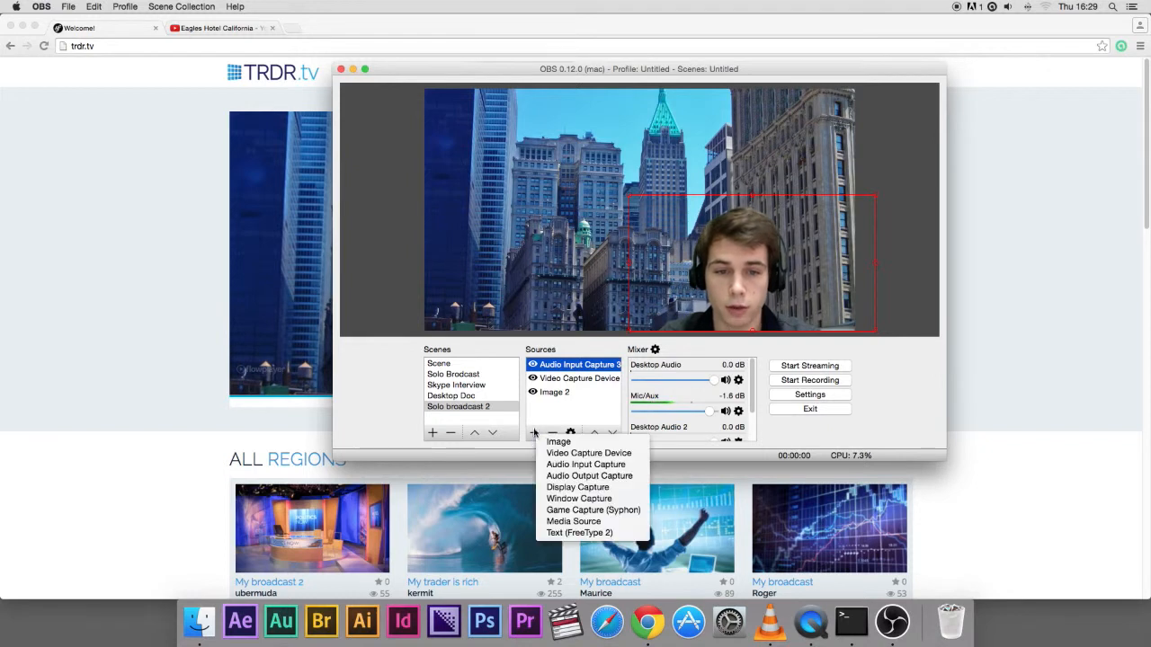
click(569, 476)
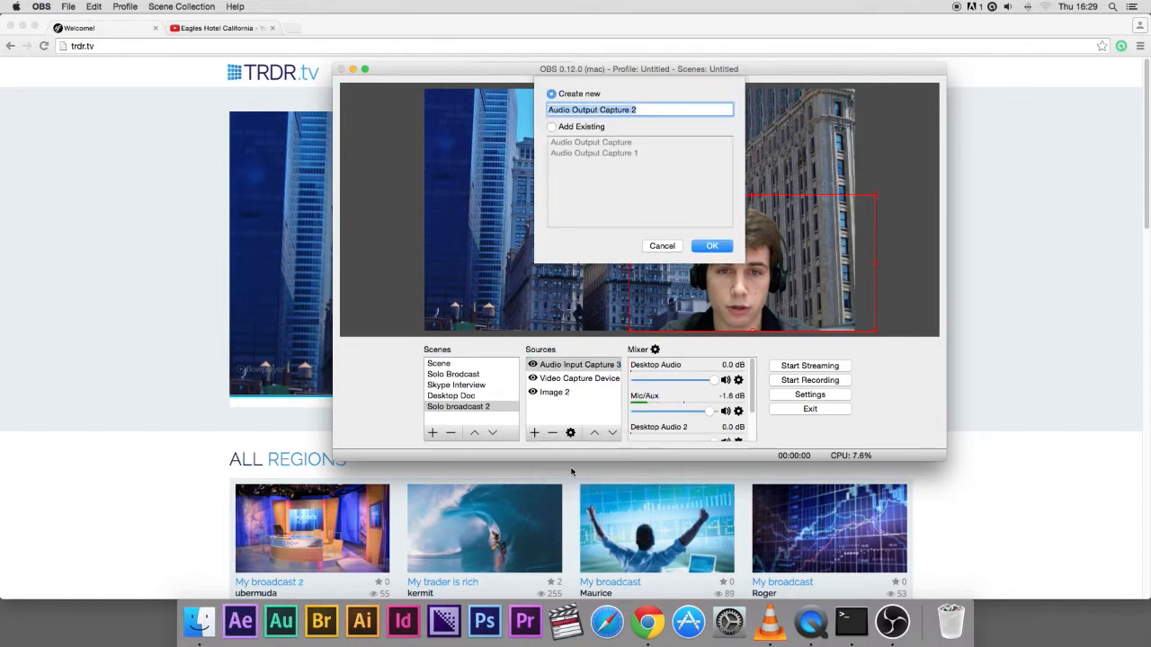
click(713, 245)
click(566, 334)
click(566, 342)
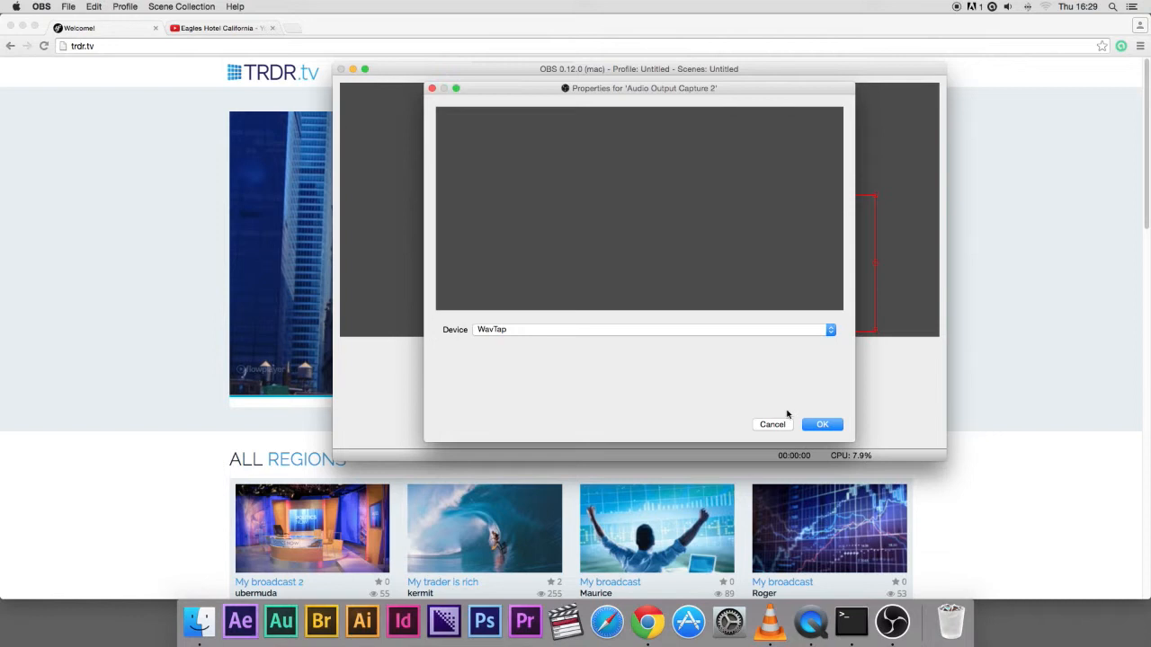
click(821, 423)
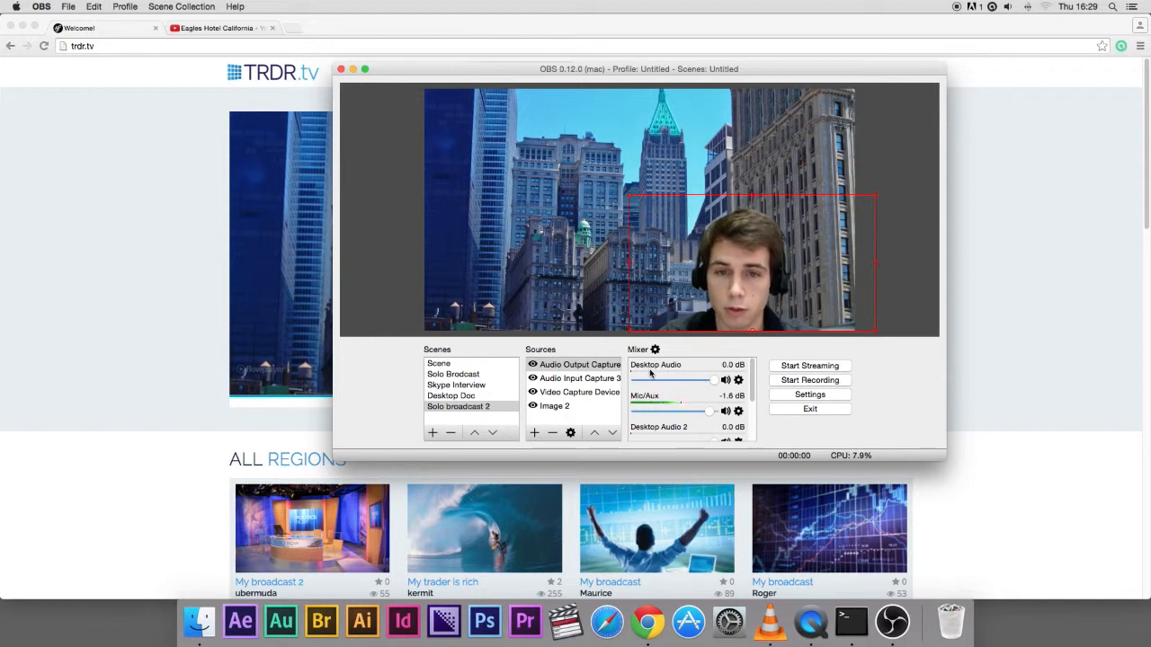
Pause the TRDR.tv video in Chrome, play the Eagles Hotel California video on YouTube, and switch back to OBS
click(191, 167)
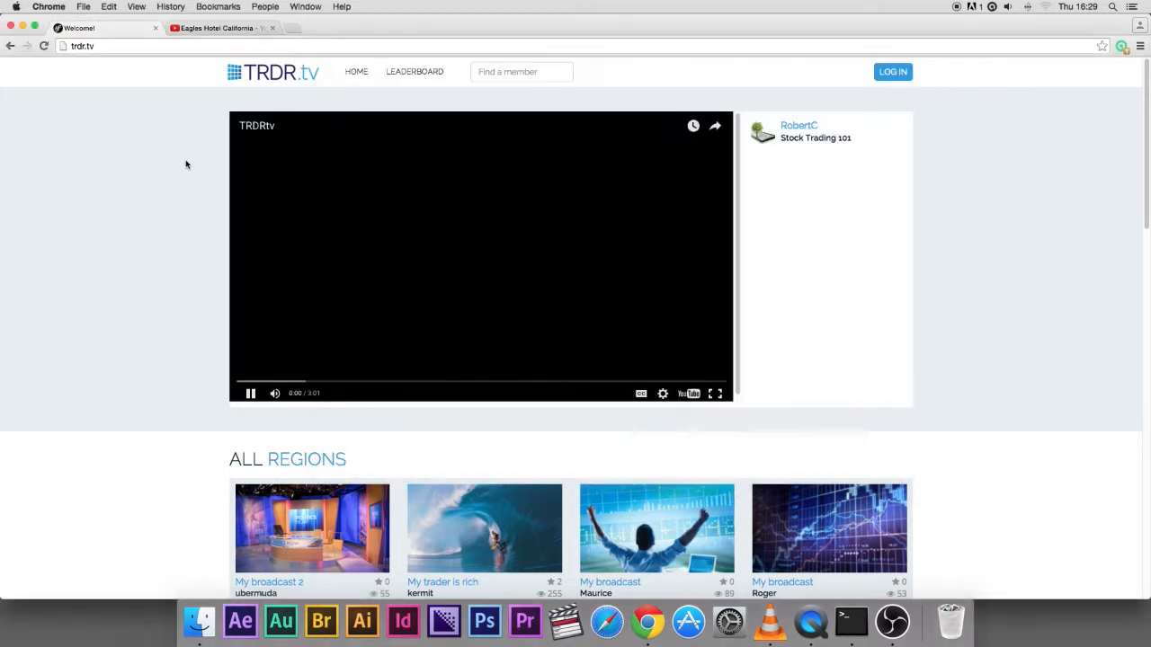
click(251, 393)
click(252, 21)
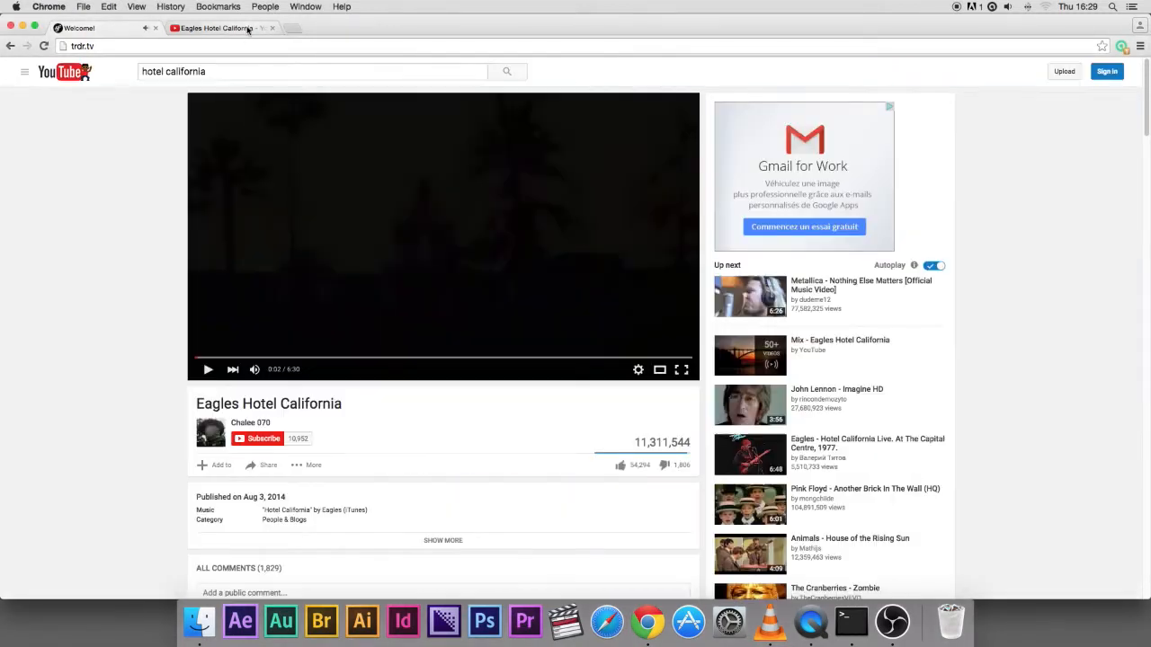
click(207, 371)
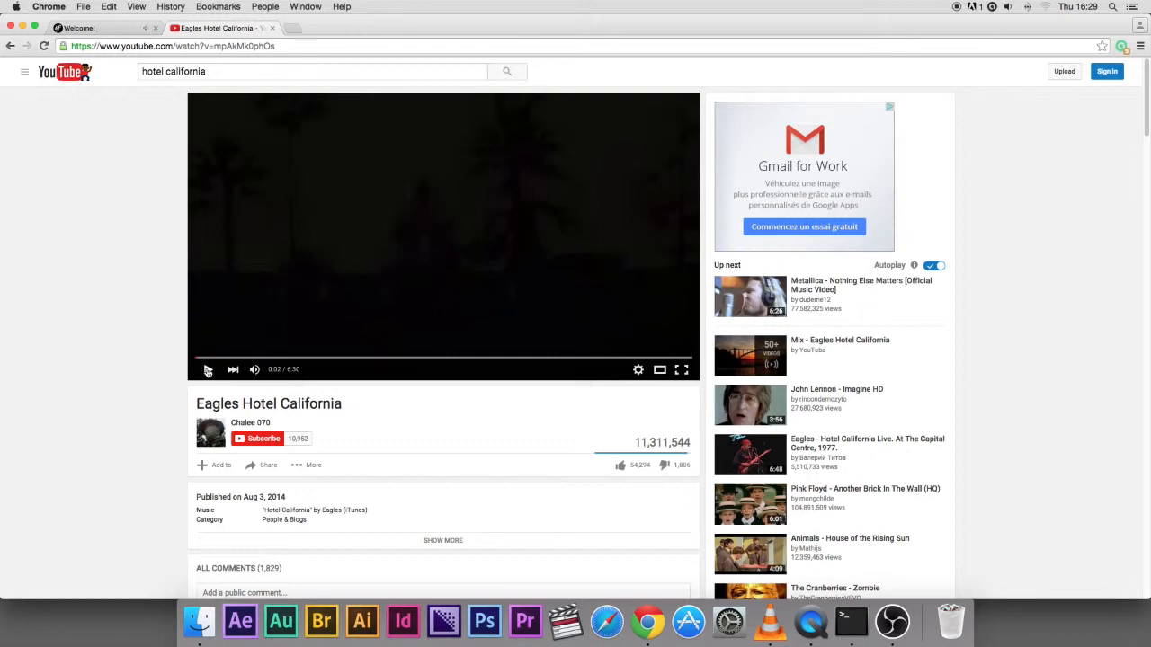
click(207, 371)
click(892, 620)
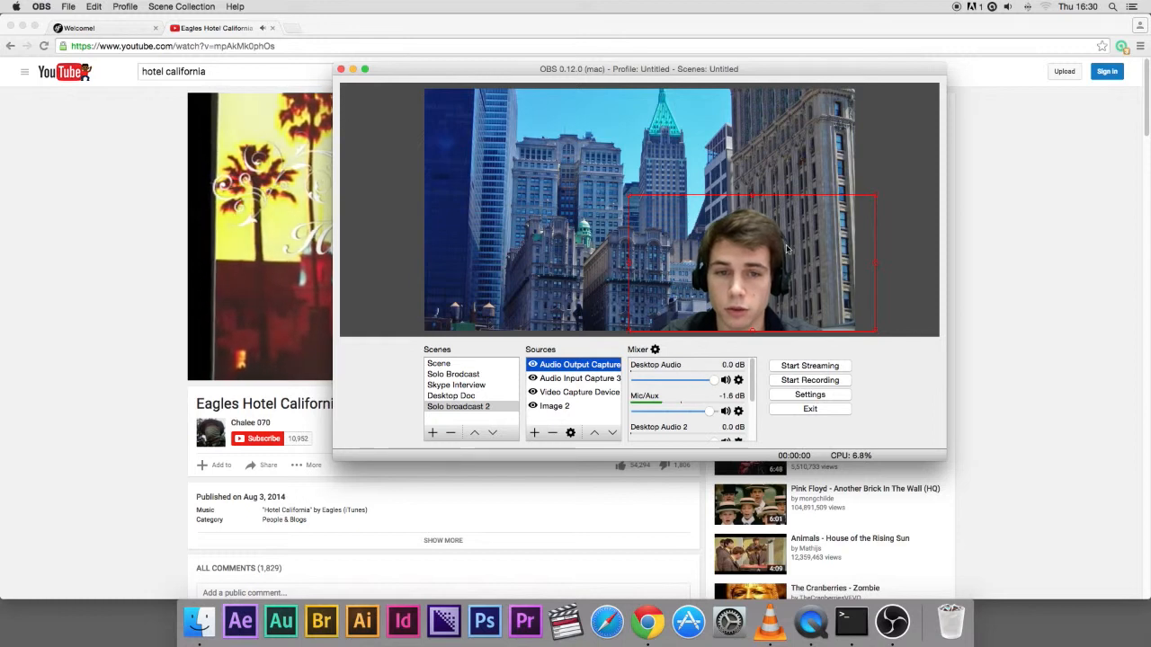
Find Audio MIDI Setup with Spotlight Search and switch to it
click(1113, 8)
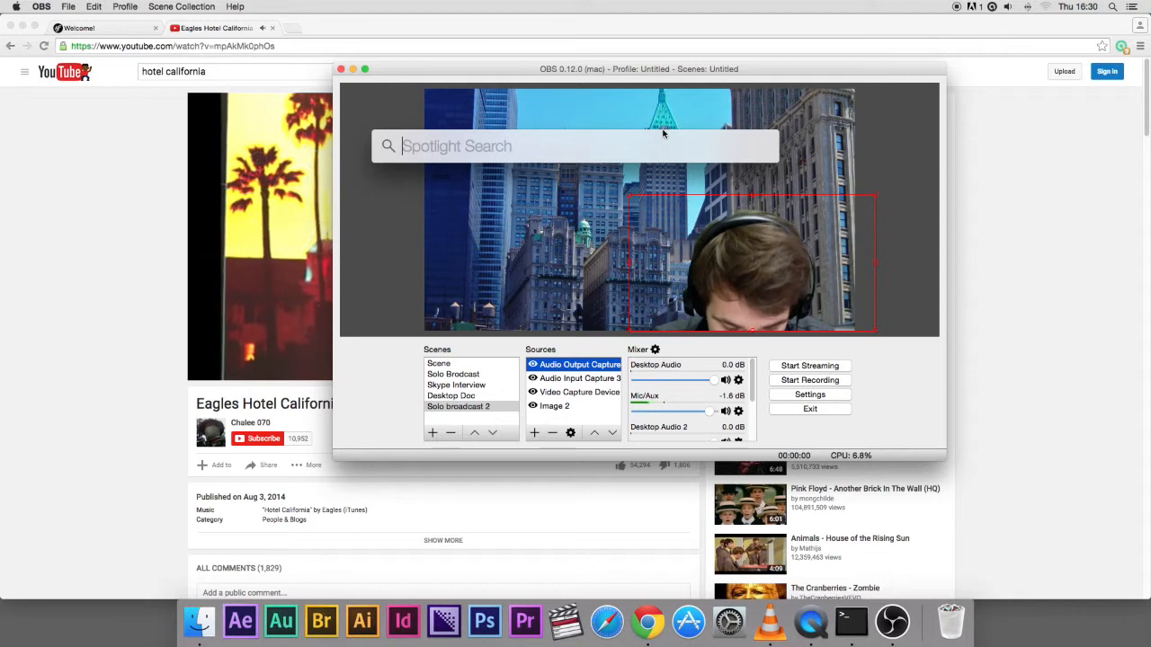
text(udio)
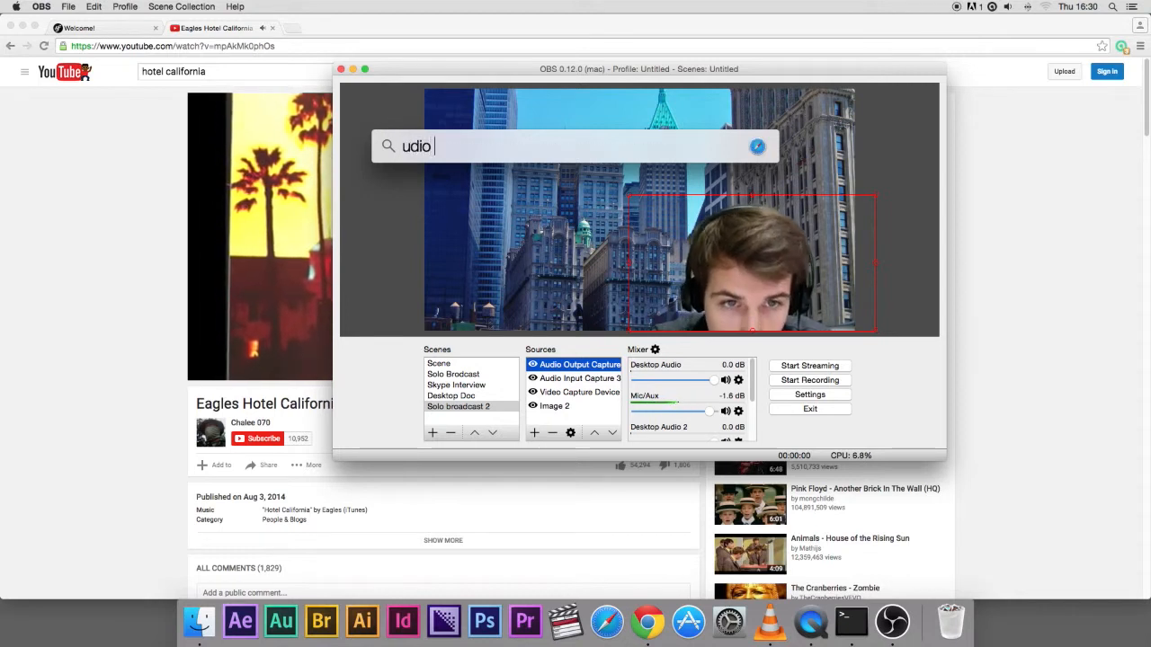
key(BackSpace)
key(BackSpace)
key(BackSpace)
key(BackSpace)
text(A)
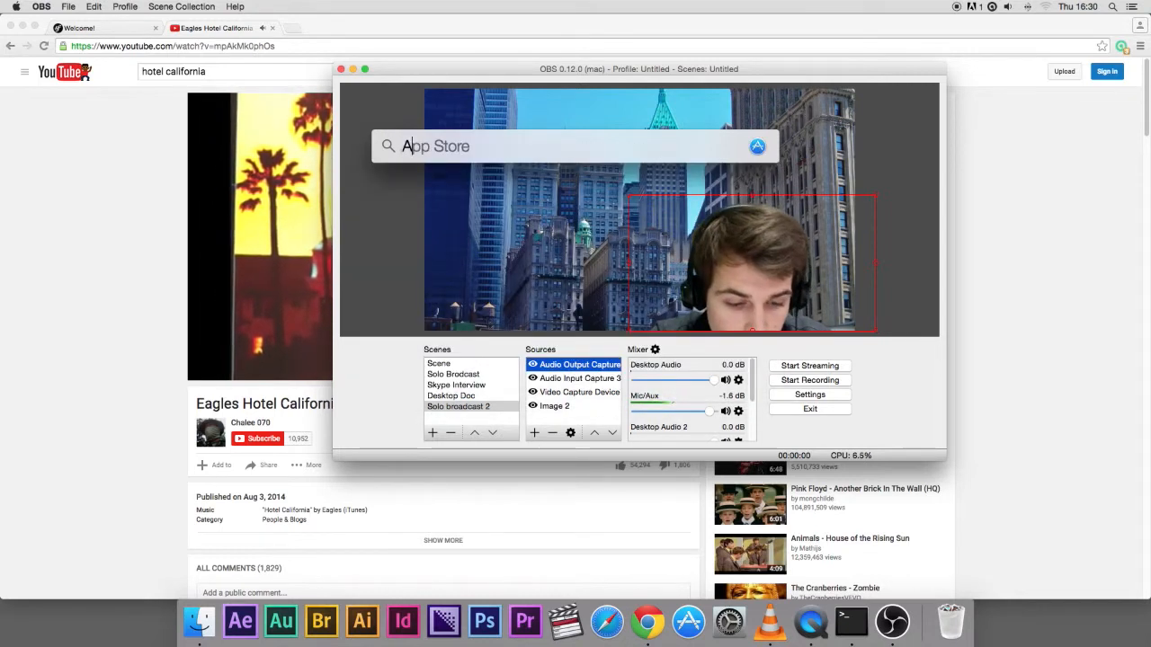
text(udio Midi)
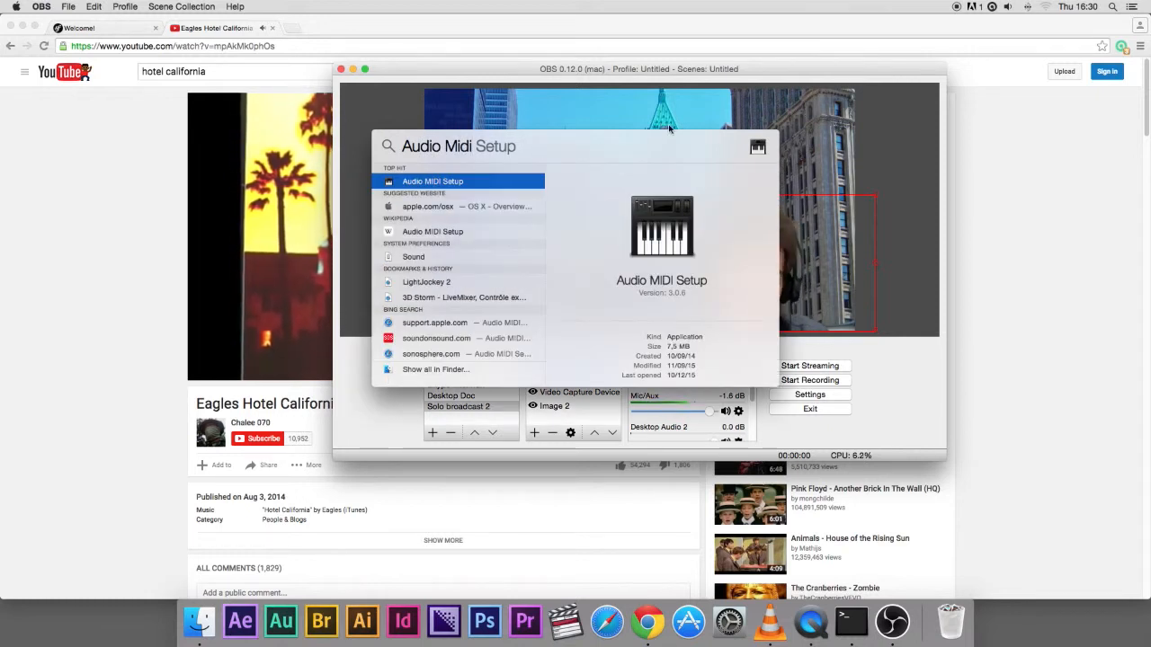
click(442, 183)
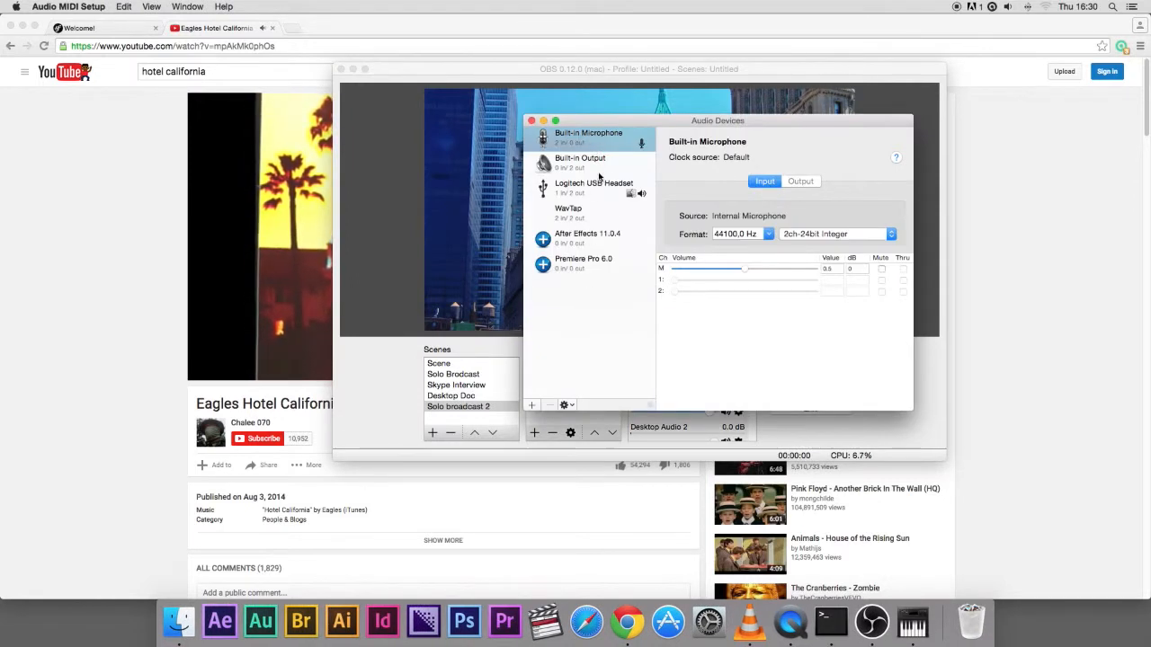
Create a multi-output device with Logitech USB Headset and WavTap enabled, drift correction on for both, pausing the YouTube video meanwhile
click(533, 406)
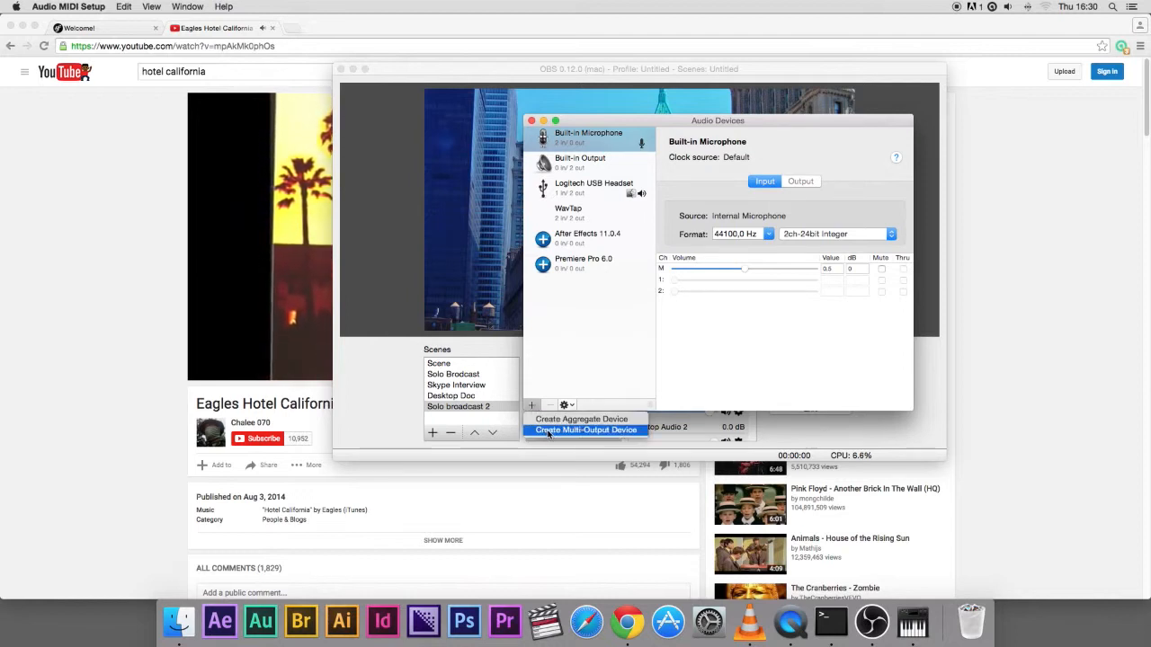
click(548, 430)
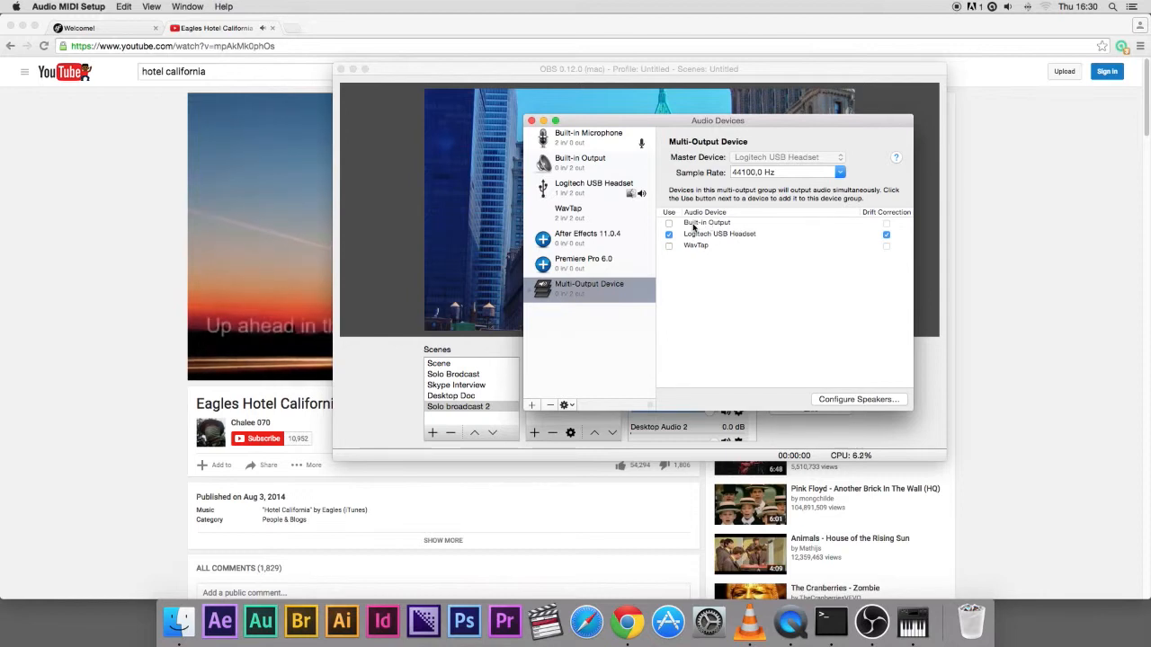
click(208, 371)
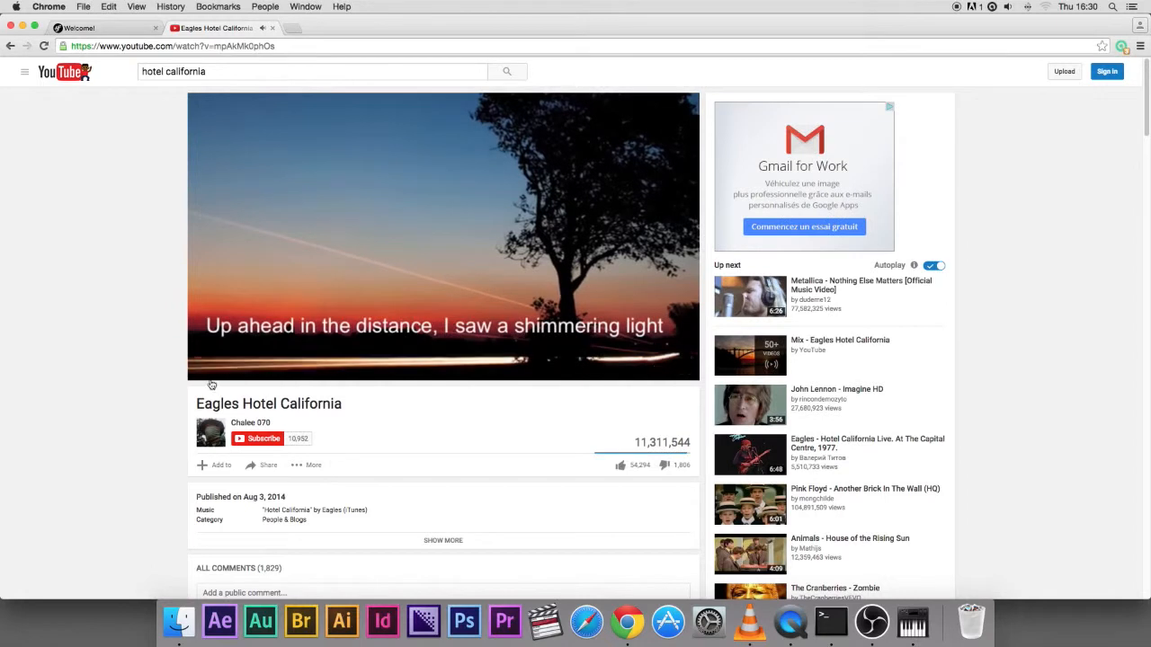
click(912, 622)
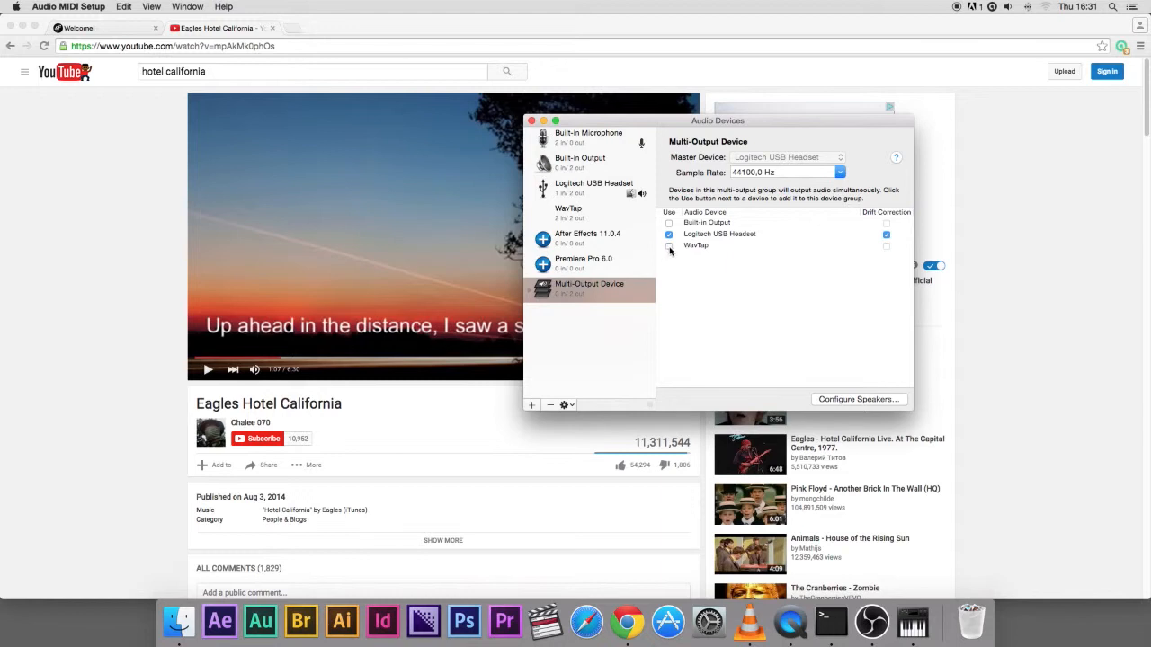
click(669, 246)
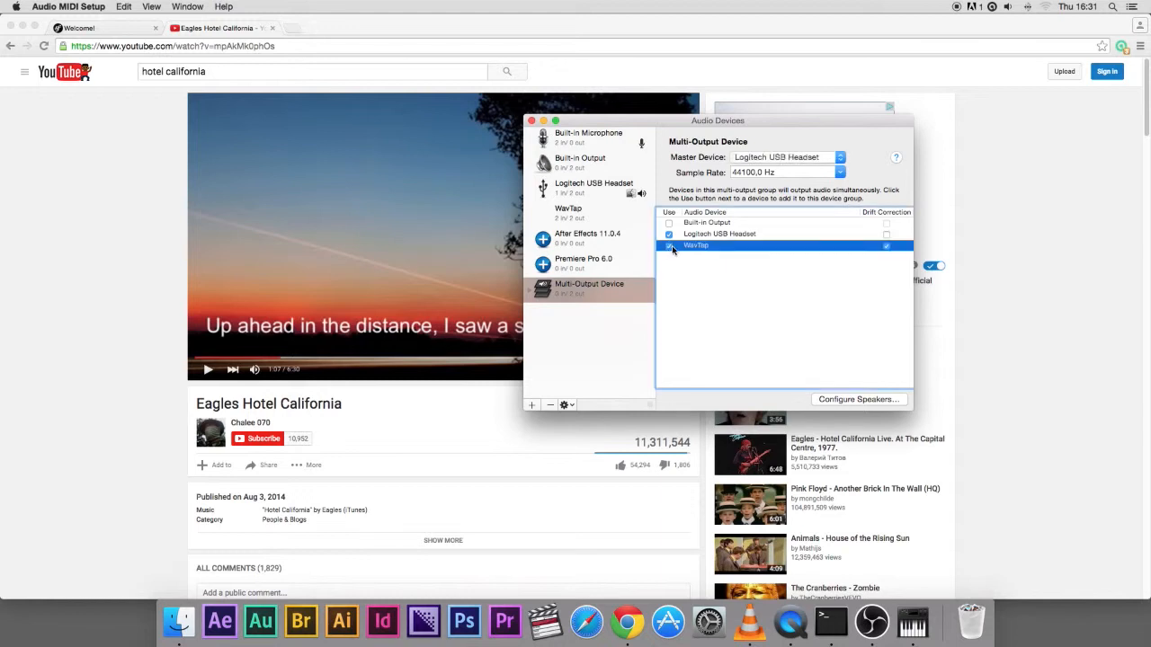
click(886, 234)
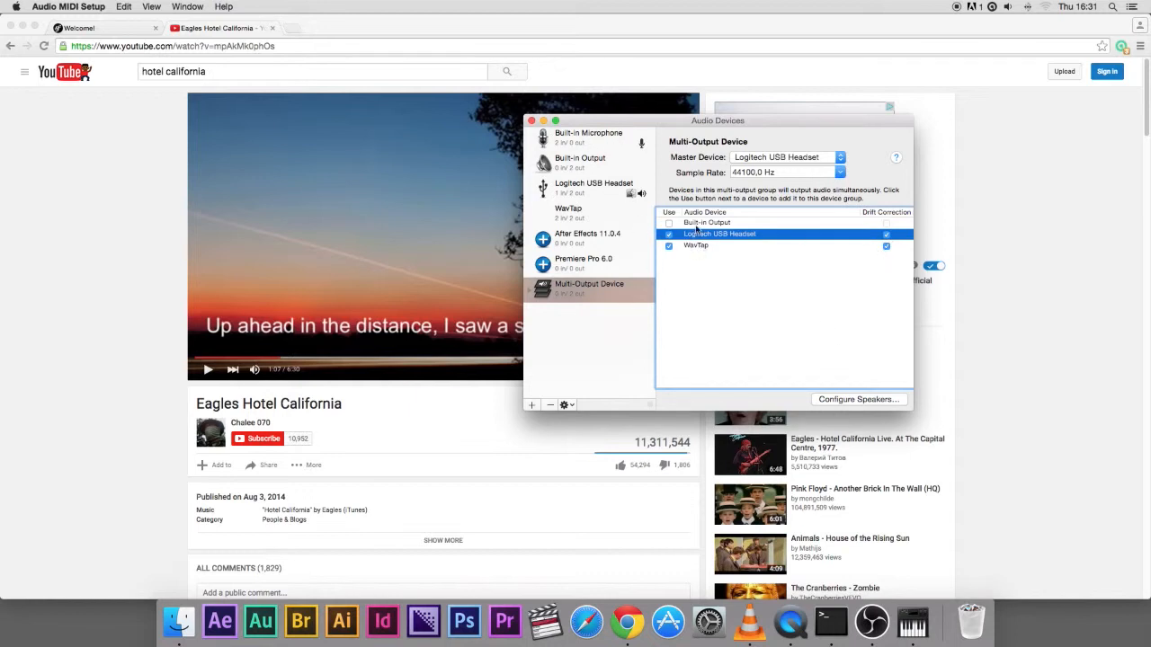
click(531, 122)
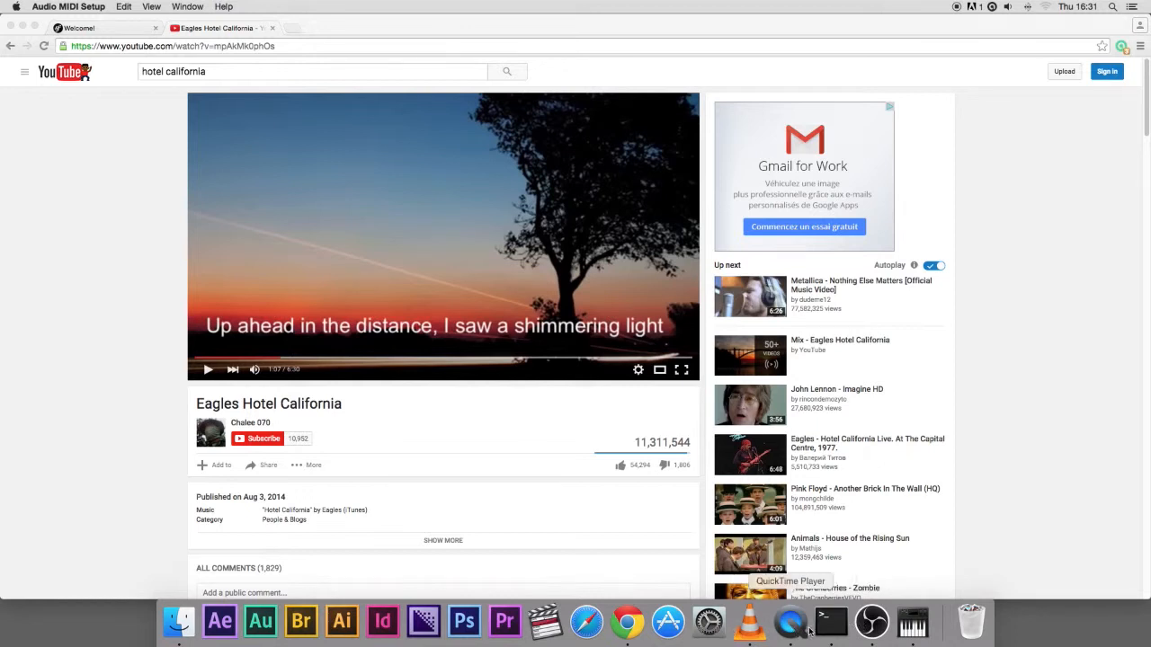
Switch to System Preferences and set the Mac's sound output to Multi-Output Device
click(710, 622)
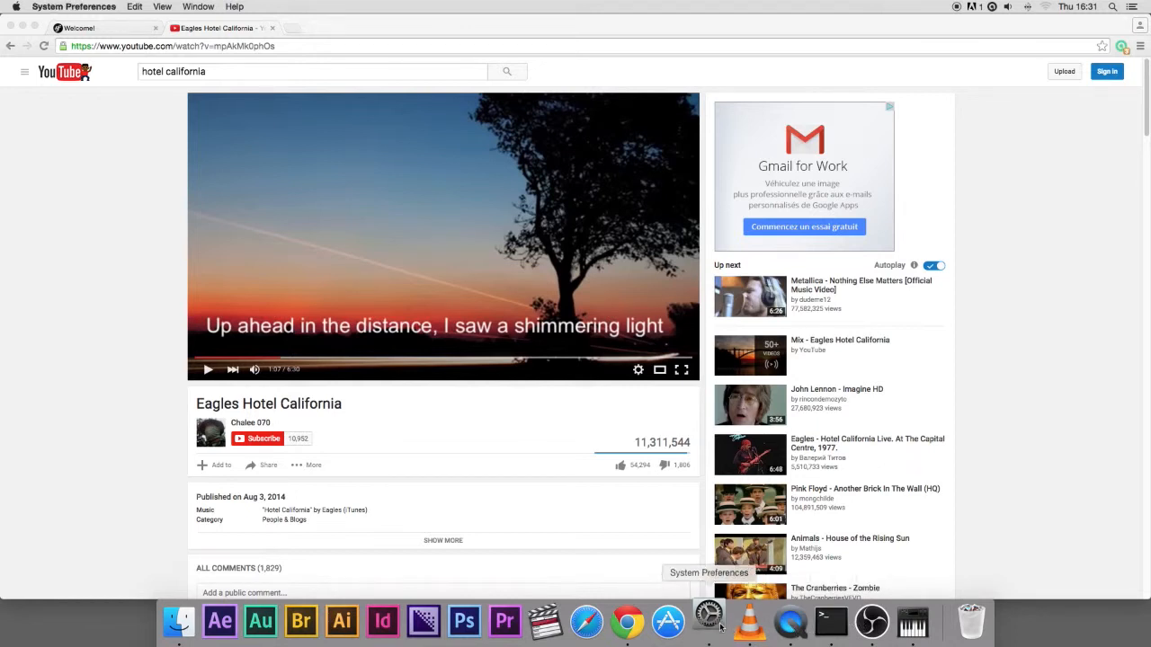
click(422, 295)
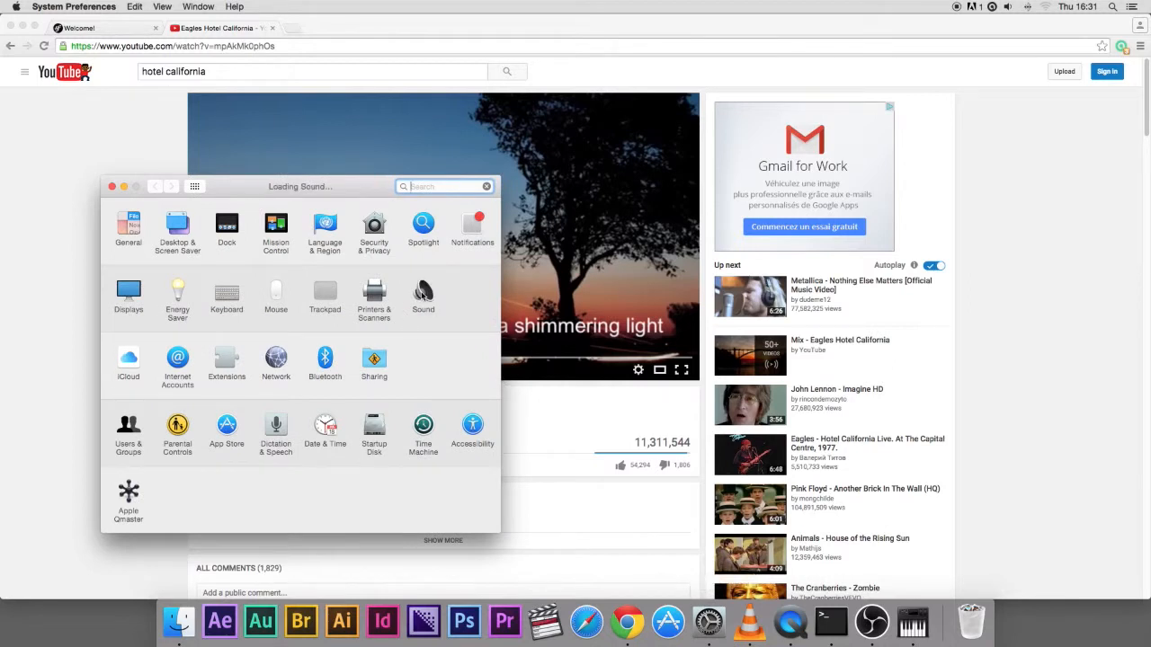
click(178, 289)
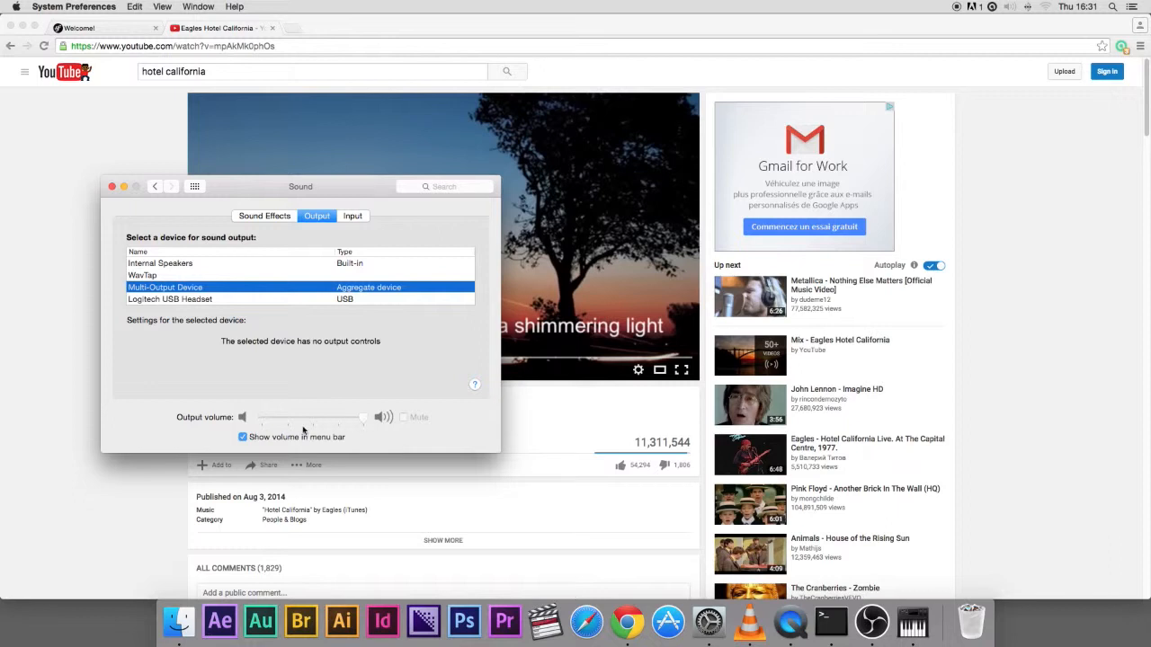
click(244, 438)
click(112, 187)
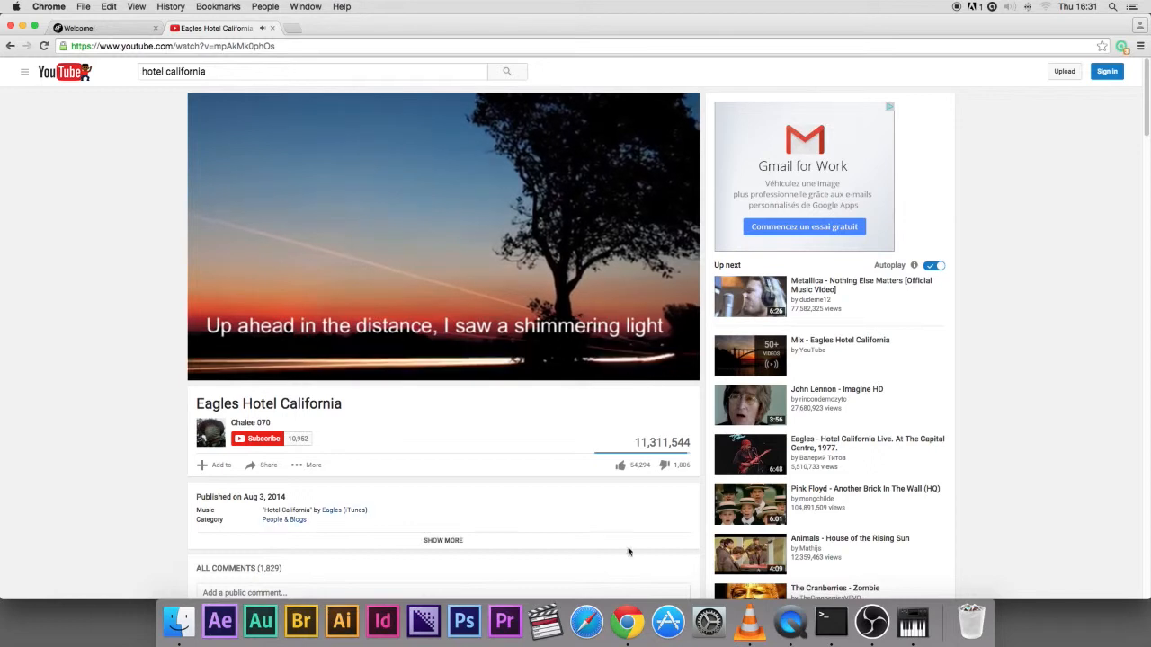
Start streaming in OBS, play the live broadcast on the TRDR.tv home page in Chrome, and pause the YouTube video
click(871, 620)
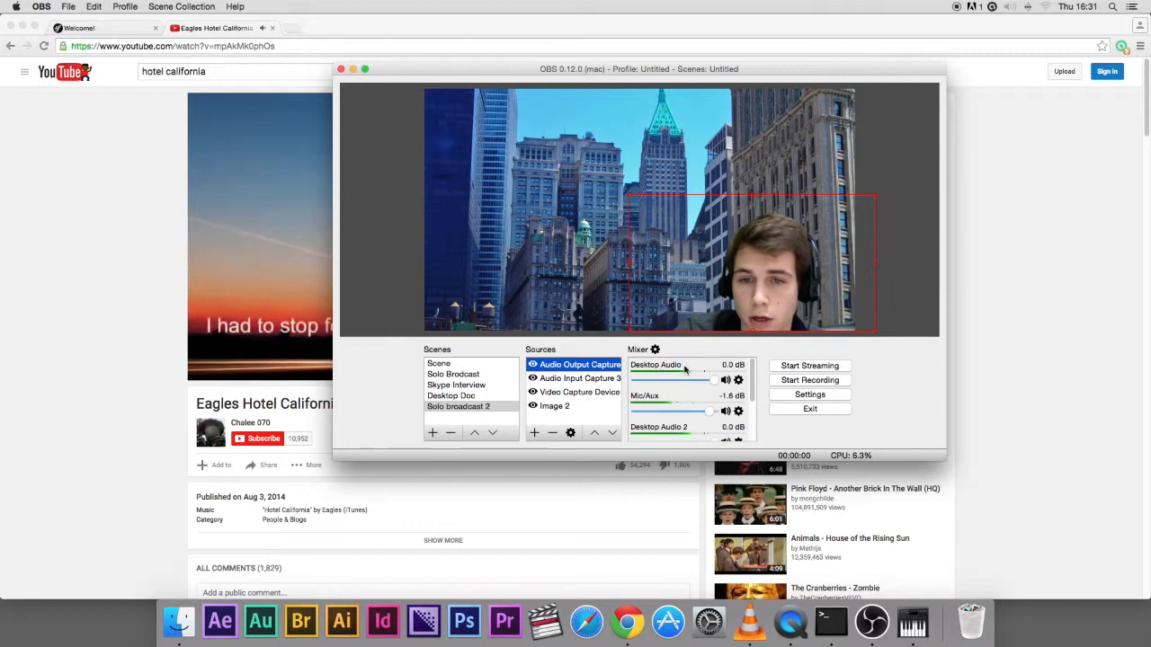
click(816, 370)
click(1015, 362)
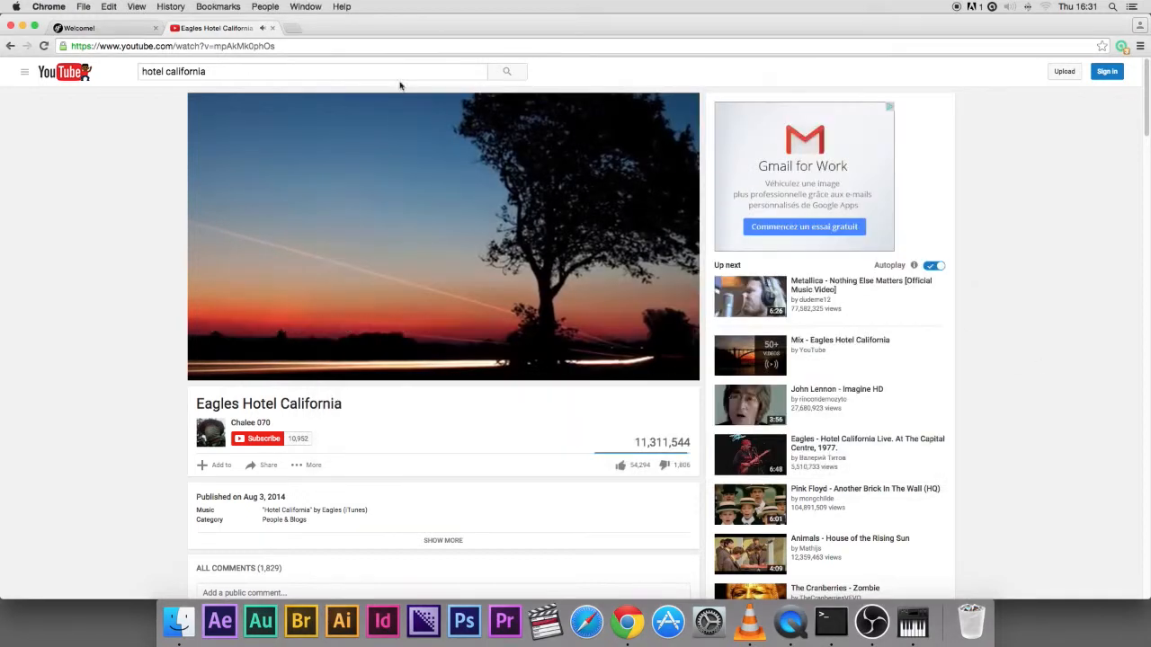
click(126, 27)
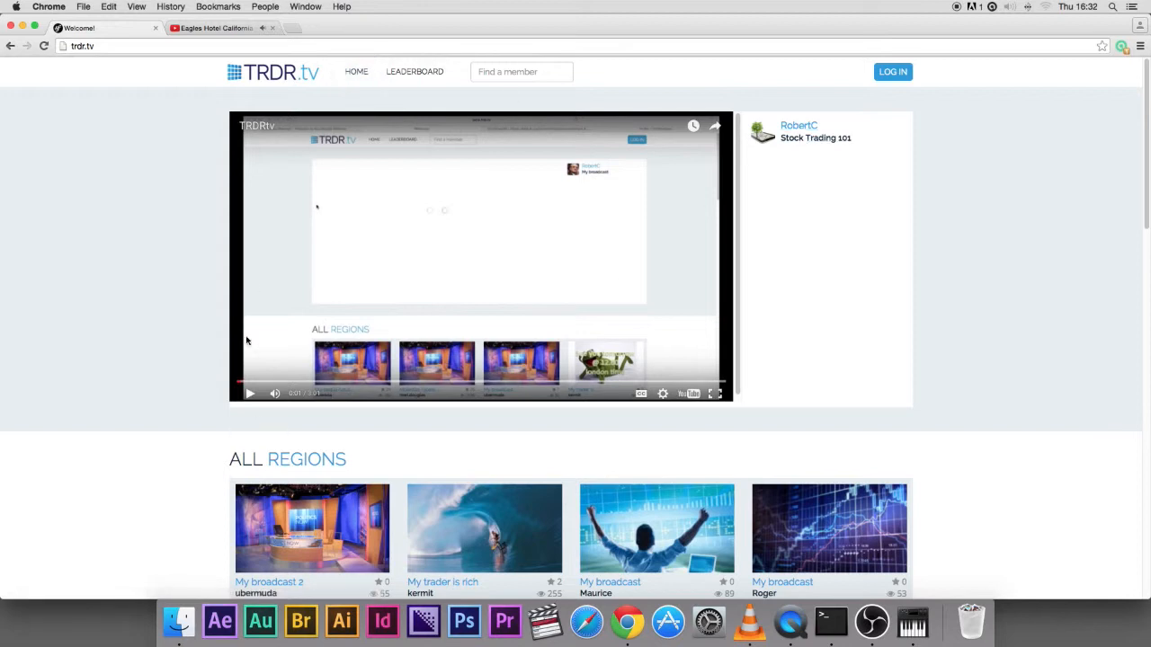
click(262, 75)
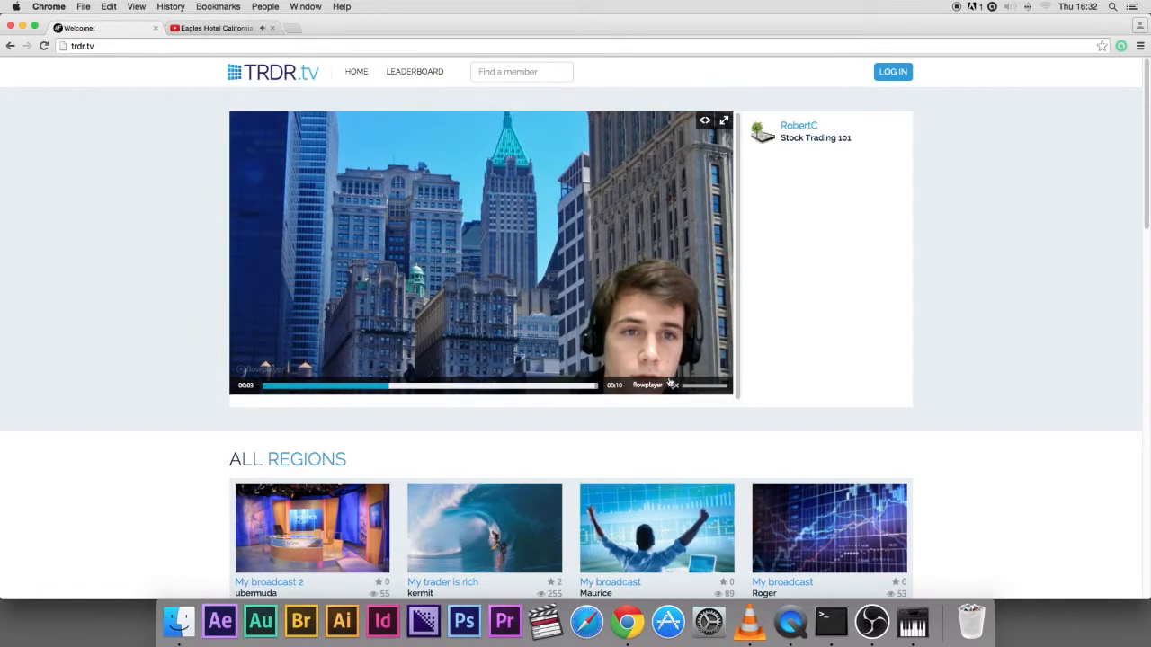
click(230, 28)
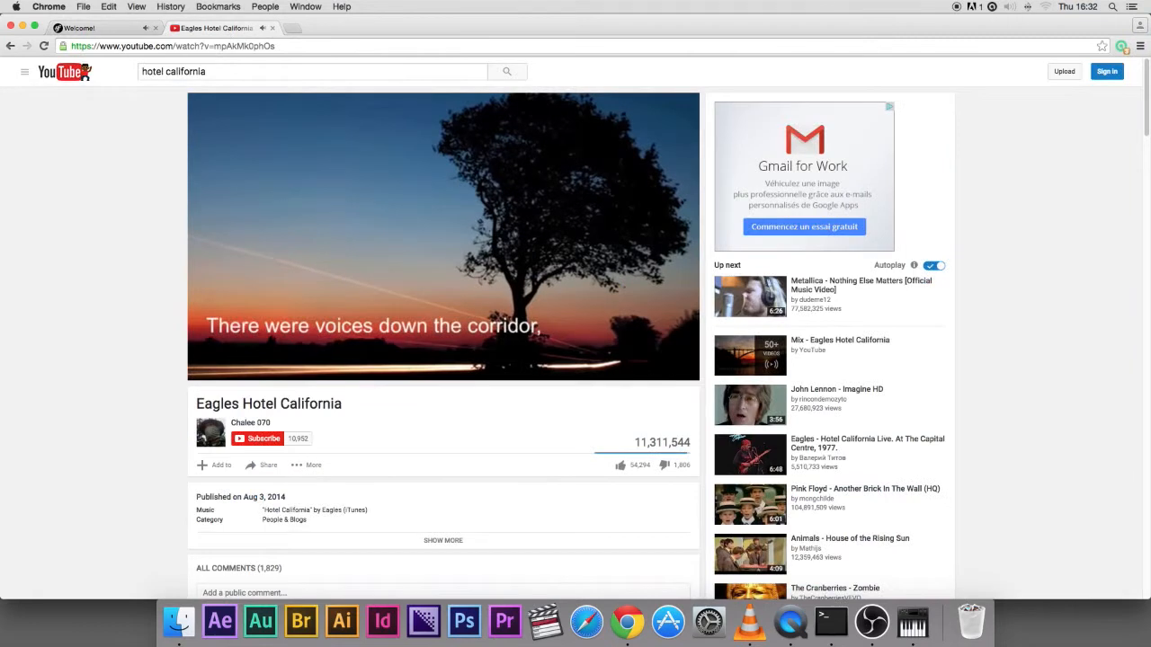
click(117, 29)
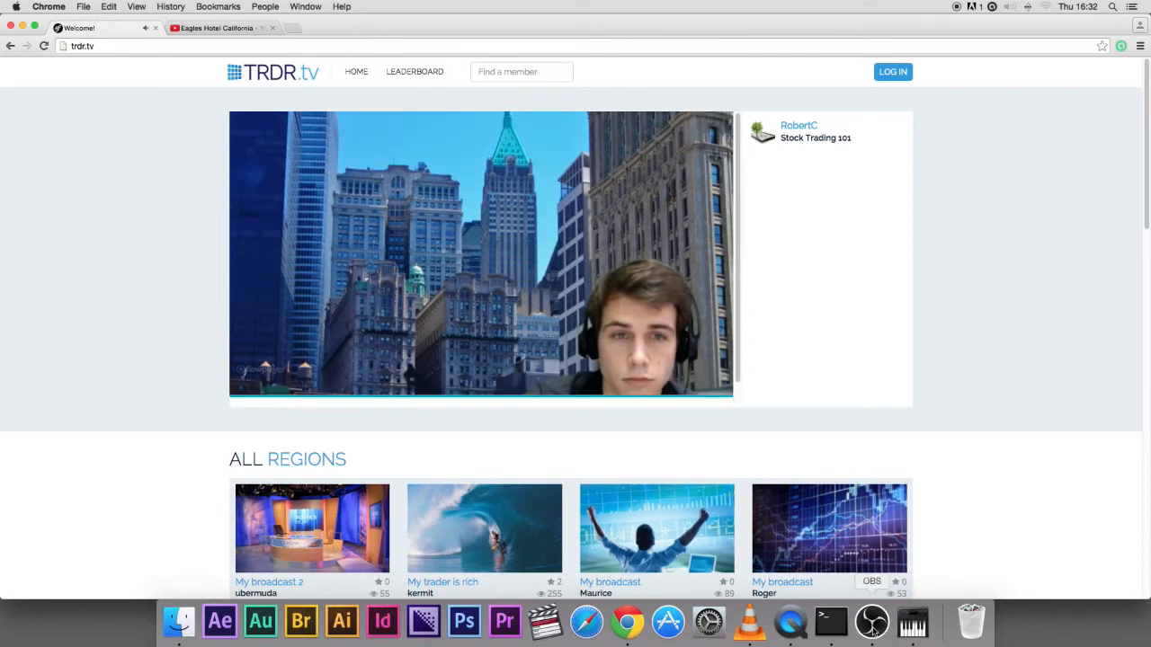
Stop streaming in OBS, mute the TRDR.tv player in Chrome, and return to OBS
click(872, 625)
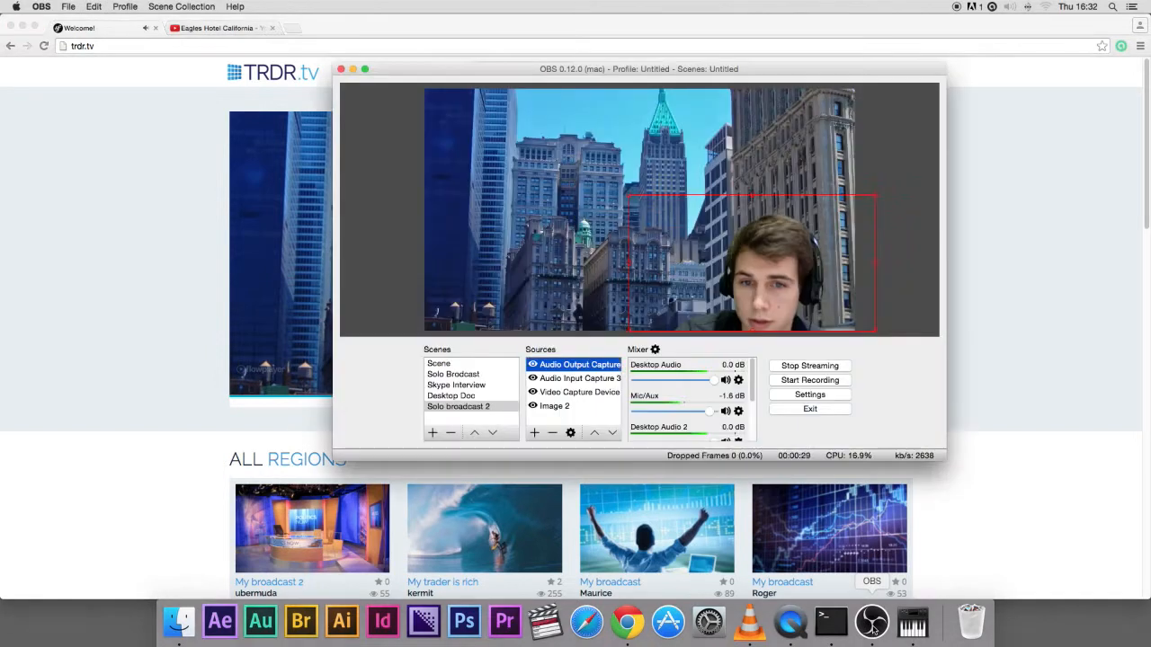
click(812, 367)
click(997, 427)
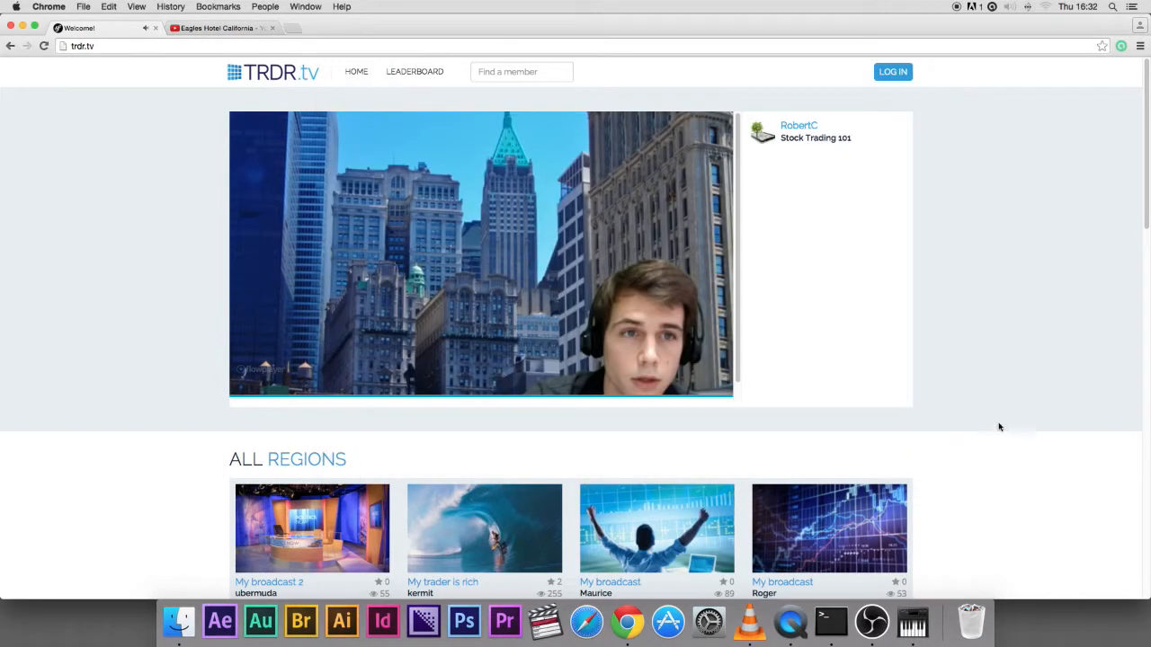
click(673, 386)
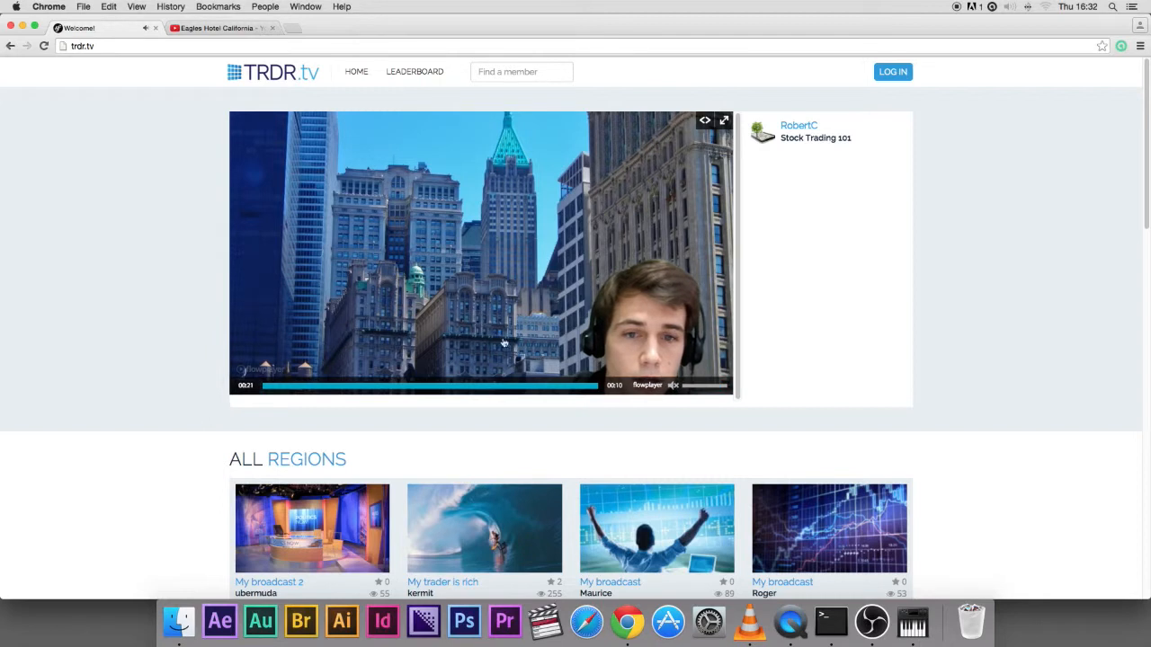
click(872, 622)
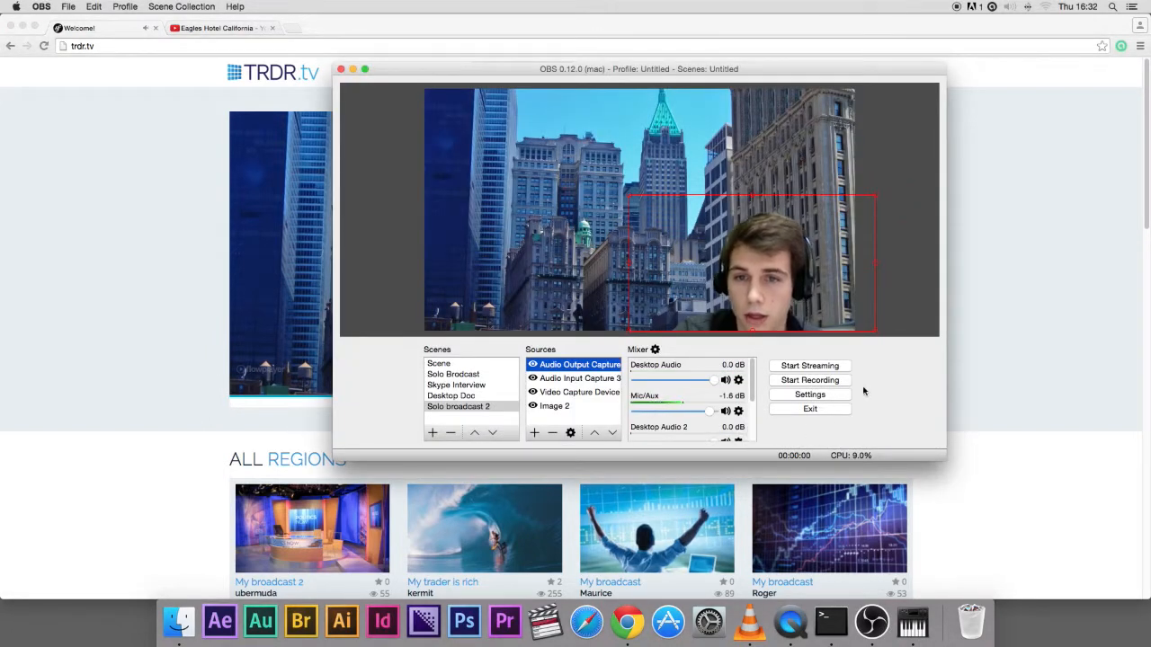
click(561, 379)
click(565, 365)
click(563, 380)
click(564, 365)
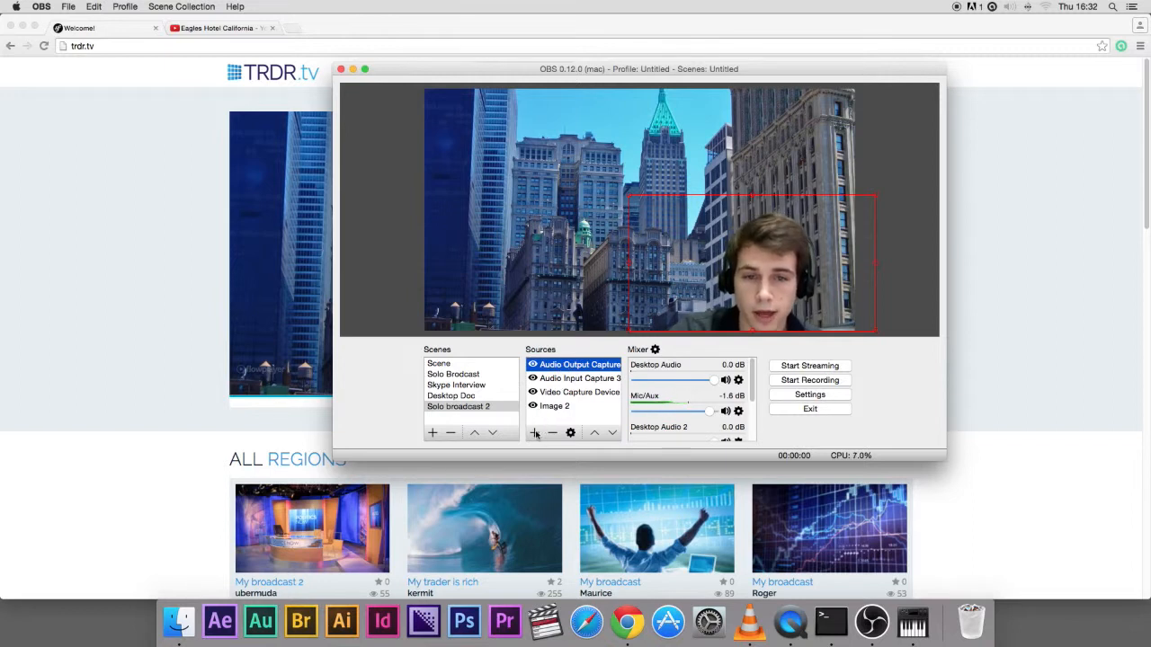
Add a new Window Capture source showing the [Google Chrome] Welcome! window and shrink it into the canvas's upper-left area
click(535, 435)
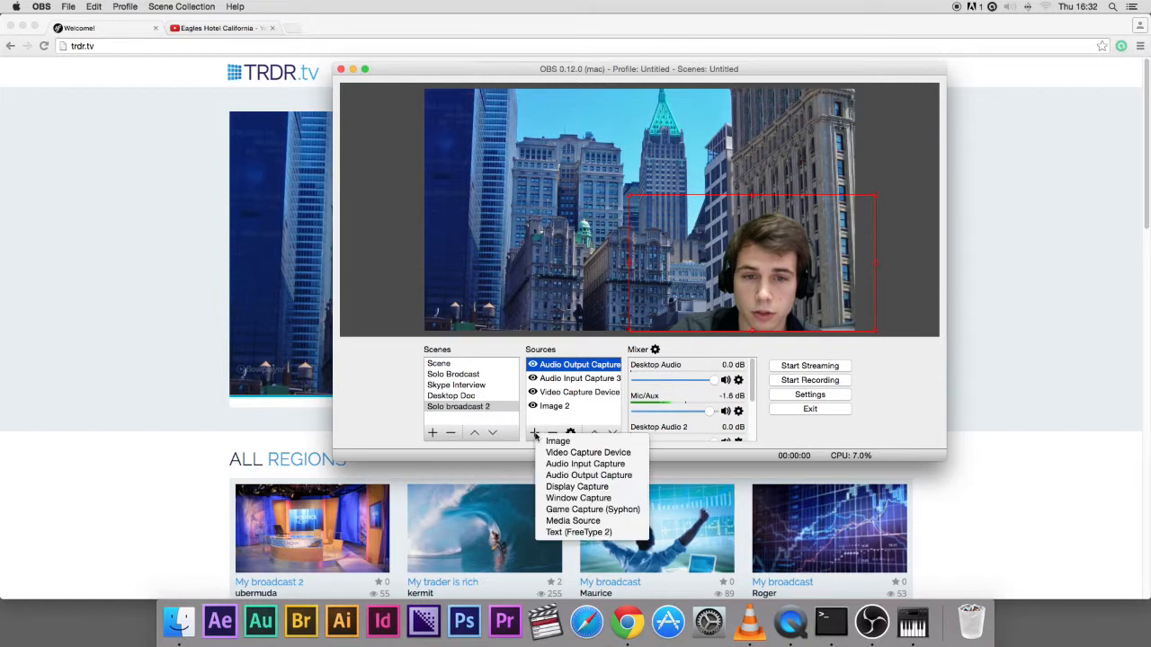
click(578, 498)
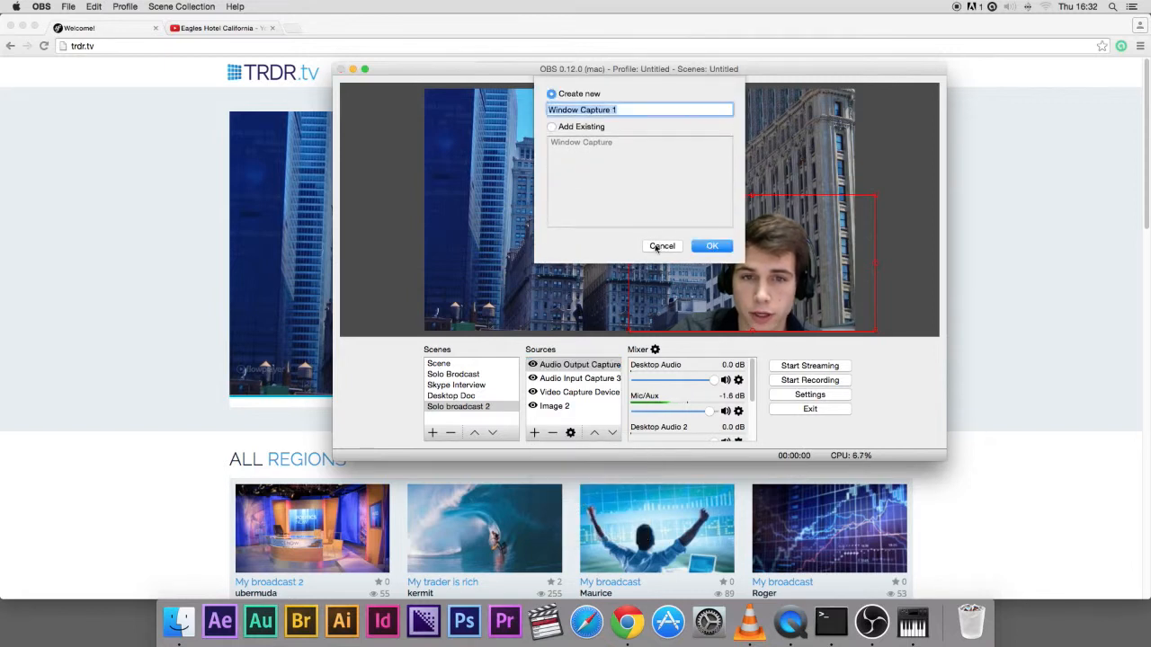
click(712, 244)
click(552, 330)
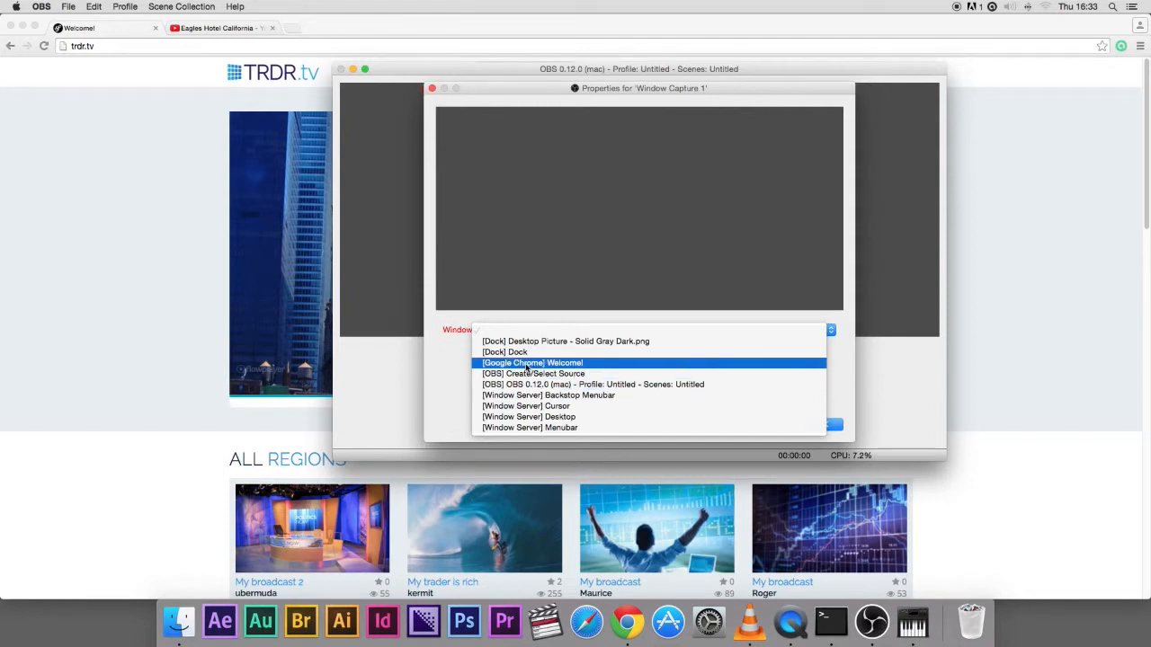
click(526, 364)
click(818, 425)
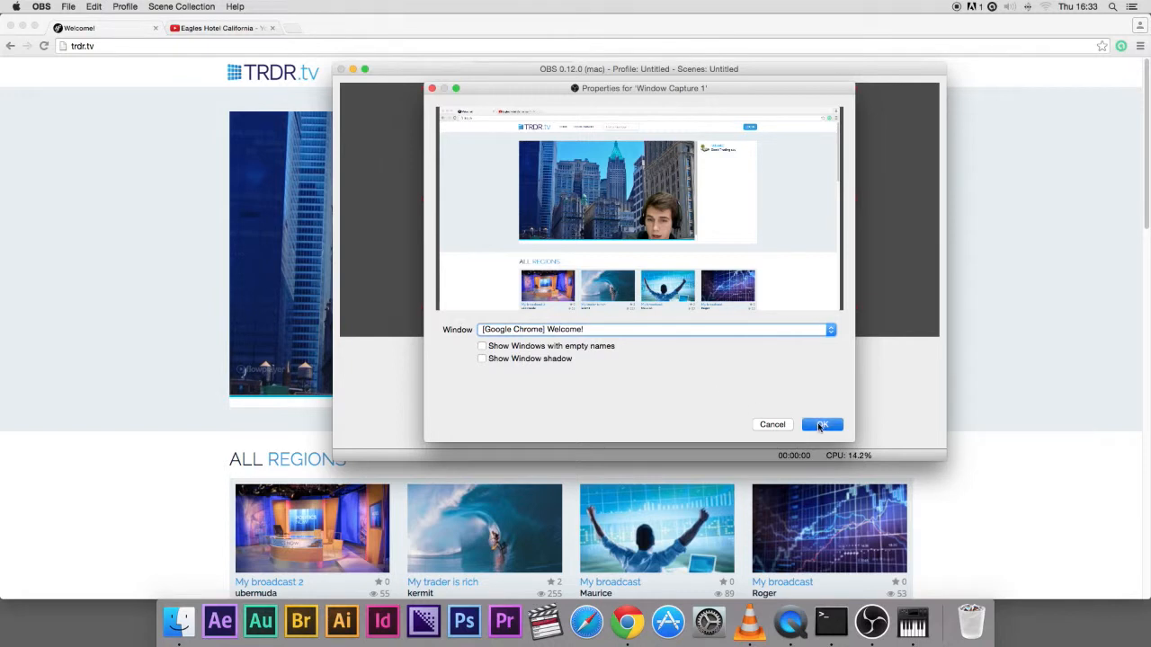
drag(855, 312, 667, 213)
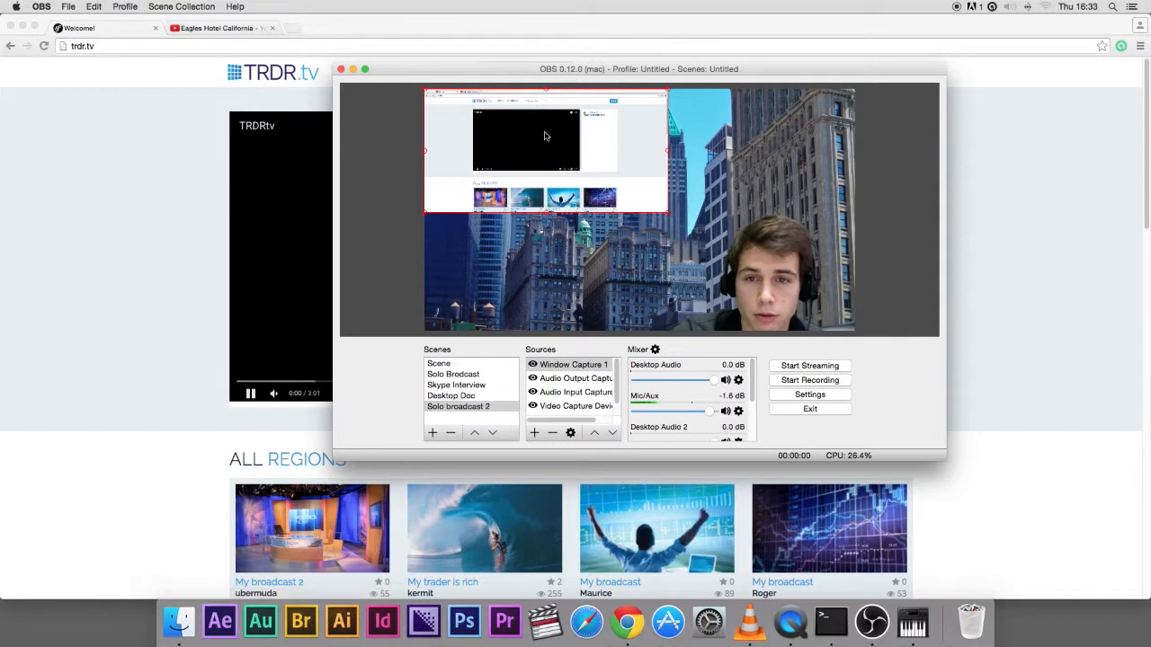
Pause the TRDR.tv promotional video in Chrome and return to OBS
click(250, 393)
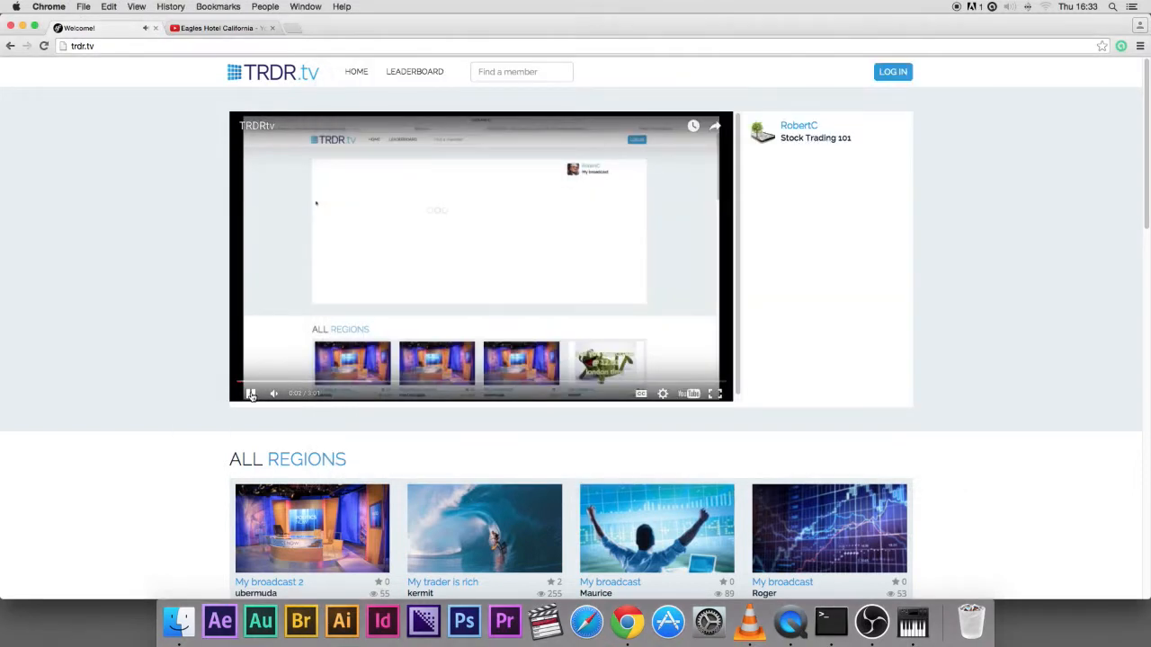
click(871, 621)
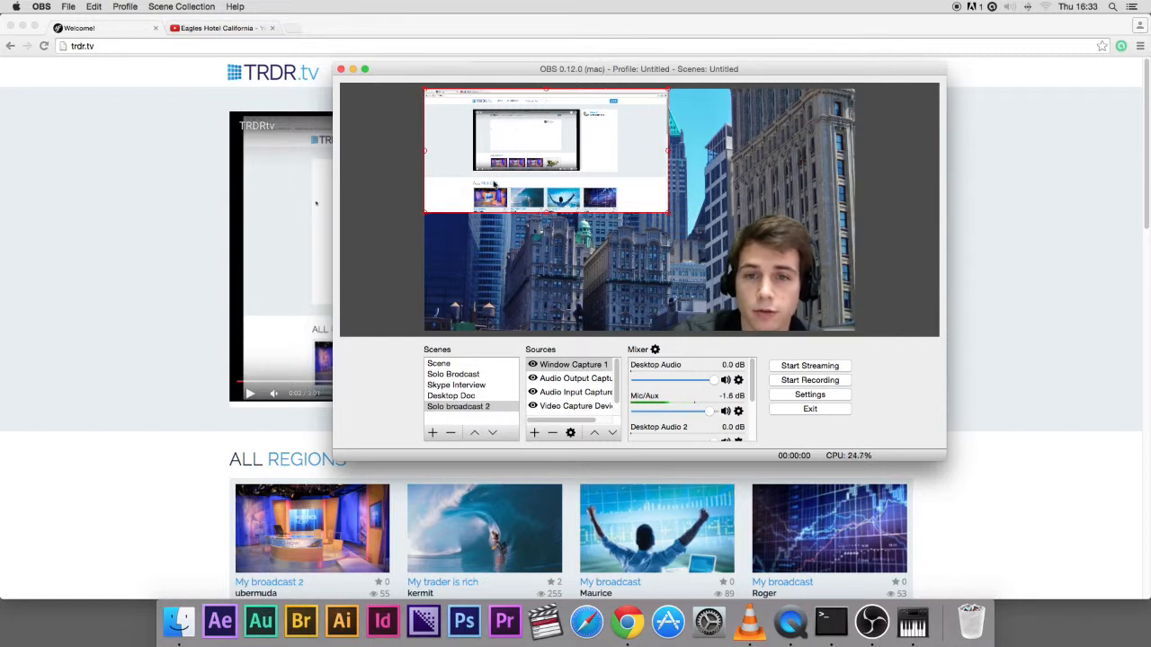
Remove the Window Capture 1 source from the Solo broadcast 2 scene
right_click(562, 372)
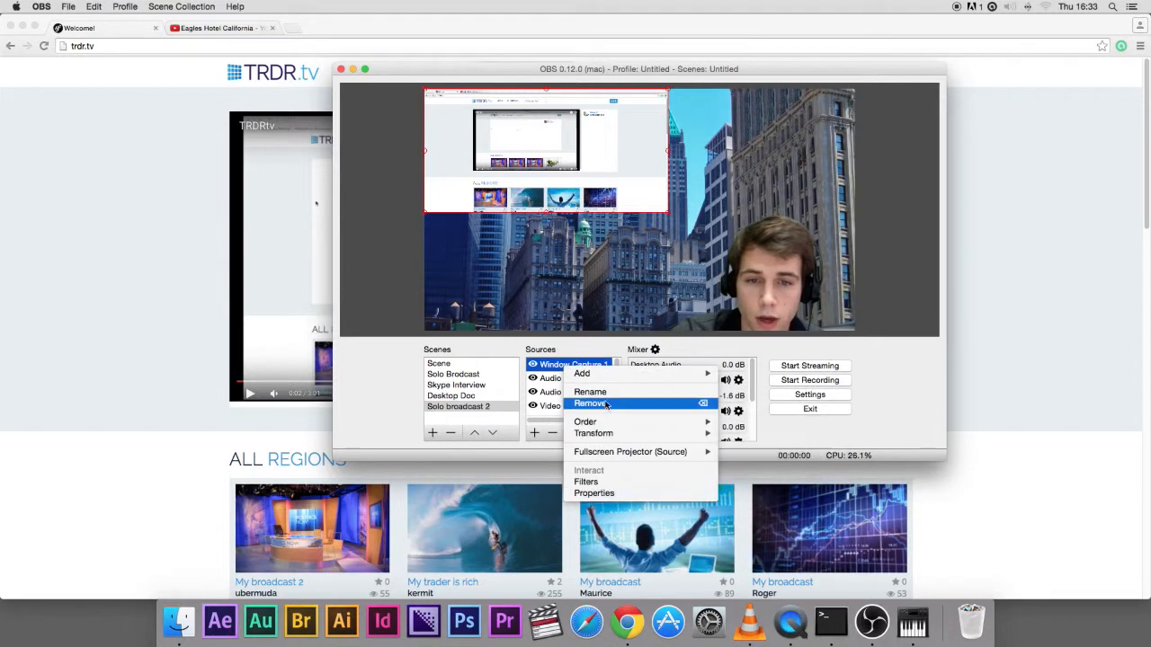
click(593, 403)
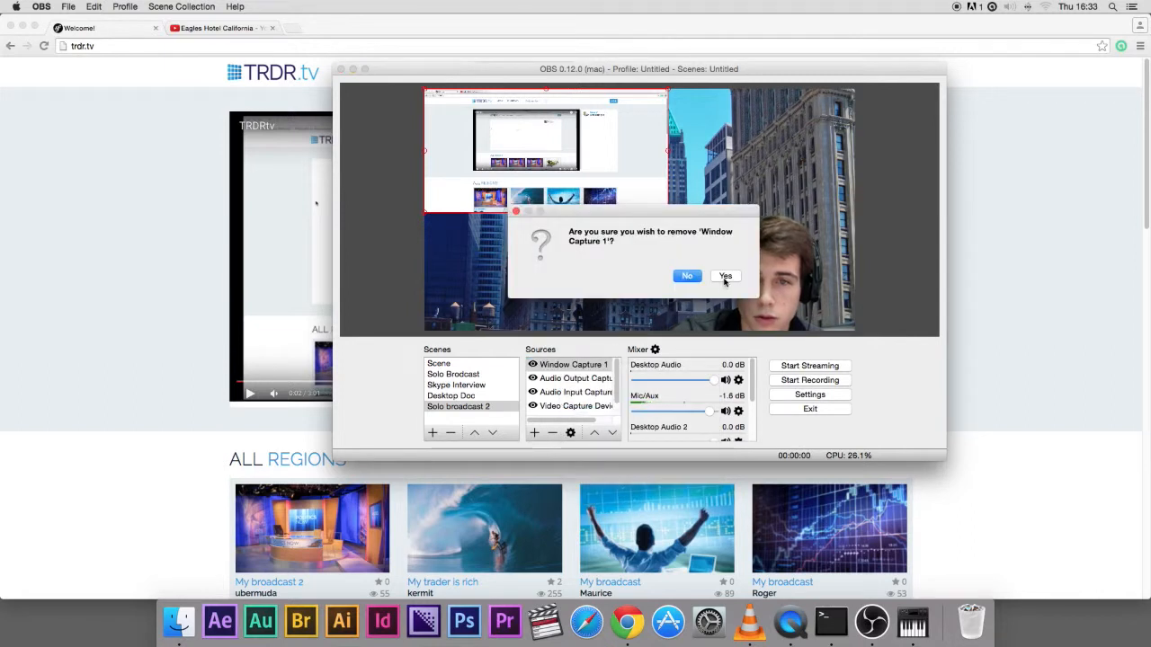
click(724, 275)
Try out a new Display Capture source showing display 0 with its cursor, and remove it from the scene again
click(534, 432)
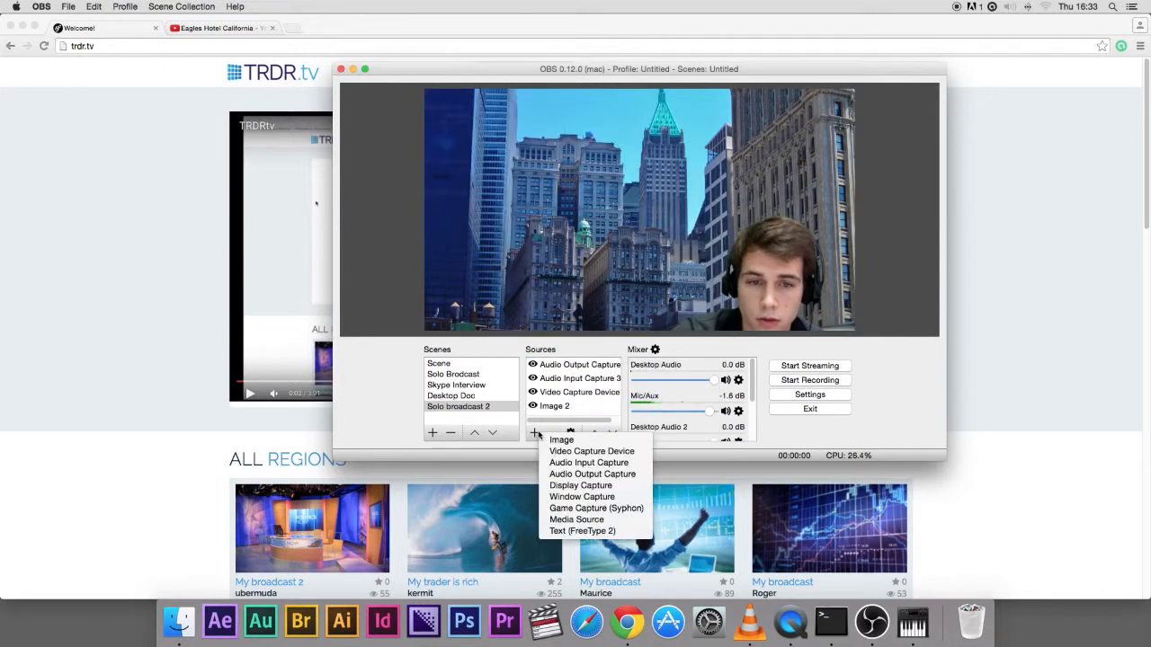
click(580, 486)
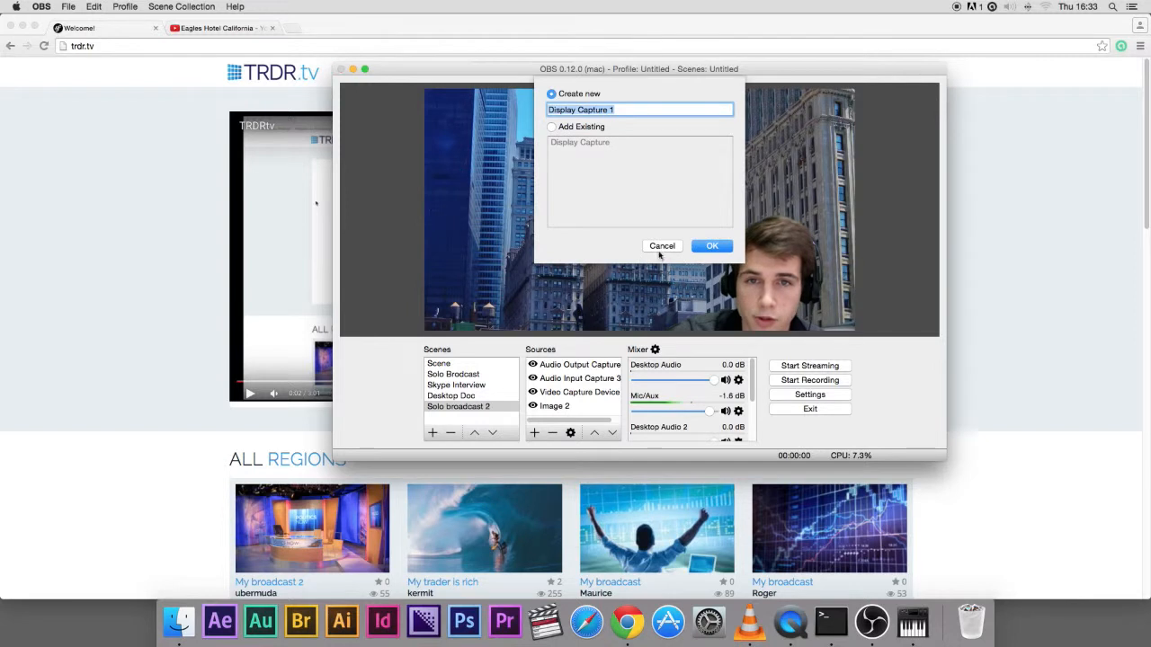
click(712, 247)
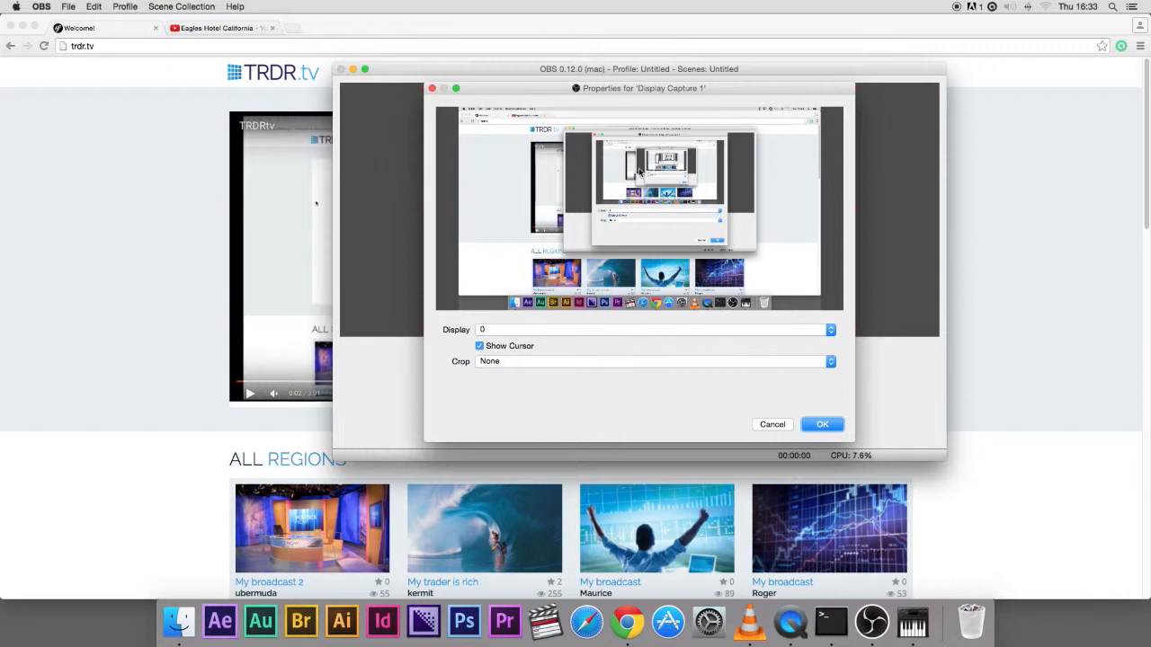
click(823, 424)
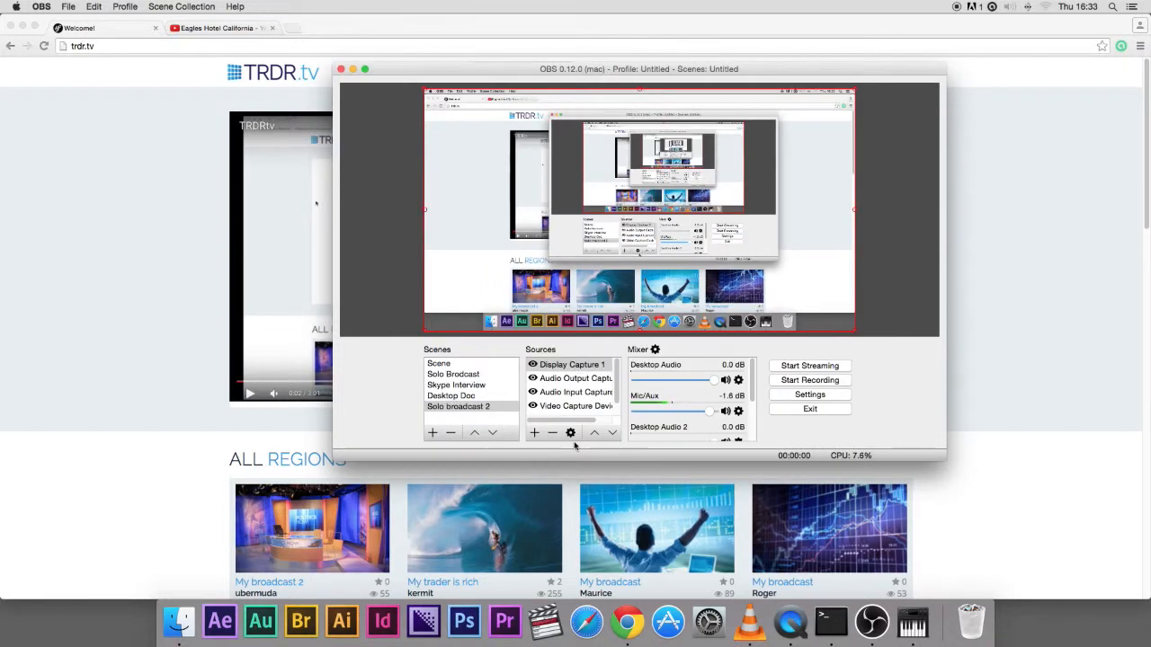
click(552, 433)
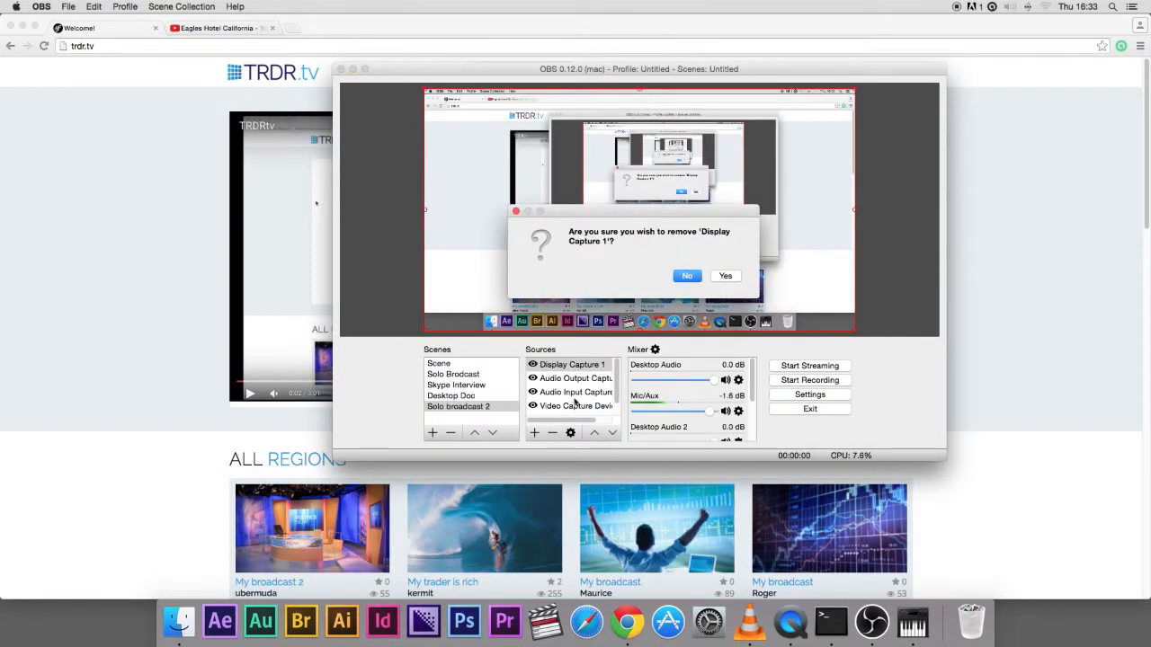
click(727, 276)
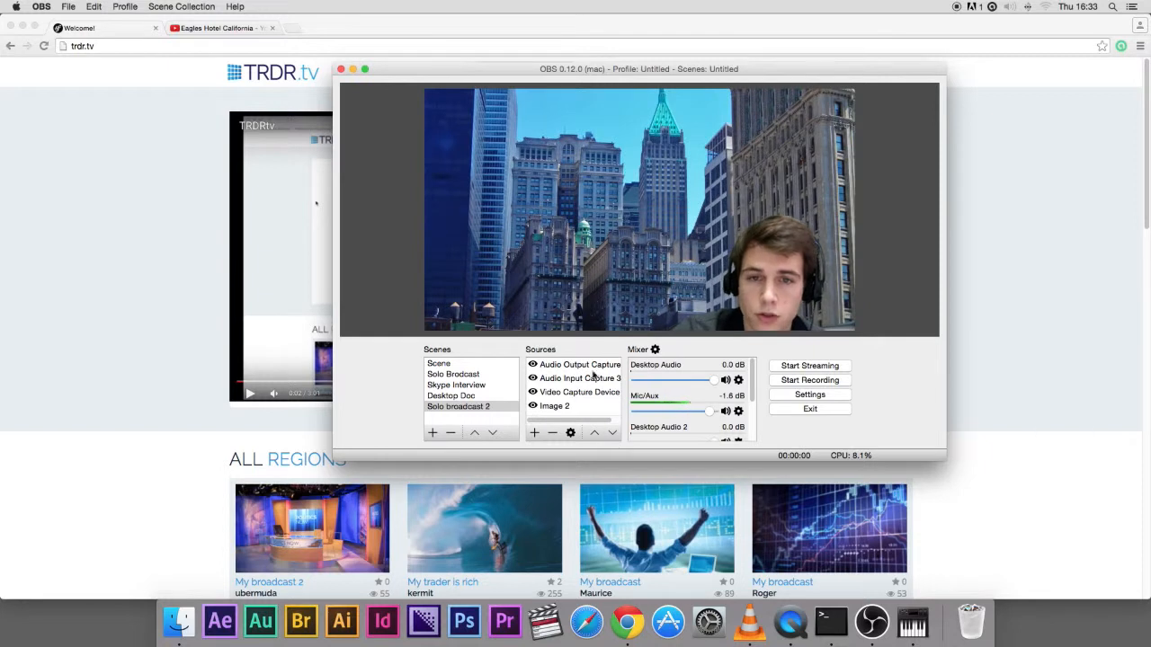
Look at the Desktop Doc scene and at the Skype Interview scene's background image and window capture sources
click(466, 396)
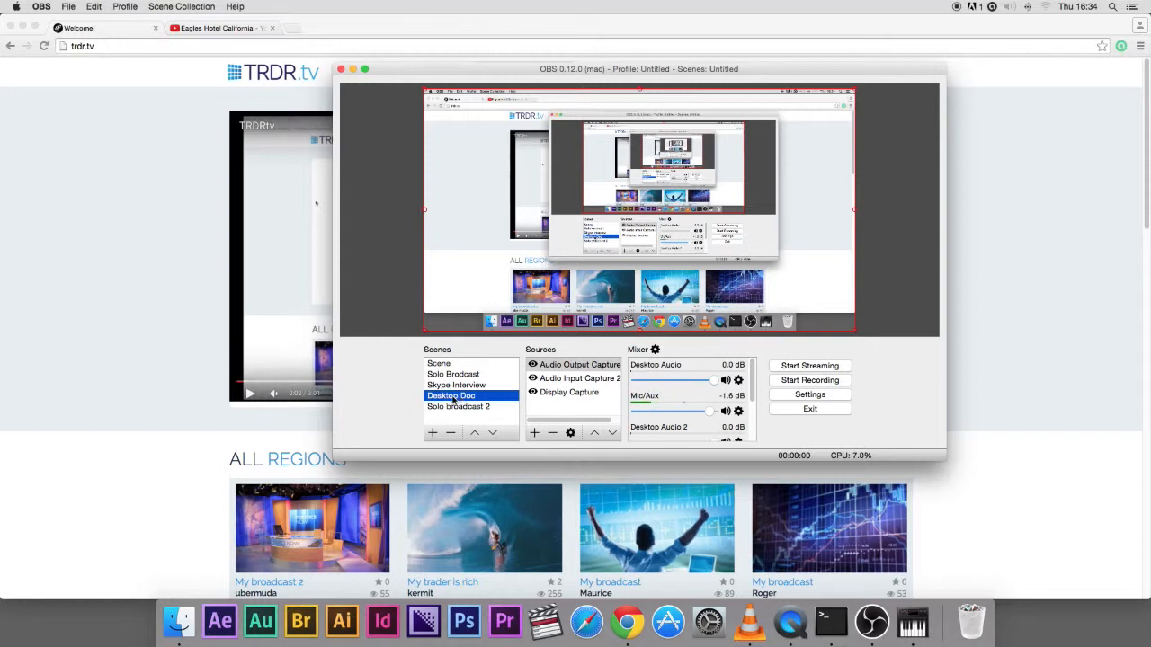
click(450, 386)
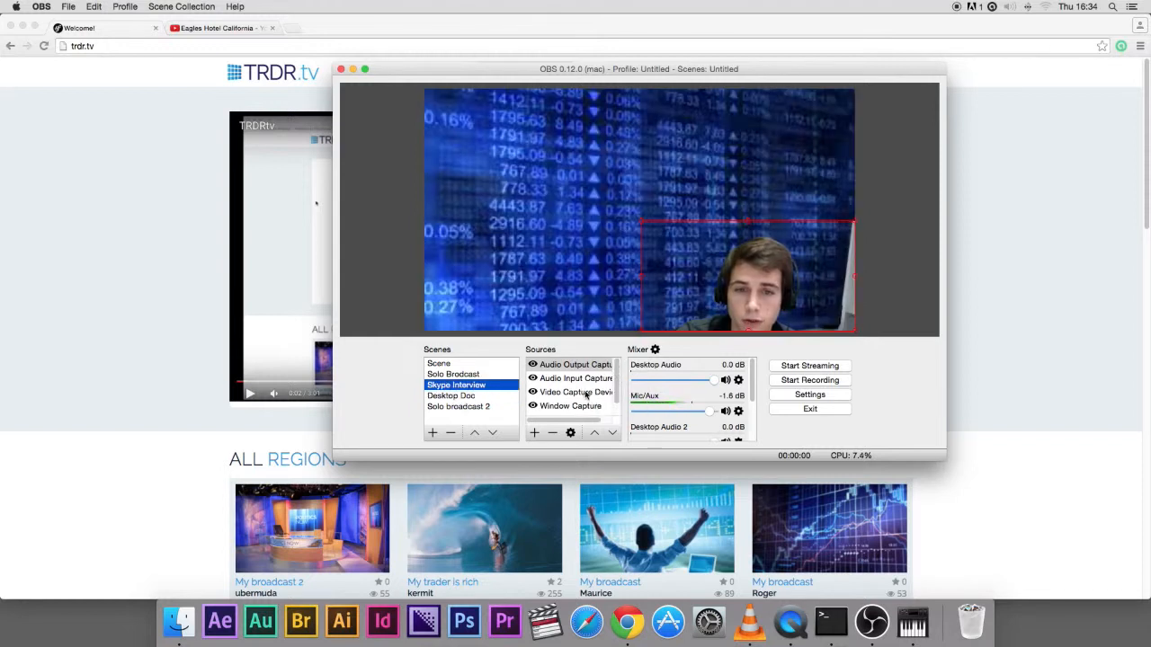
scroll(599, 396, down, 1)
click(558, 407)
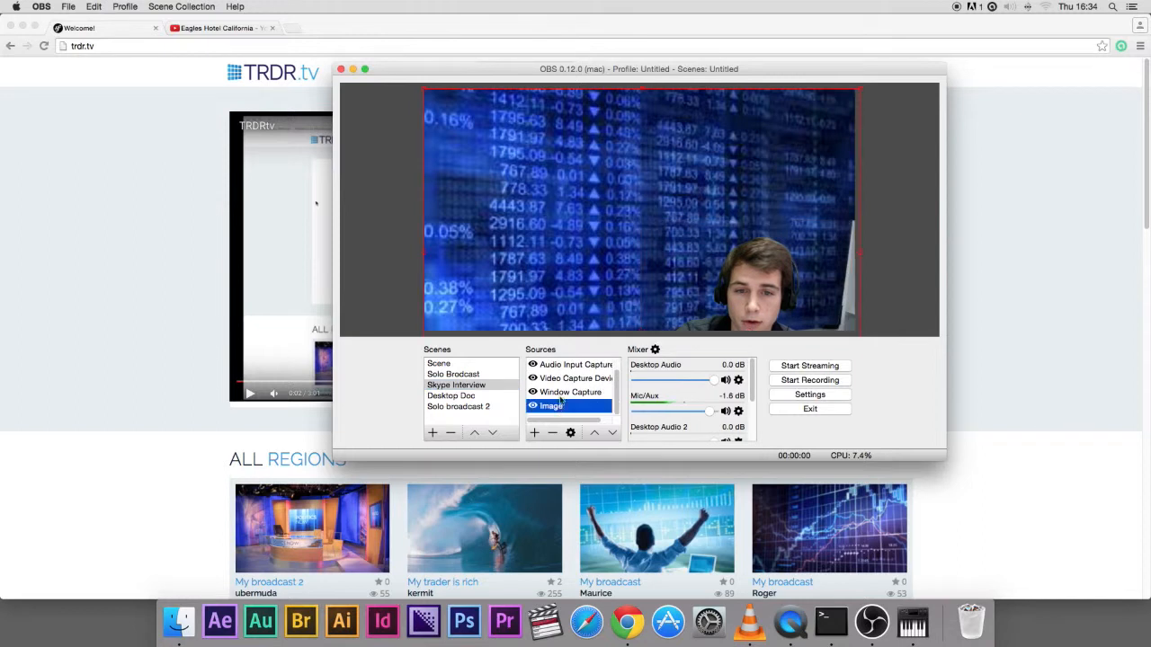
click(564, 393)
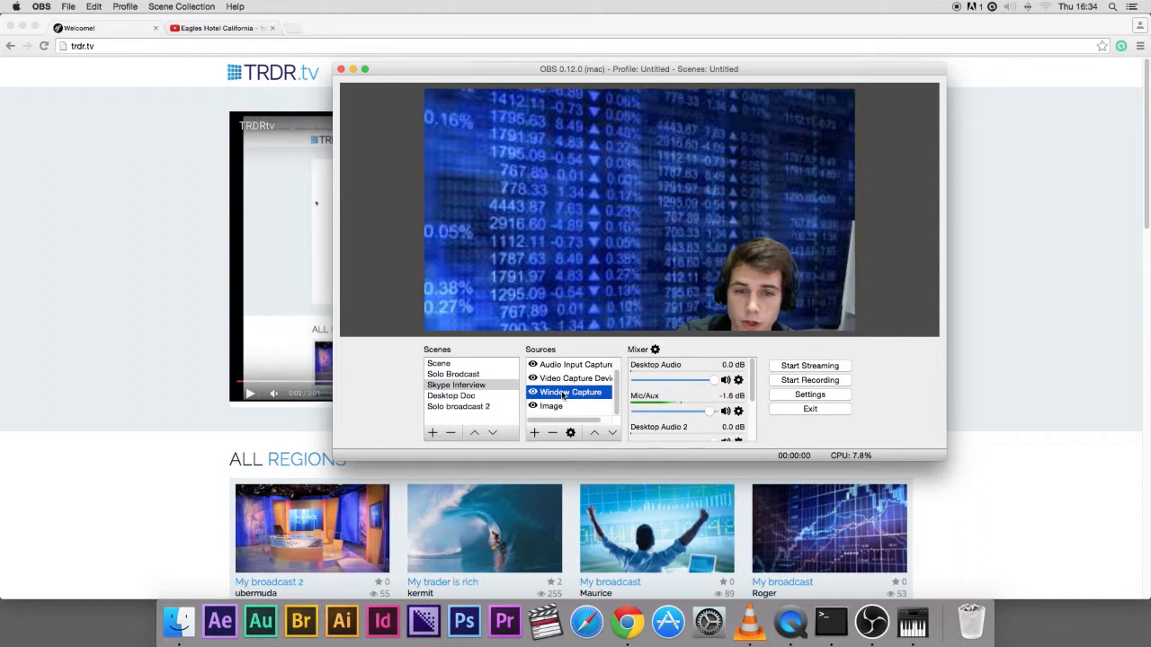
Check the filters of the Skype Interview scene's Window Capture source and which window its properties capture
right_click(563, 393)
click(589, 507)
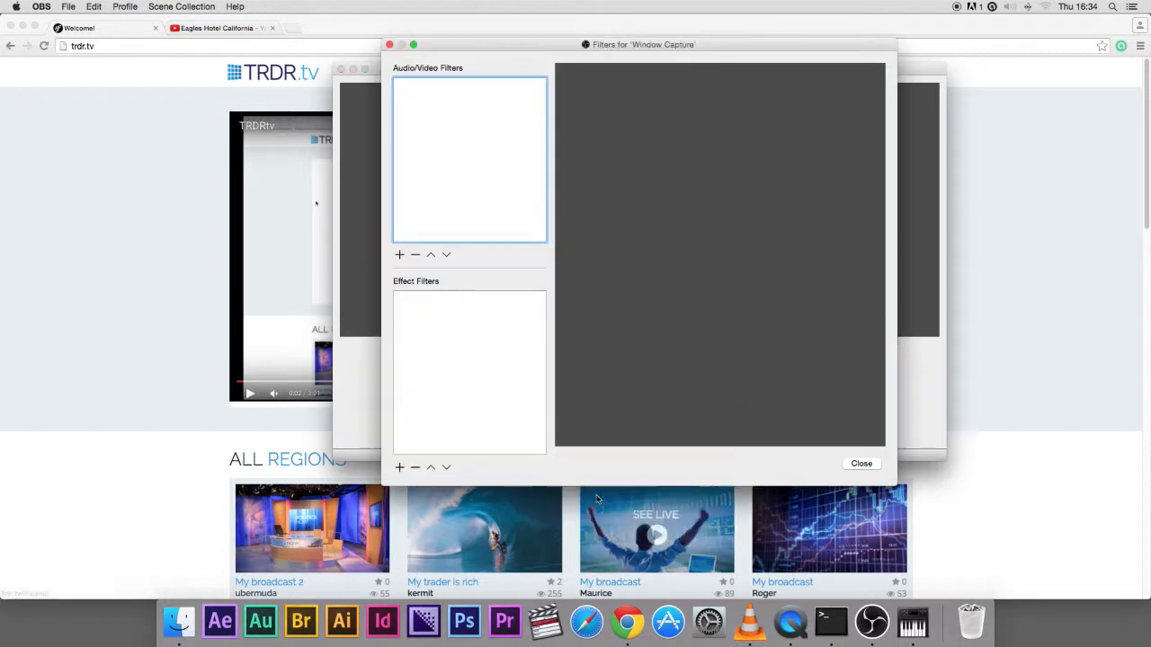
click(879, 465)
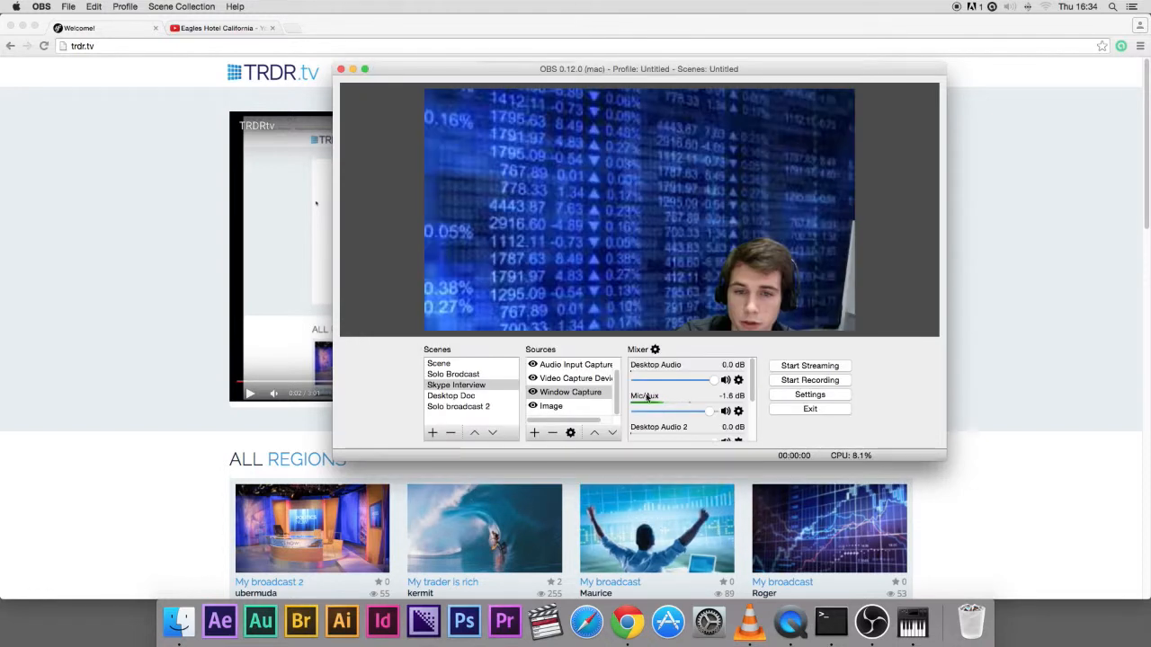
right_click(599, 393)
click(637, 519)
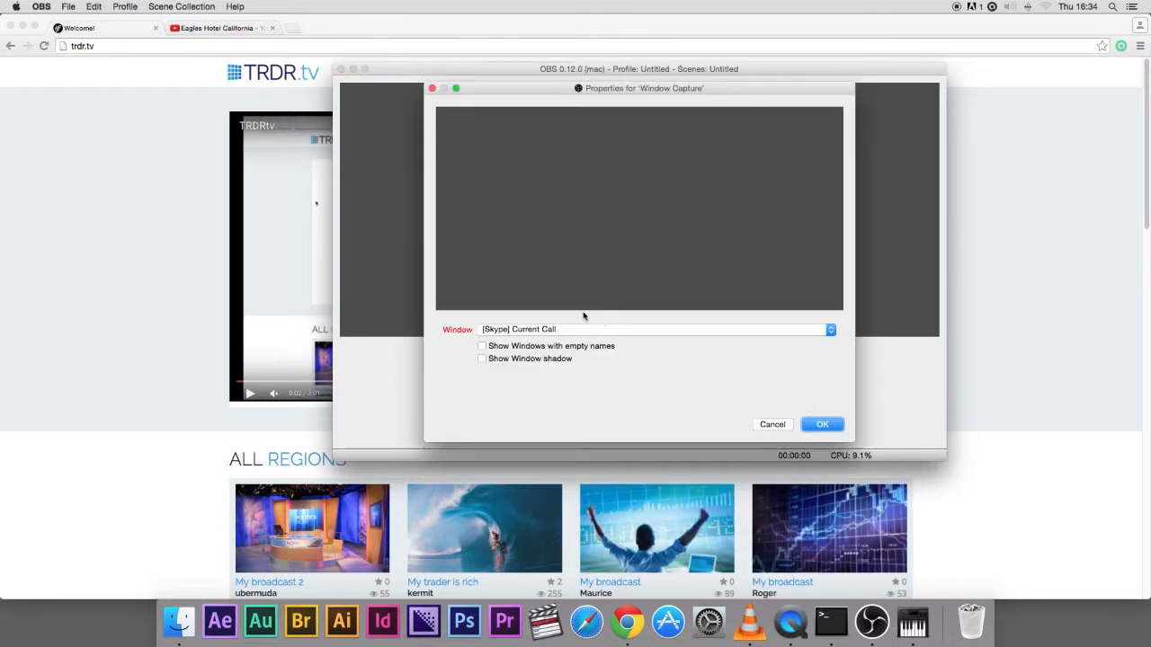
click(822, 426)
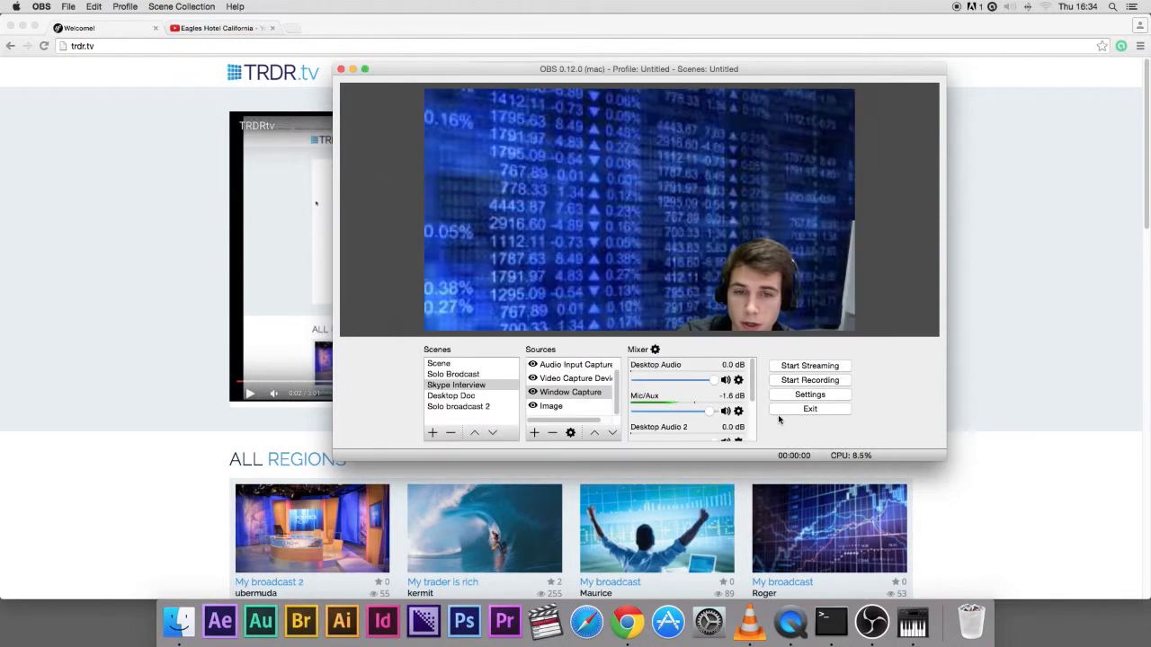
click(556, 391)
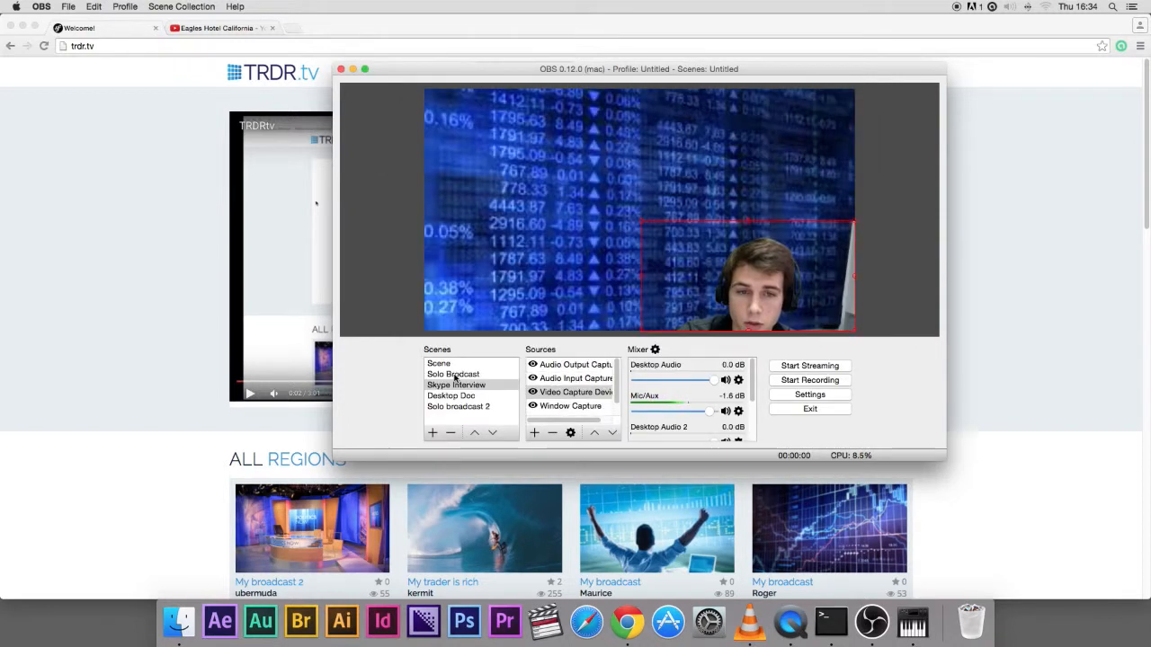
Examine the Solo Brodcast scene's image, video capture and audio input sources
click(454, 375)
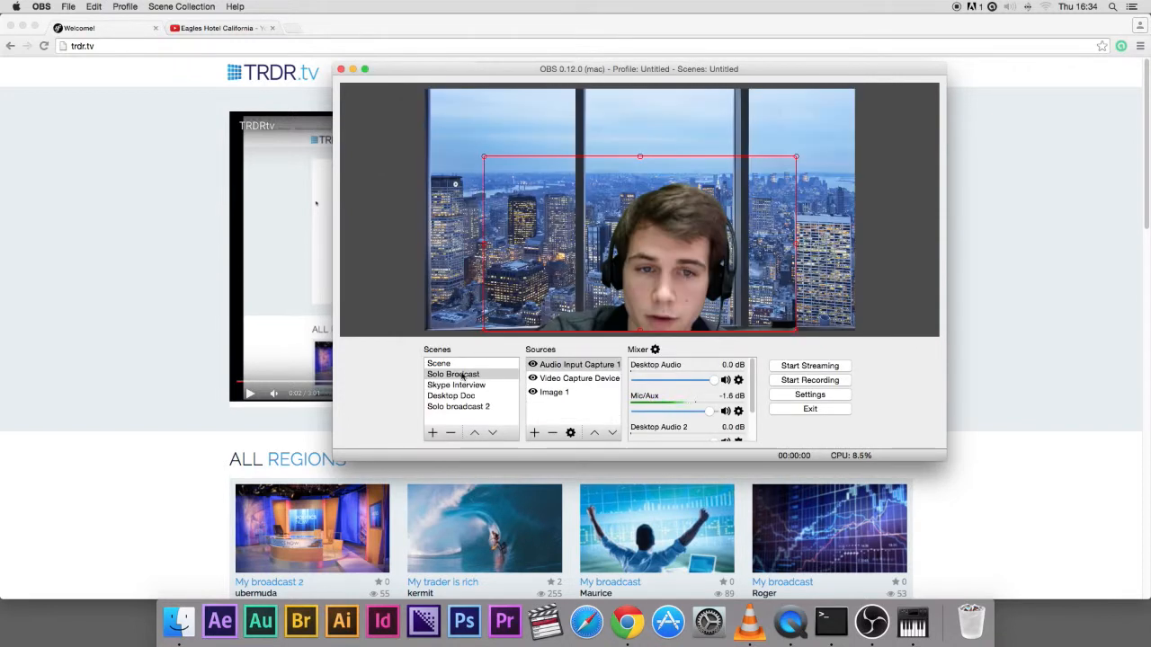
click(544, 392)
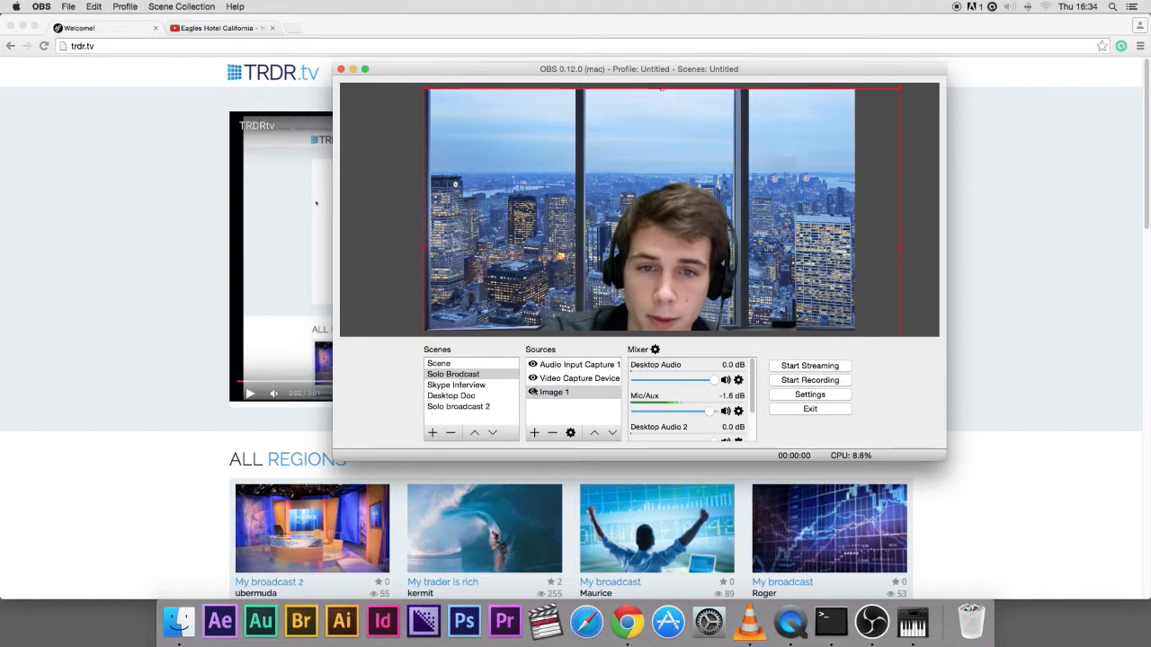
click(554, 379)
click(554, 365)
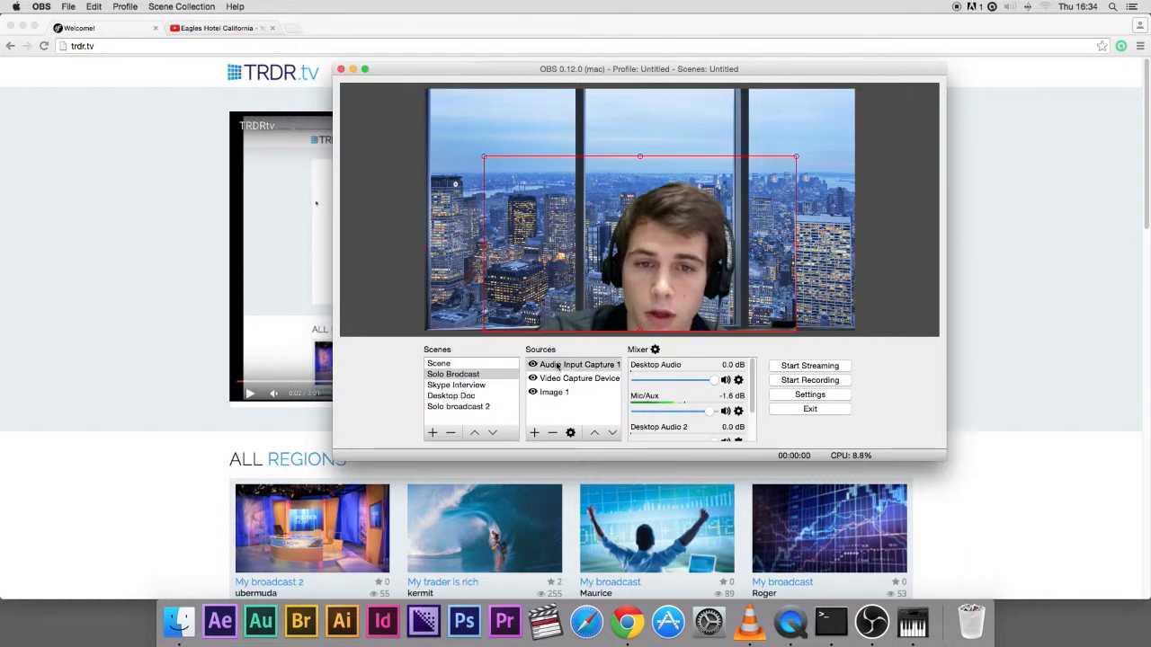
Switch between the Skype Interview, Desktop Doc and Solo Brodcast scenes to compare them, finishing on Solo broadcast 2
click(463, 386)
click(464, 397)
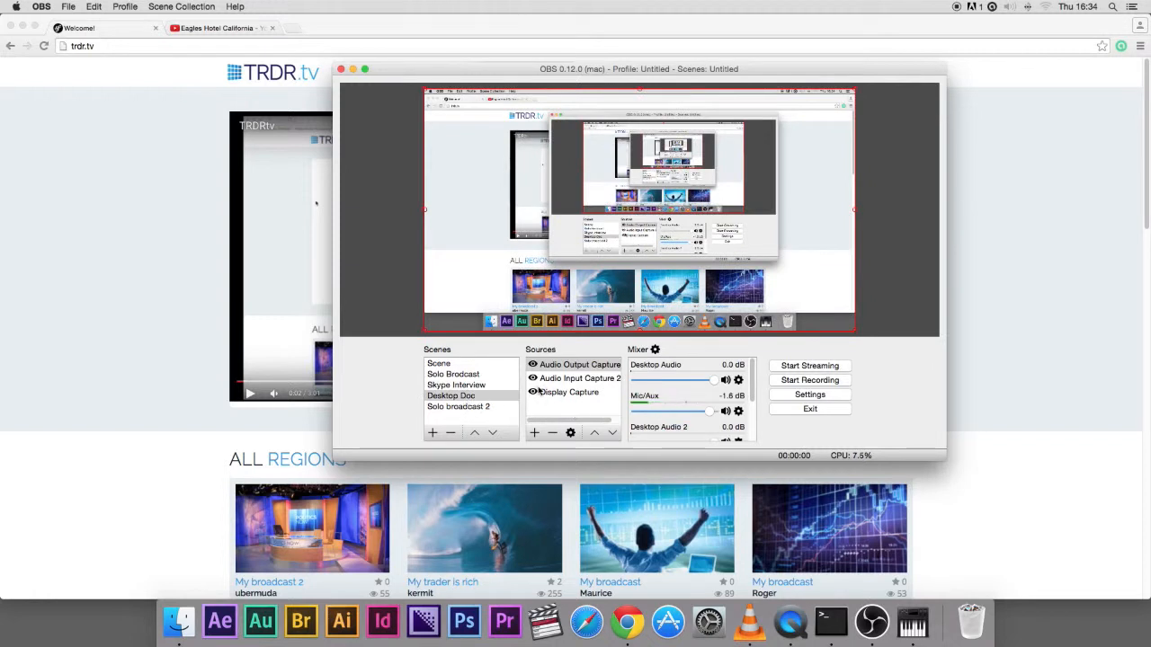
click(477, 384)
click(476, 374)
click(478, 407)
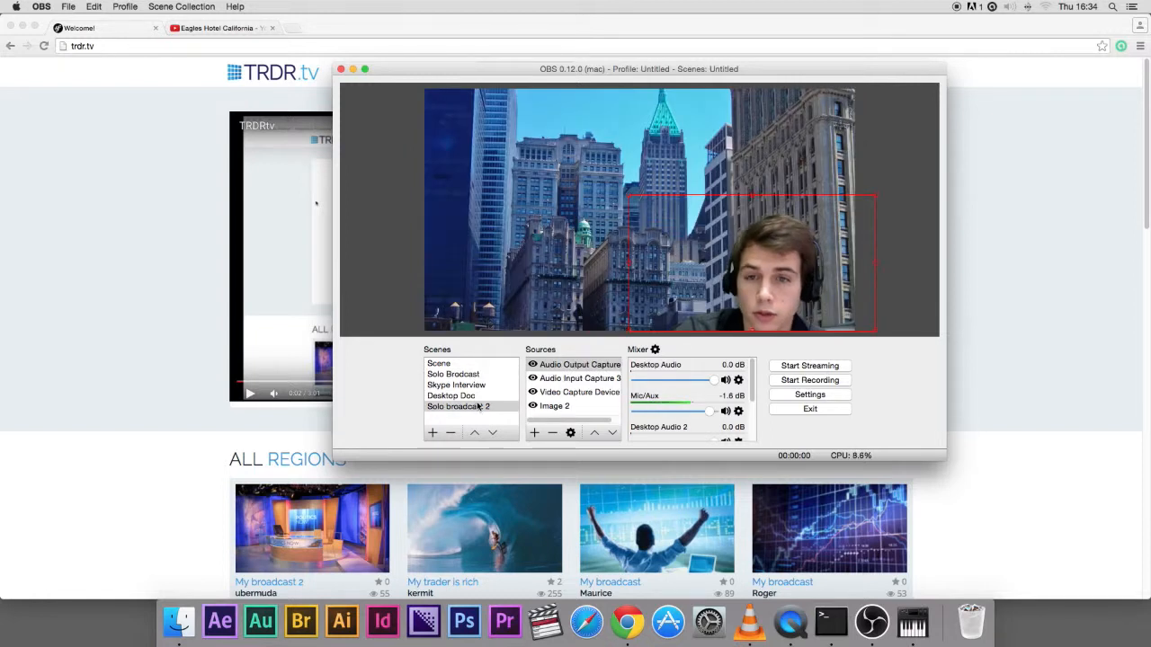